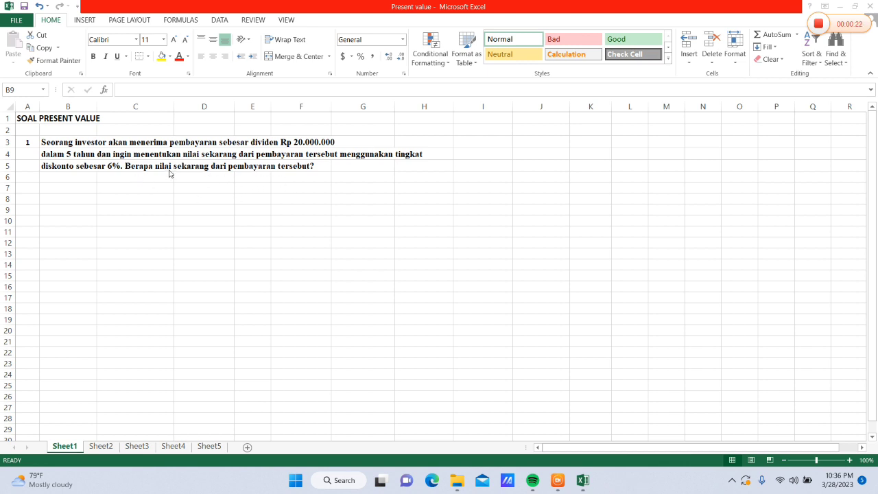
Enter the label PMT in cell B9 with the payment amount 20000000 beside it in C9
click(85, 205)
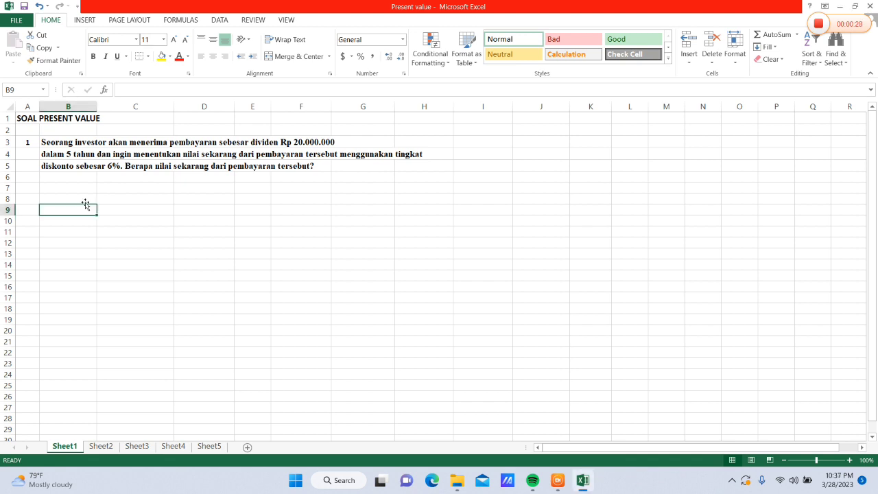
text(PMT)
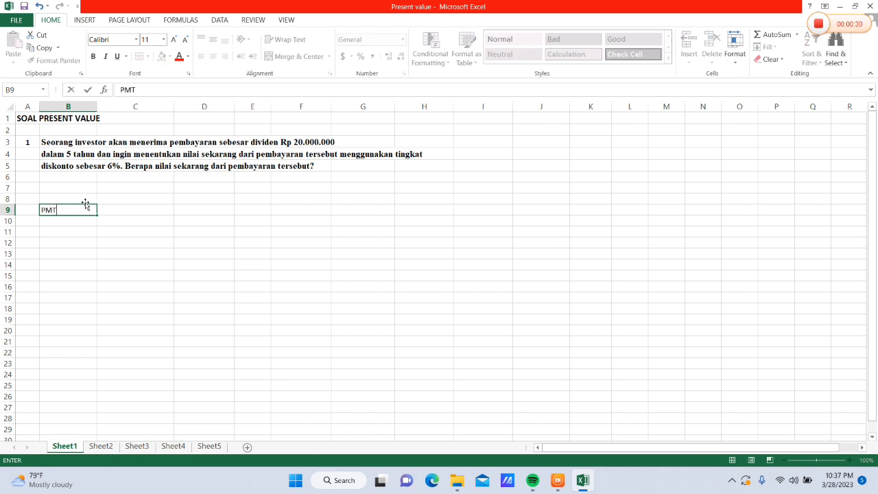
click(118, 211)
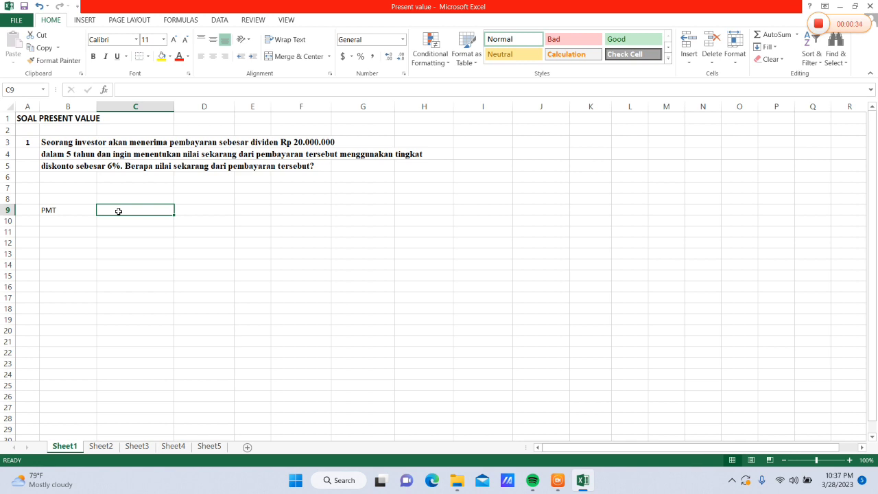
text(20000000)
key(ctrl+Return)
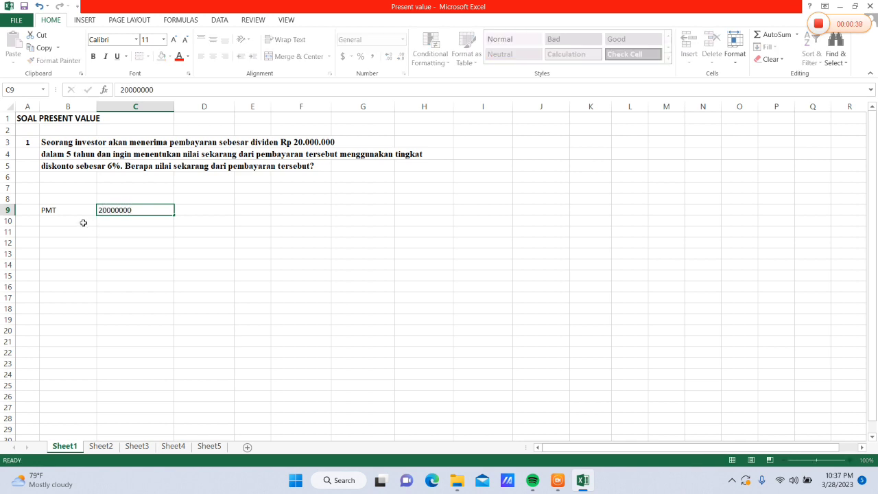
Add the discount rate row below PMT, with the label r in B10 and 6% in C10
click(83, 223)
text(r)
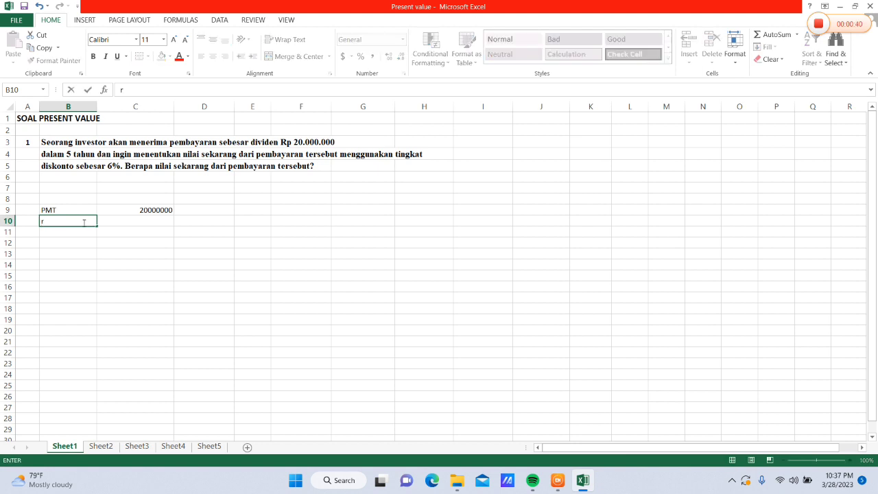
click(141, 222)
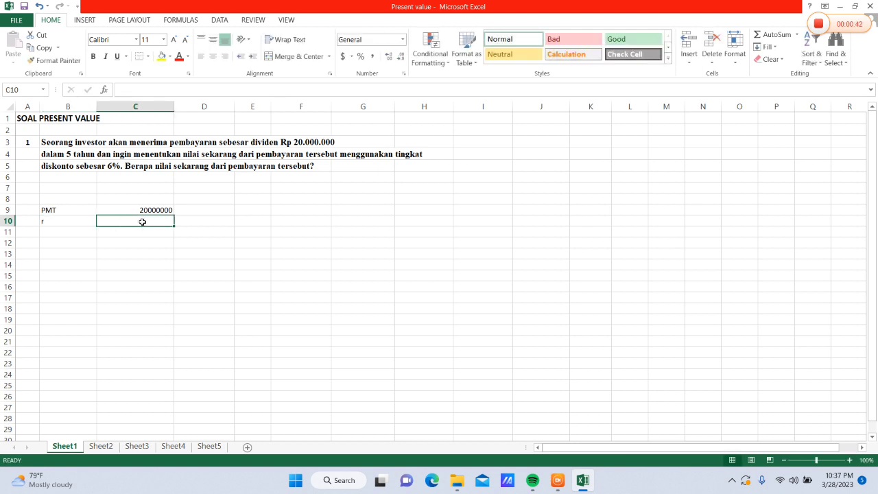
text(5)
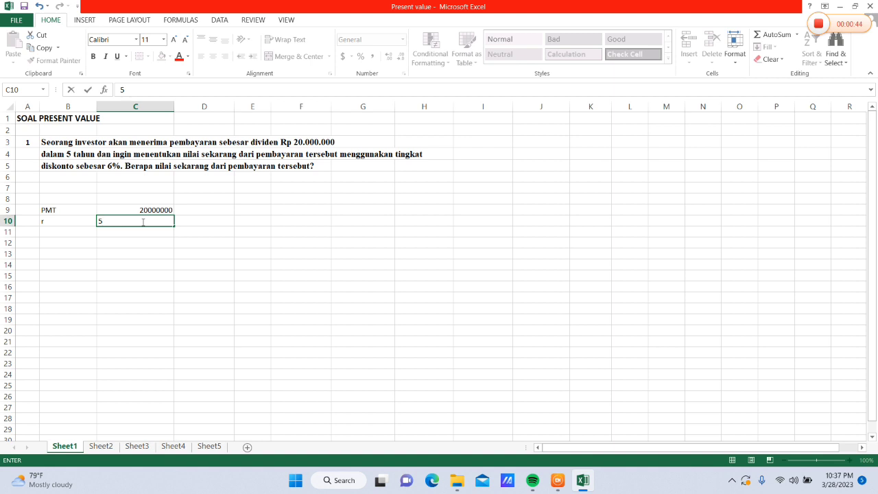
key(BackSpace)
text(6%)
Add the number of periods row, with the label n in B11 and 5 in C11
click(69, 236)
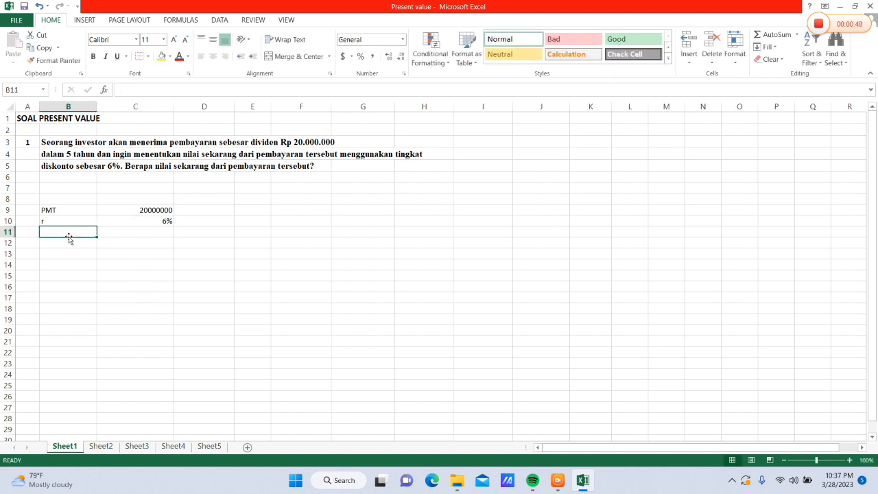
text(n)
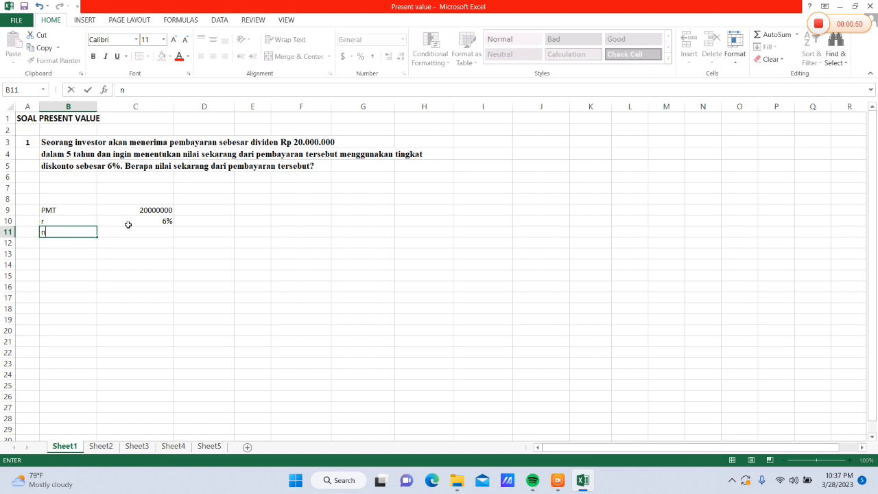
click(129, 237)
text(5)
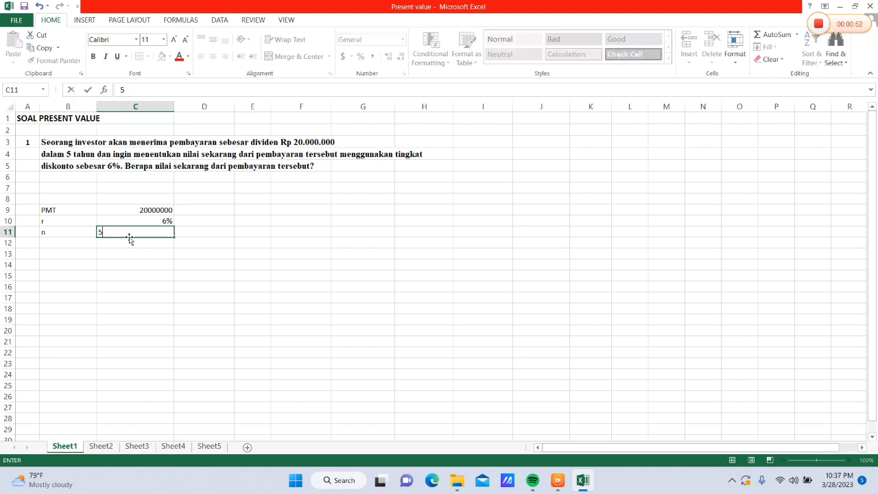
Label cell B12 as "Present Value?"
click(68, 247)
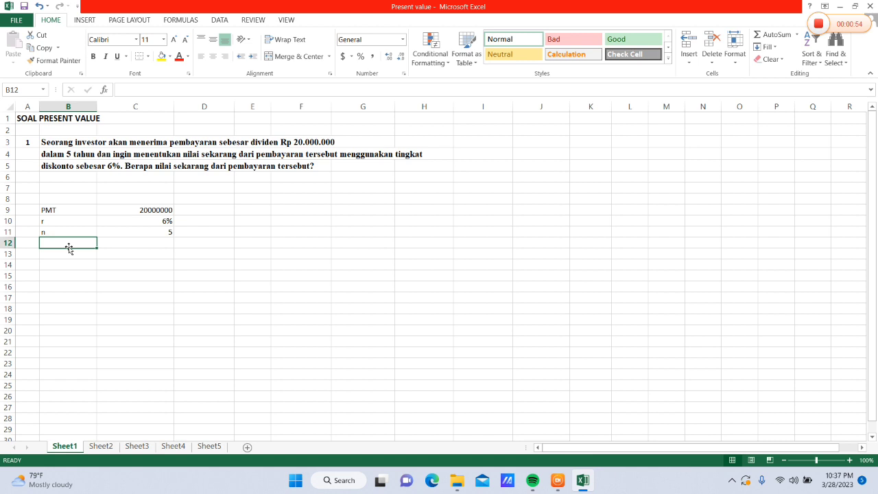
text(Prese)
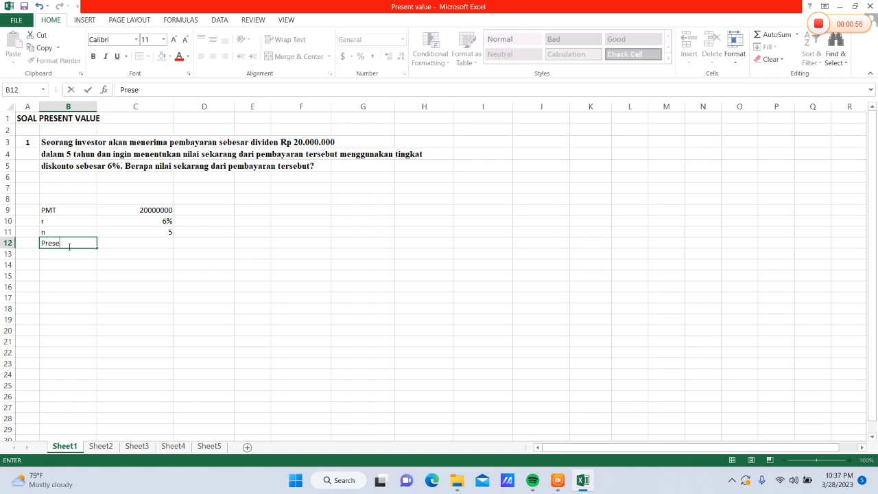
text(nt Value?)
Calculate the present value in C12 with the formula =PV(C10,C11,-C9)
click(123, 240)
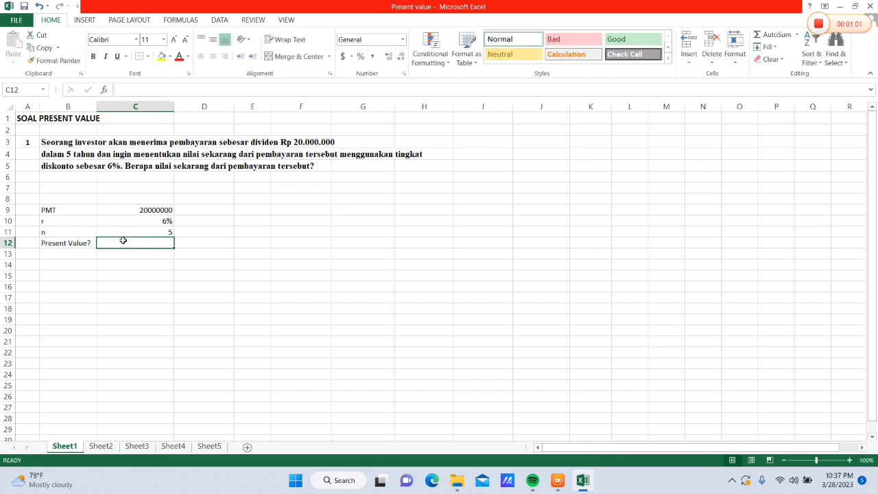
text(=)
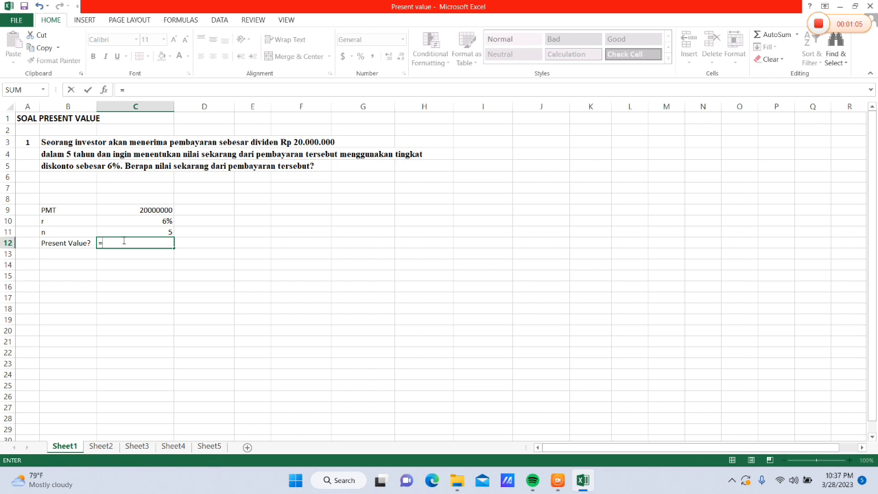
text(P)
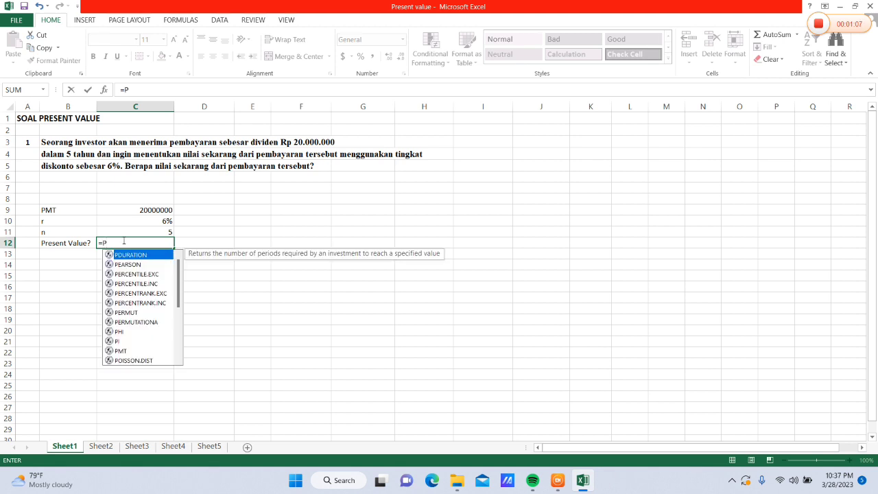
text(V()
click(145, 221)
text(,)
click(149, 232)
text(,)
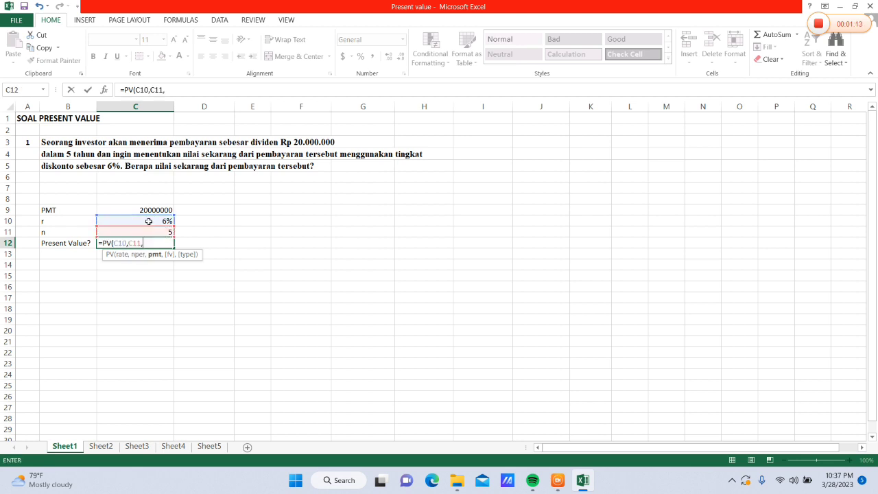
text(-)
click(143, 212)
text(()
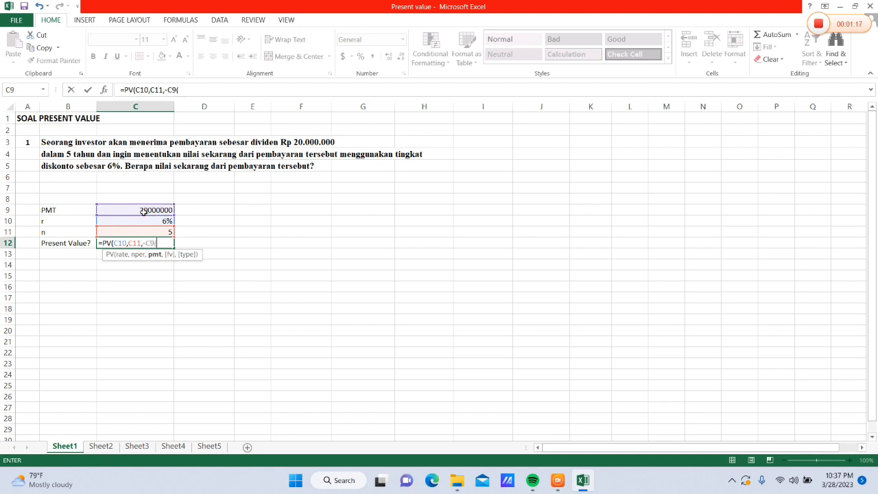
key(BackSpace)
text())
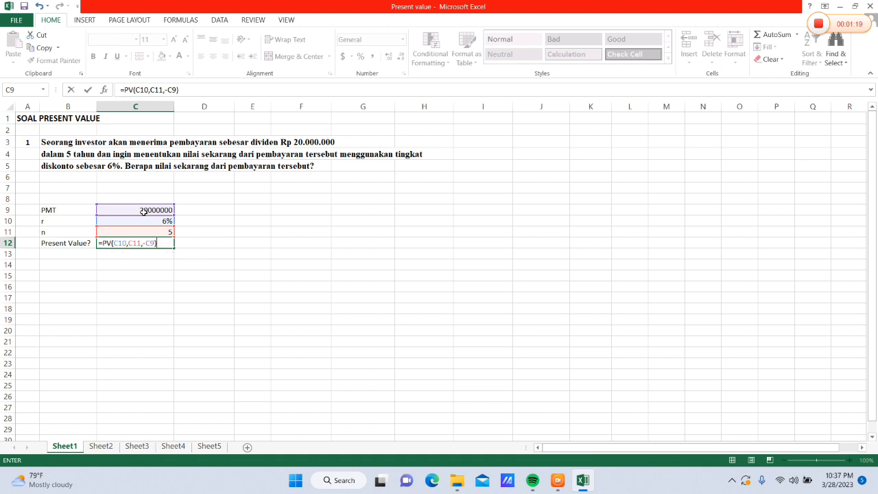
key(Return)
Format the present value result in C12 with the comma style instead of a currency symbol
click(147, 242)
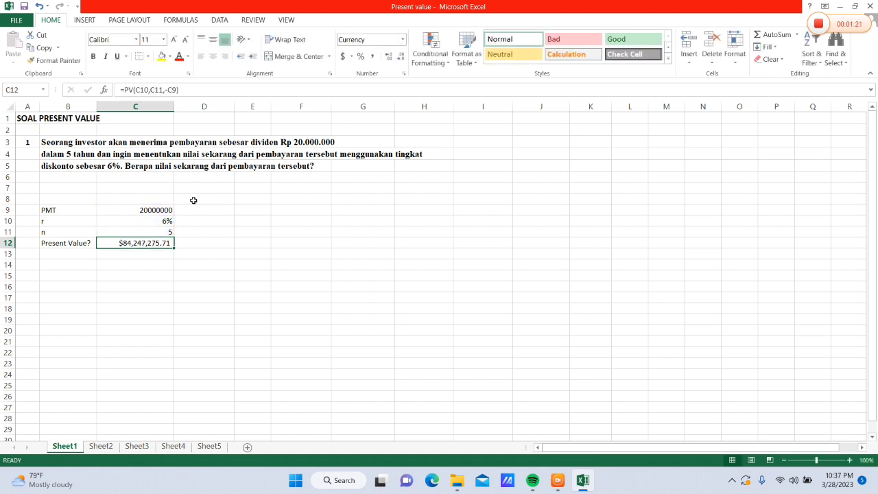
click(403, 42)
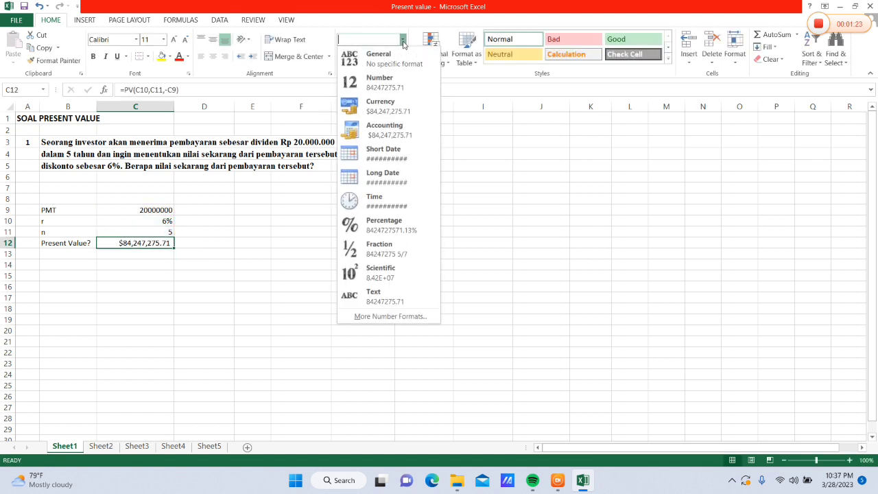
click(392, 61)
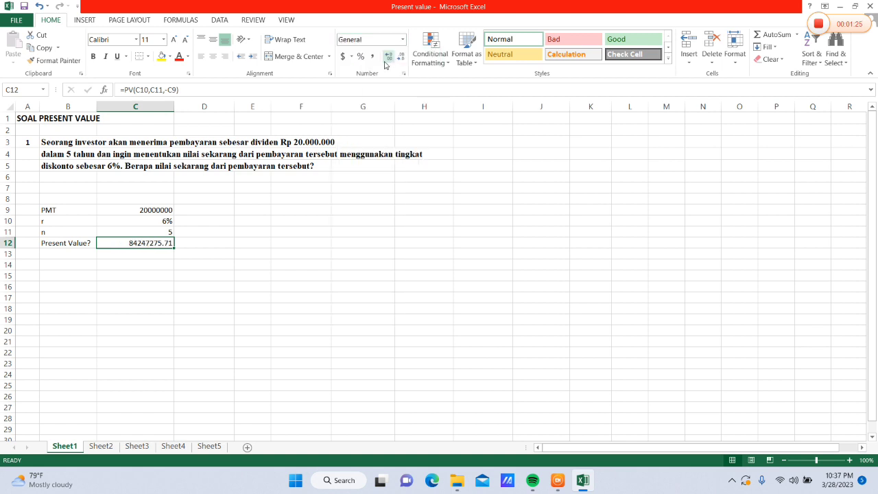
click(373, 60)
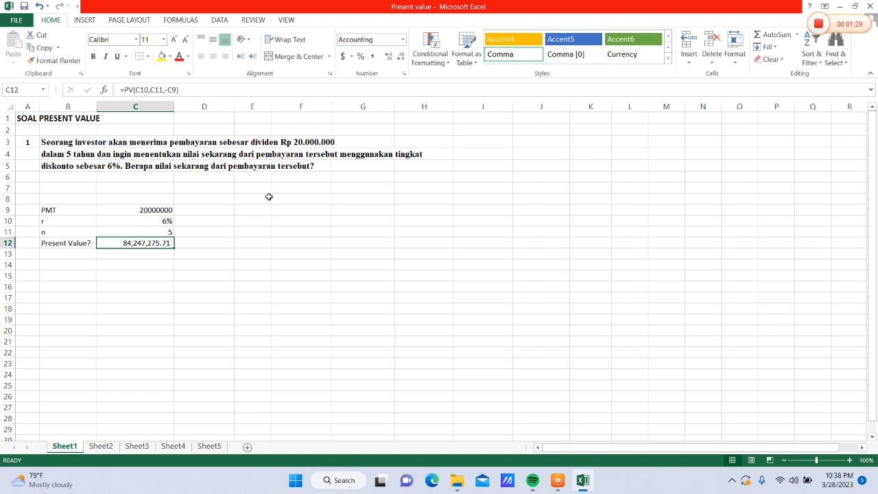
Enter the column header Tahun in cell F9 to begin a yearly table
click(294, 210)
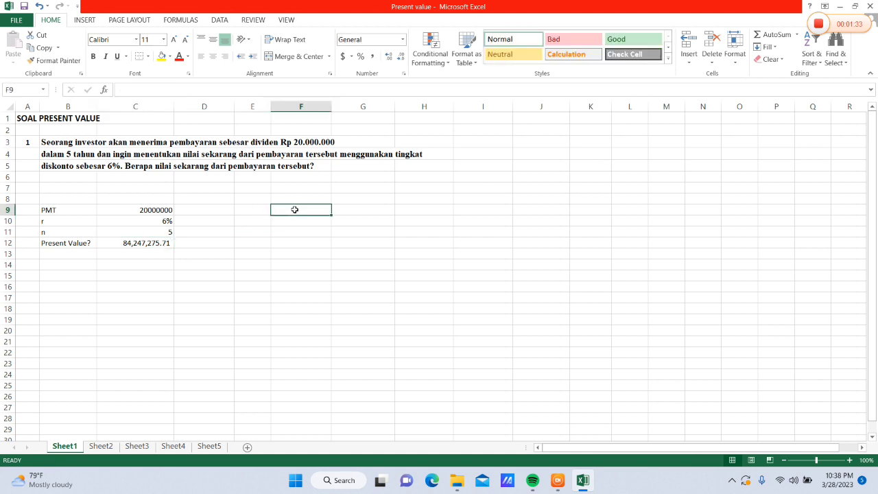
text(Tahau)
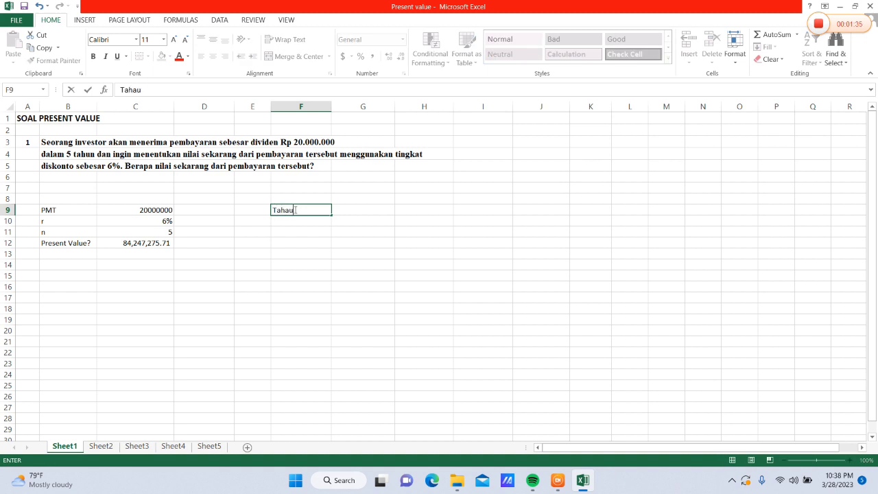
key(BackSpace)
key(BackSpace)
text(un)
key(Return)
Fill F10:F14 under Tahun with a series of years from 1 to 5
text(1)
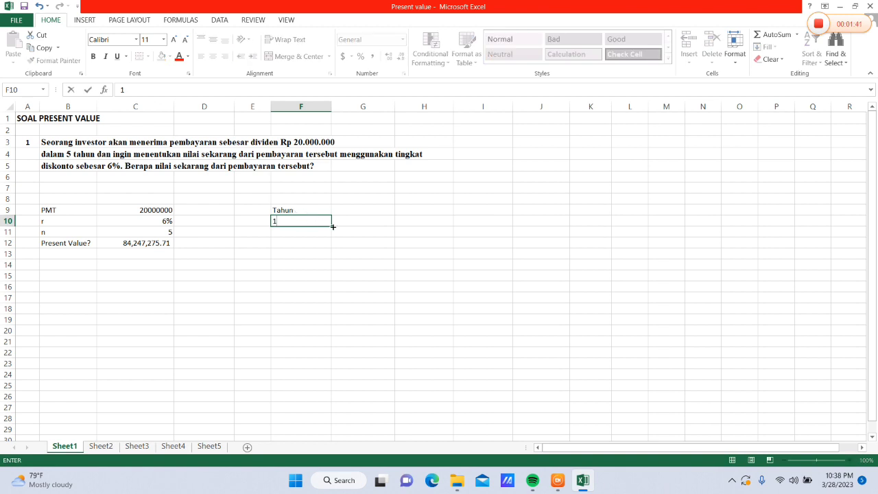
drag(332, 226, 329, 269)
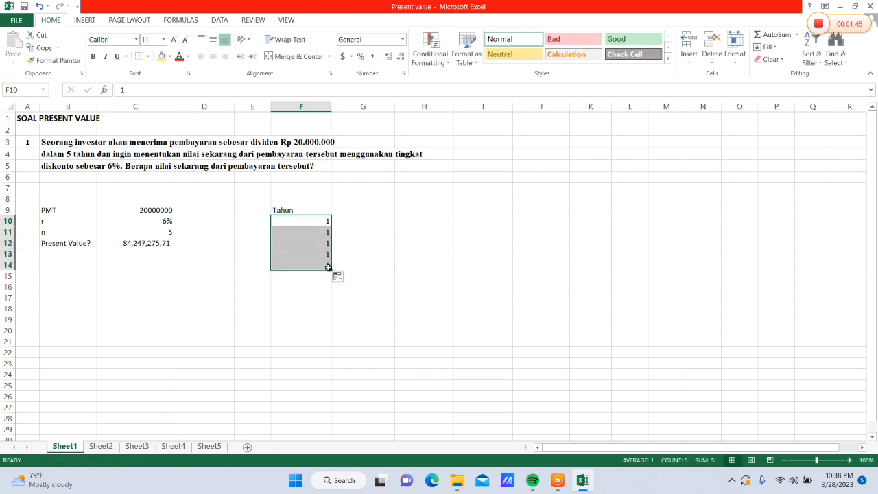
click(340, 279)
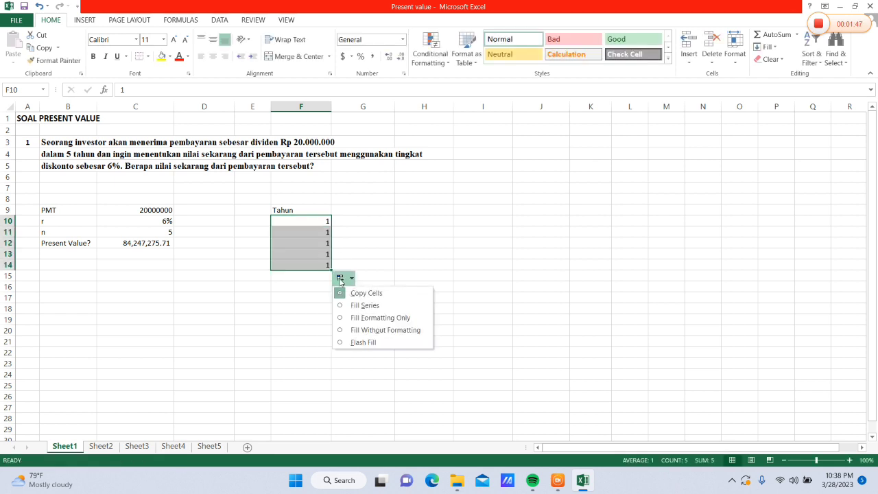
click(359, 306)
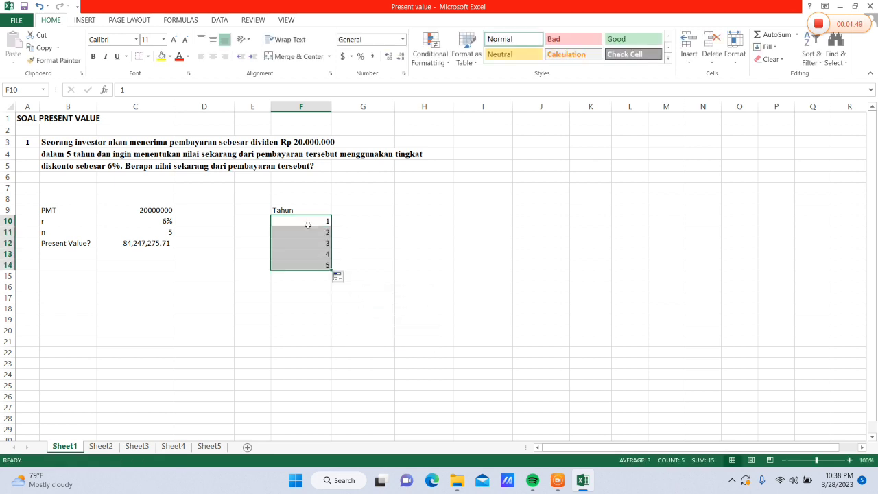
drag(302, 208, 308, 263)
Enter the column header Cash Flow in cell G9 beside Tahun
click(358, 211)
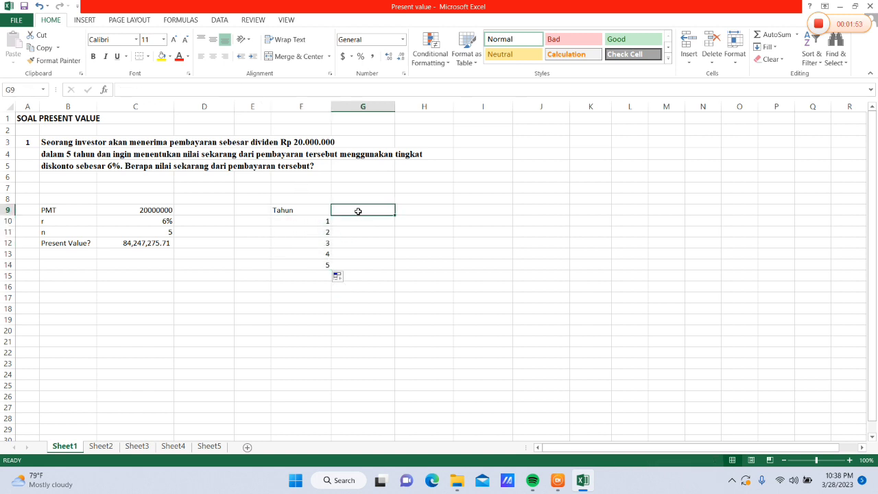
text(Cas)
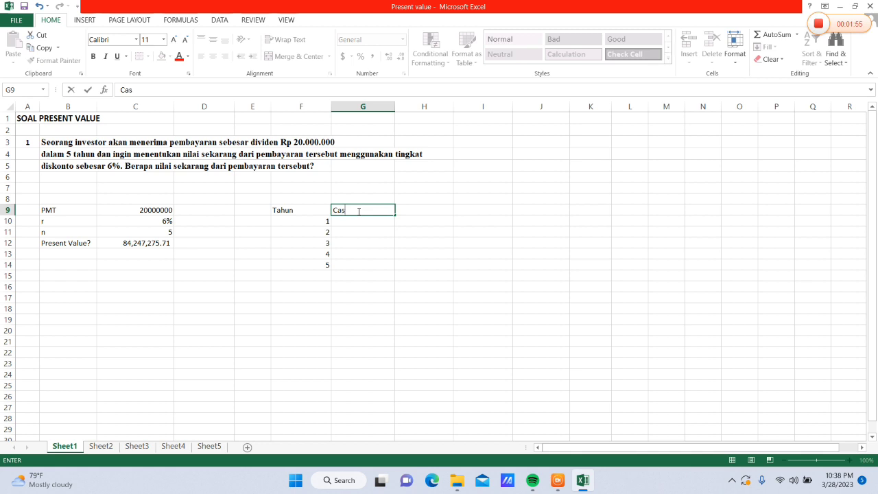
text(h Flow)
Enter 20000000 in G10 and copy it down through G14 as every year's cash flow
click(349, 218)
text(20000000)
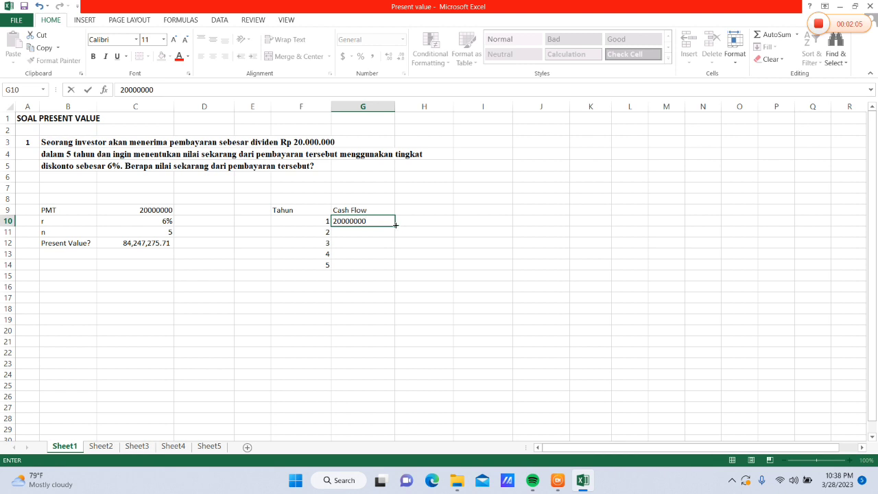
drag(396, 226, 397, 269)
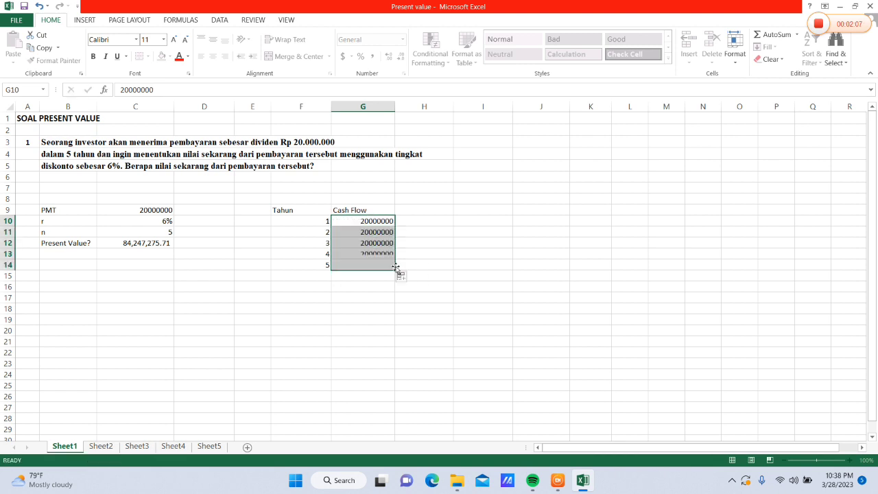
Enter the column header Diskonto in cell H9 beside Cash Flow
click(426, 217)
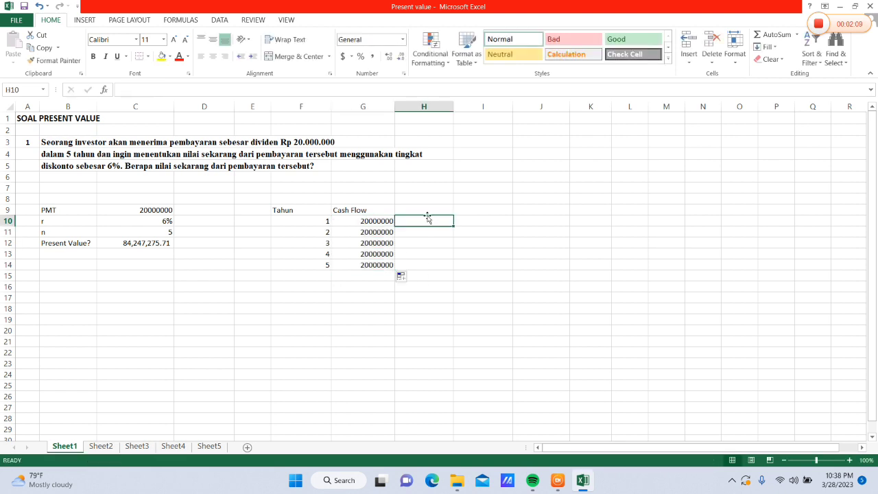
click(428, 209)
text(Diskonto)
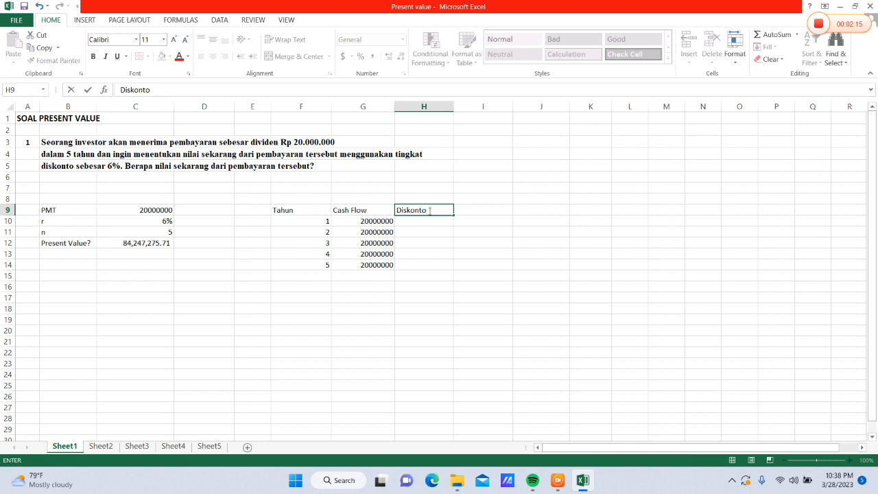
Enter 6% in H10 and copy it down through H14 as every year's discount rate
click(429, 218)
text(6%)
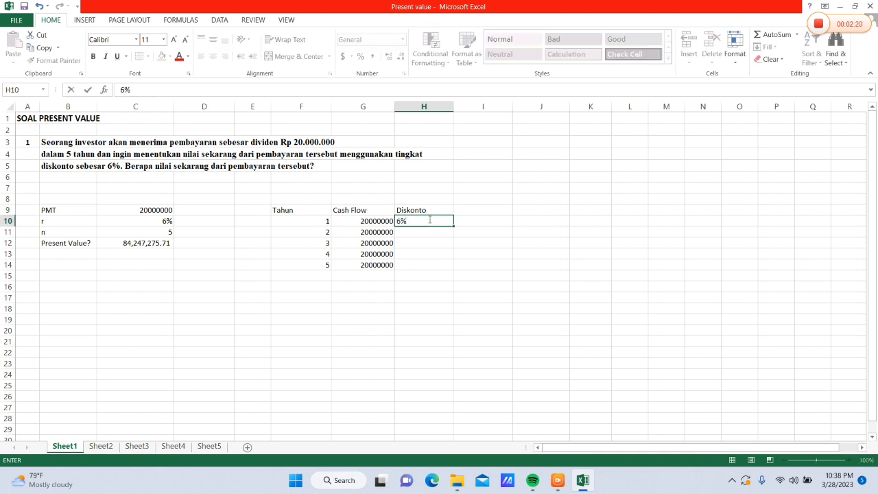
drag(452, 226, 453, 272)
Enter the column header Present Value in cell I9 beside Diskonto
click(480, 214)
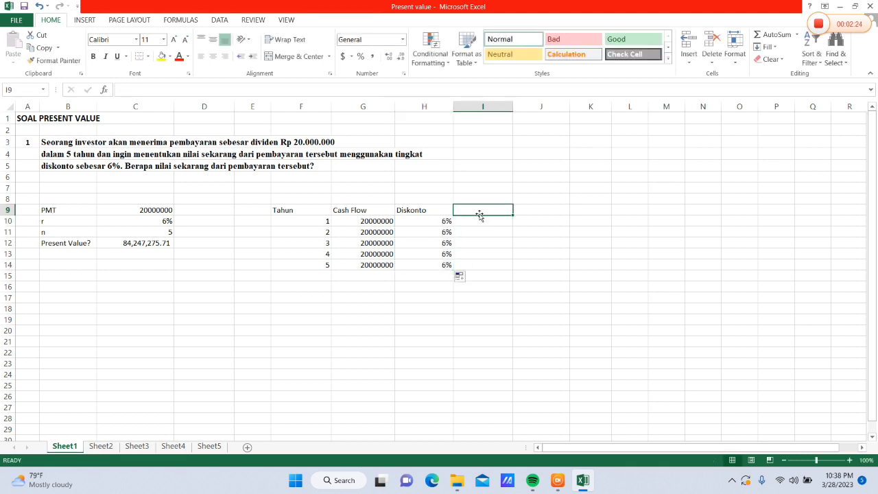
text(Pres)
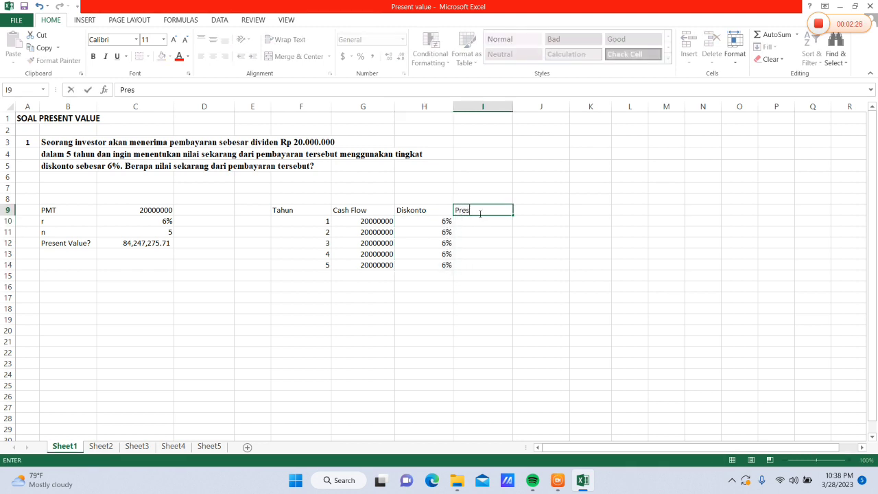
text(ent Value)
Calculate the first year's present value in I10 with the formula =PV(H10,F10,,-G10)
click(484, 224)
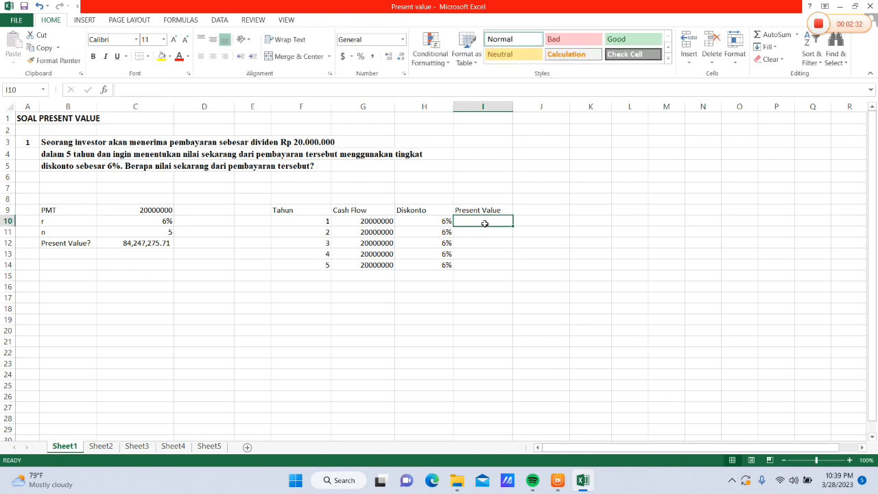
text(=)
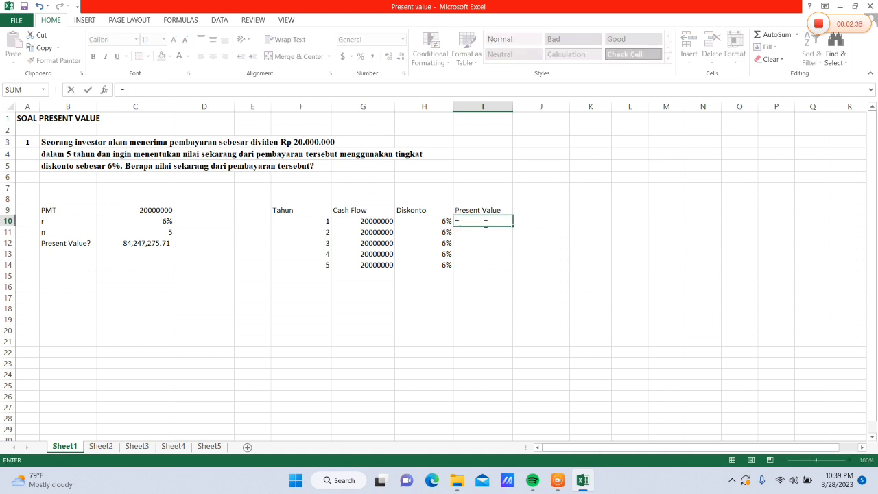
text(PV()
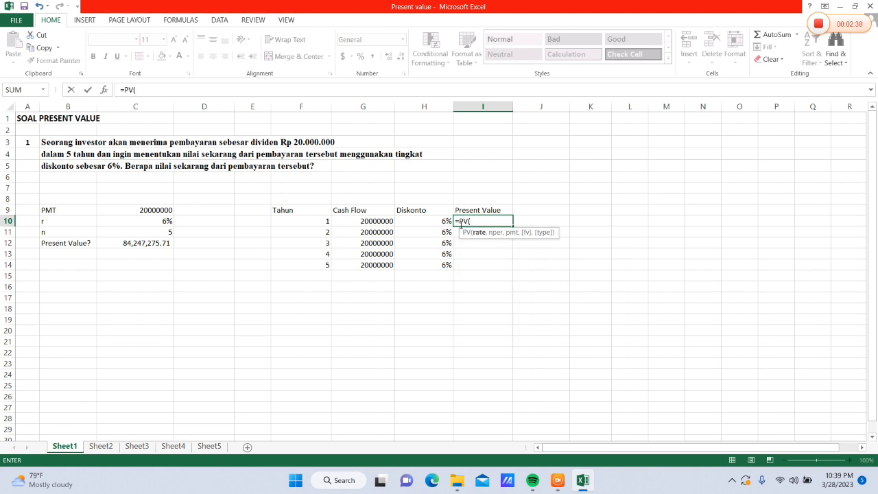
click(437, 223)
text(,)
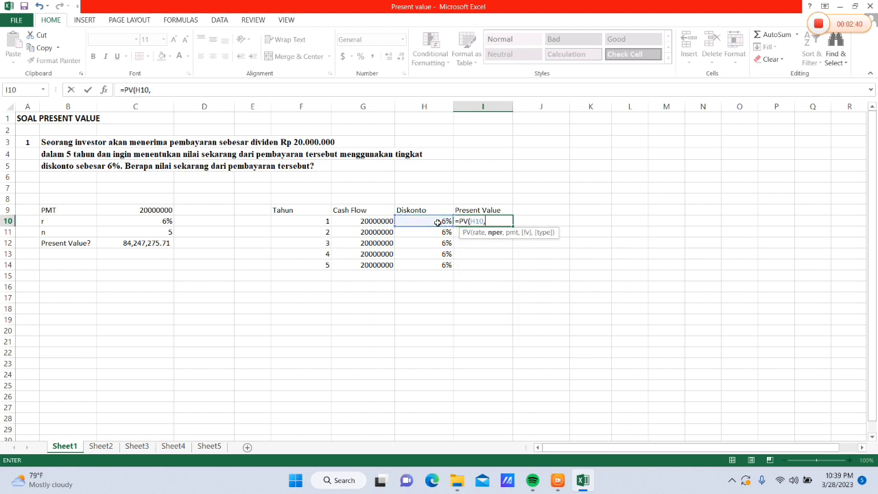
click(329, 222)
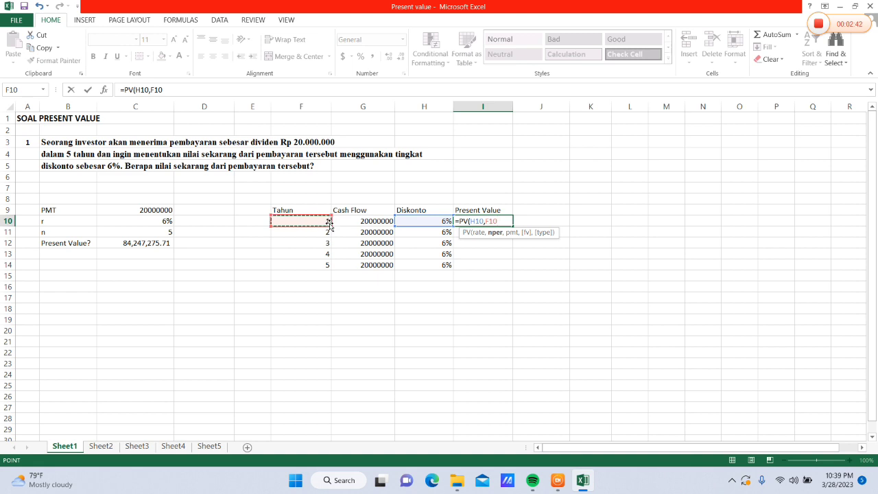
text(,,)
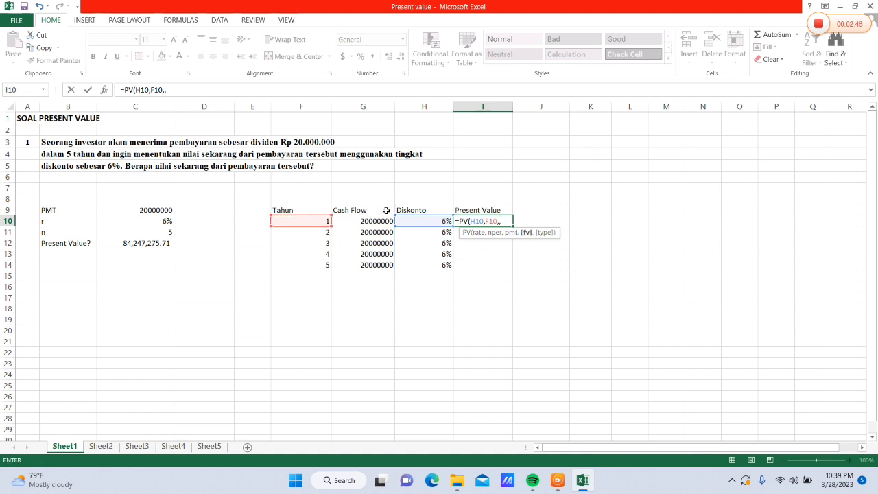
text(-)
click(365, 224)
text())
key(Return)
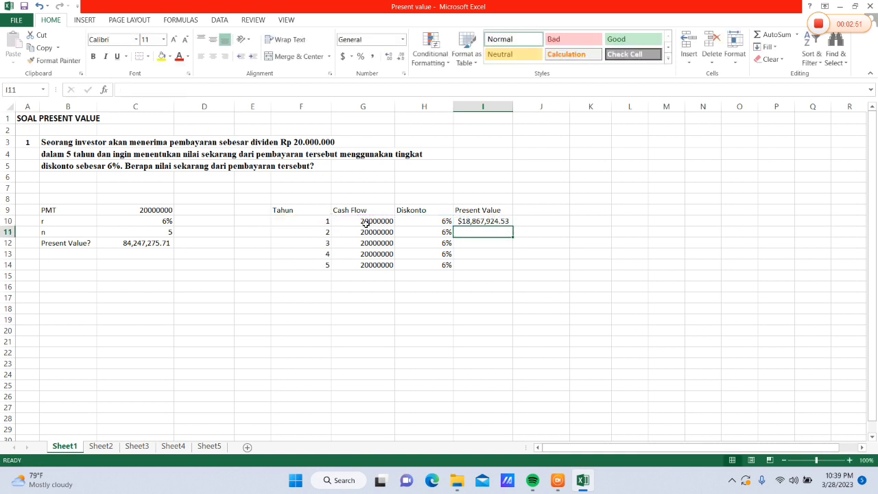
Apply the comma number style to I10 and copy its formula down through I14
click(472, 219)
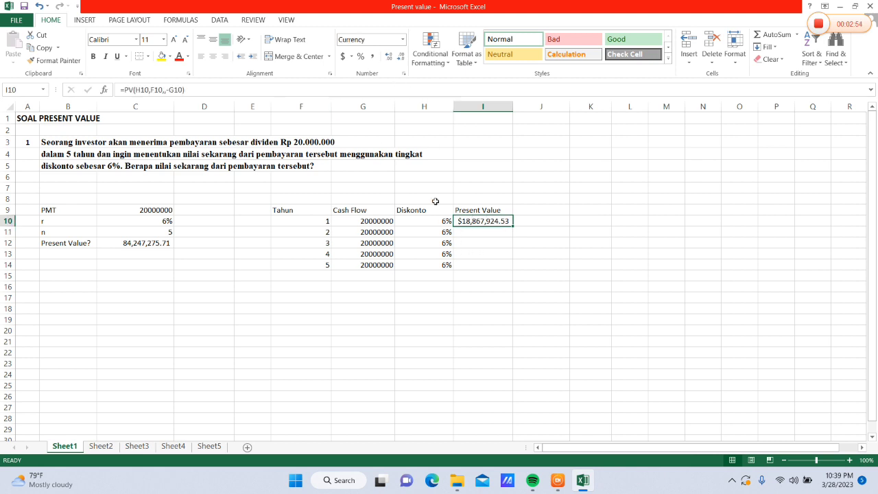
click(403, 39)
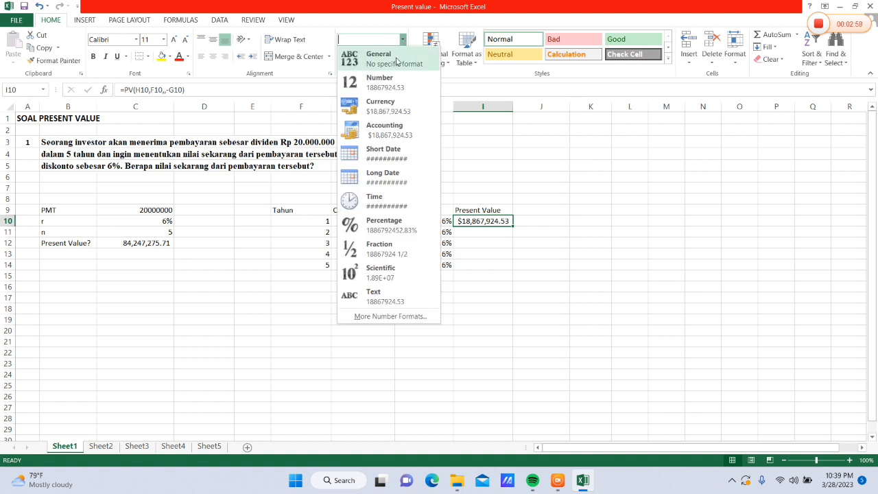
click(397, 62)
click(372, 56)
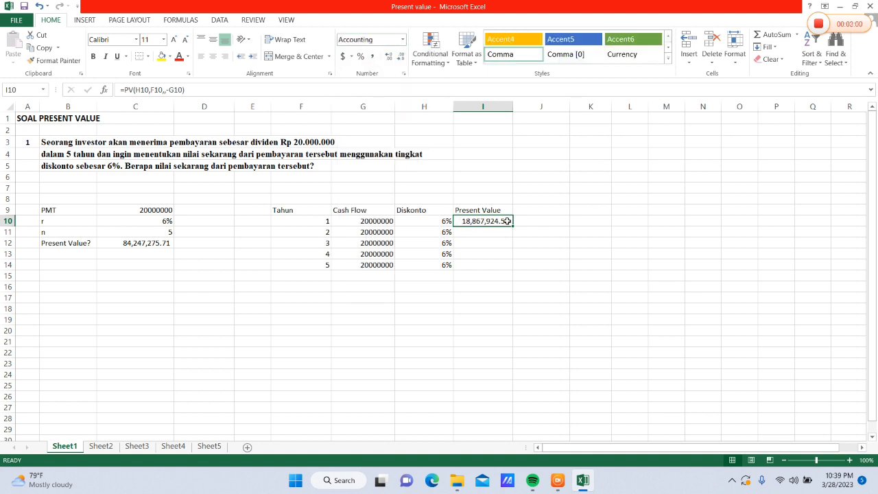
drag(513, 226, 512, 269)
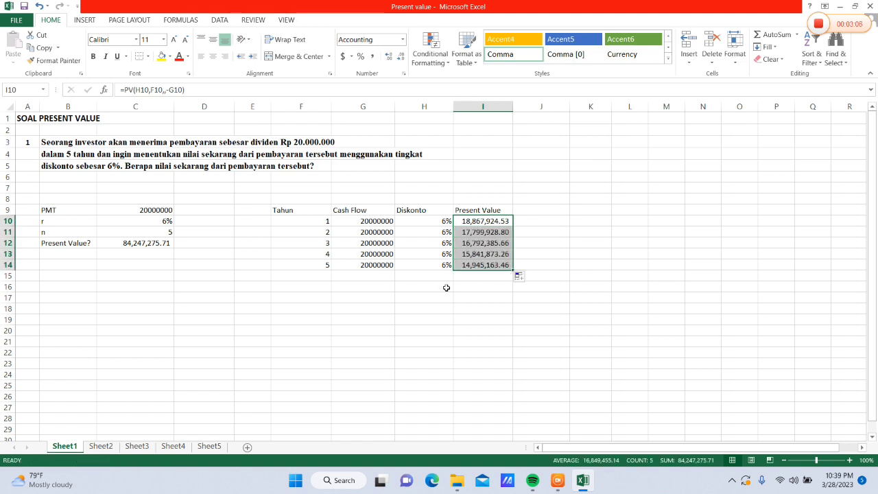
Total the yearly present values I10:I14 in cell I16 with the SUM function
click(477, 289)
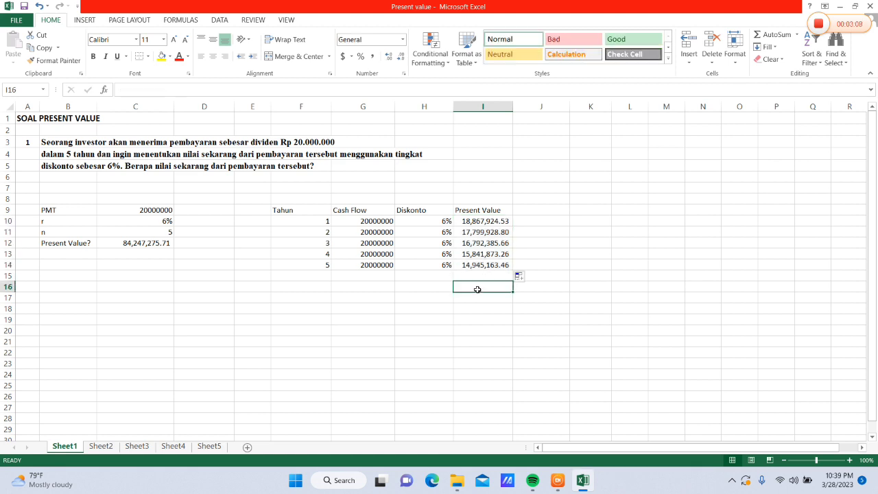
text(=)
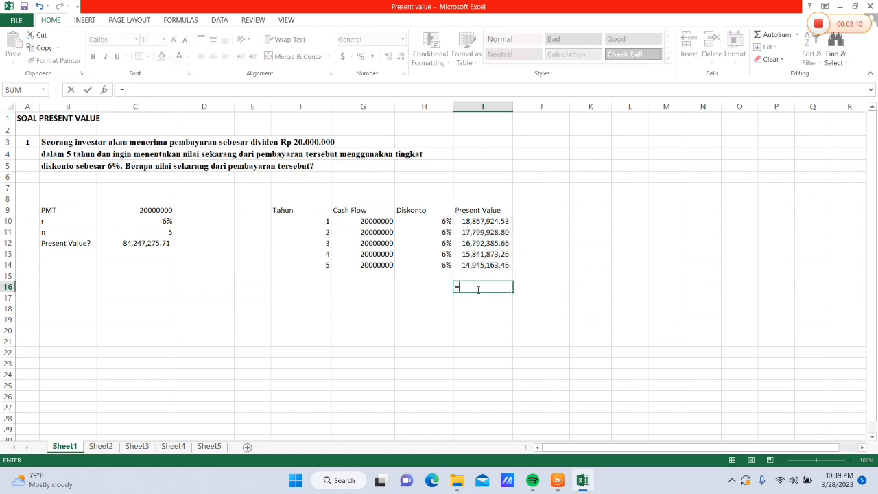
text(S)
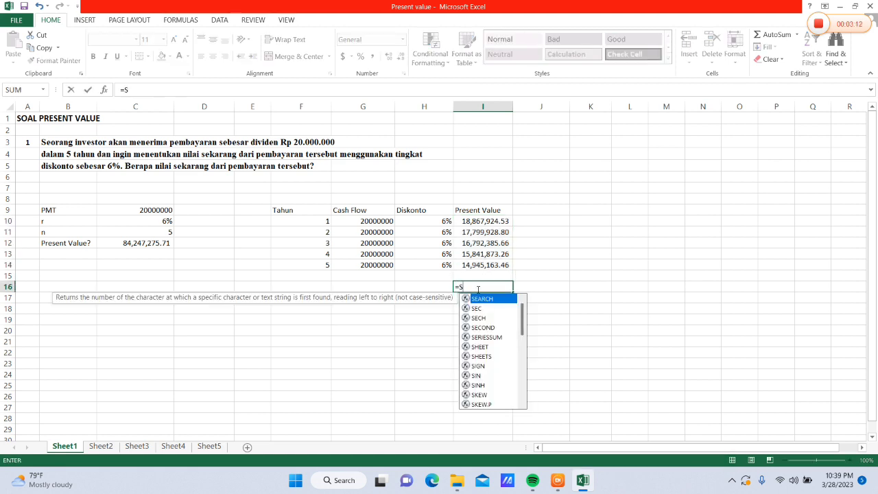
text(UM()
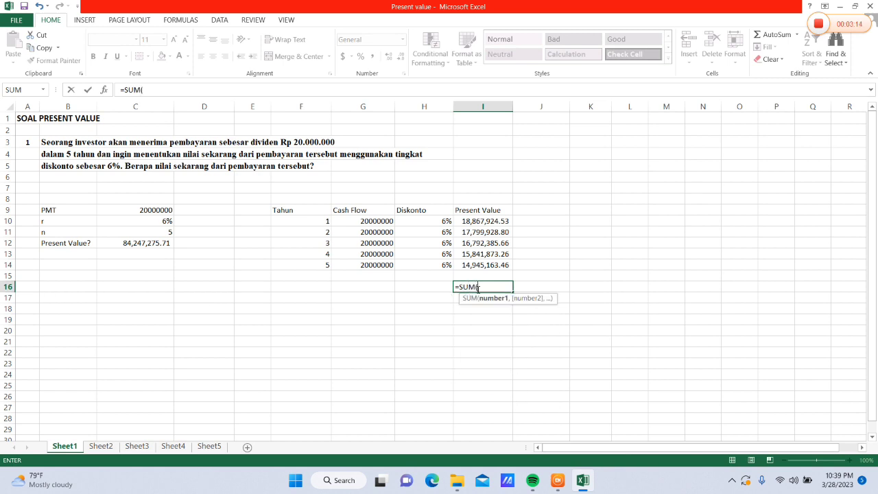
drag(476, 222, 476, 264)
key(Return)
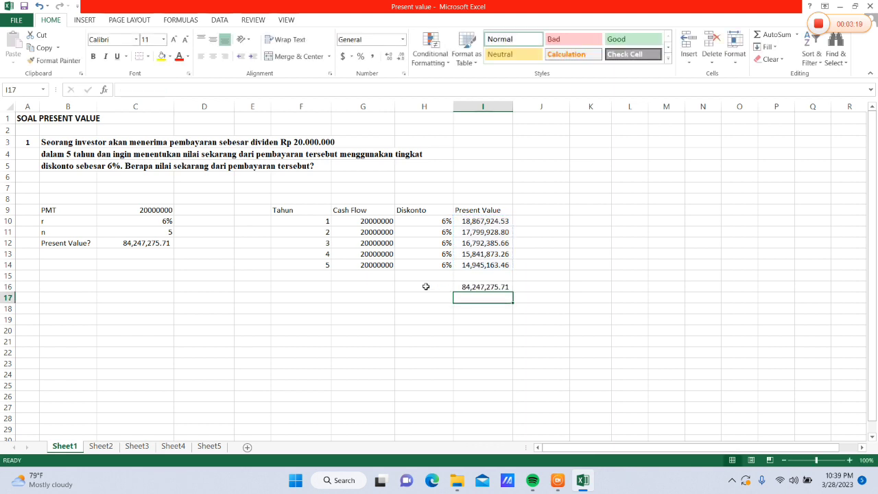
Total the cash flows in G16 with =SUM(G10:G14) and apply the comma number style to it
click(376, 288)
text(=)
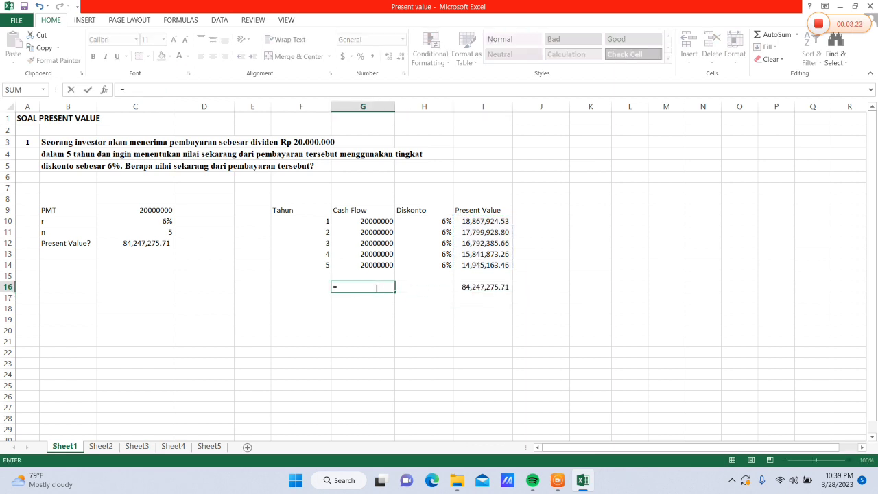
text(SUM()
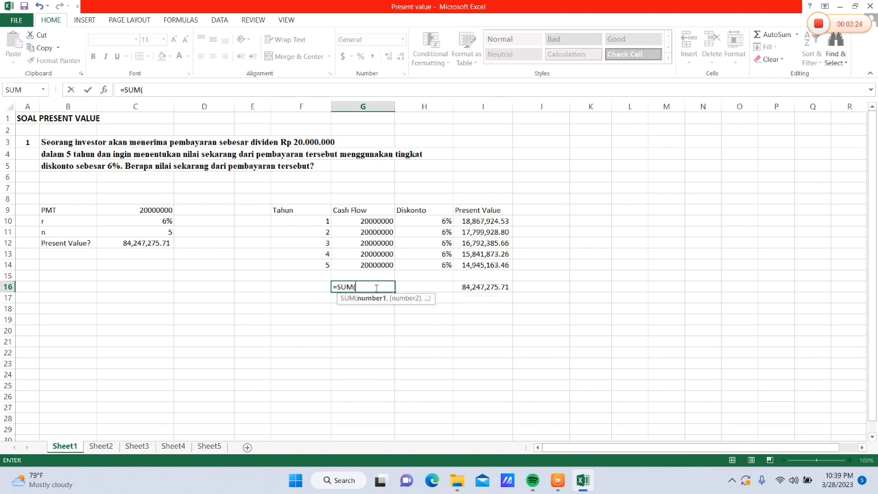
drag(358, 221, 365, 260)
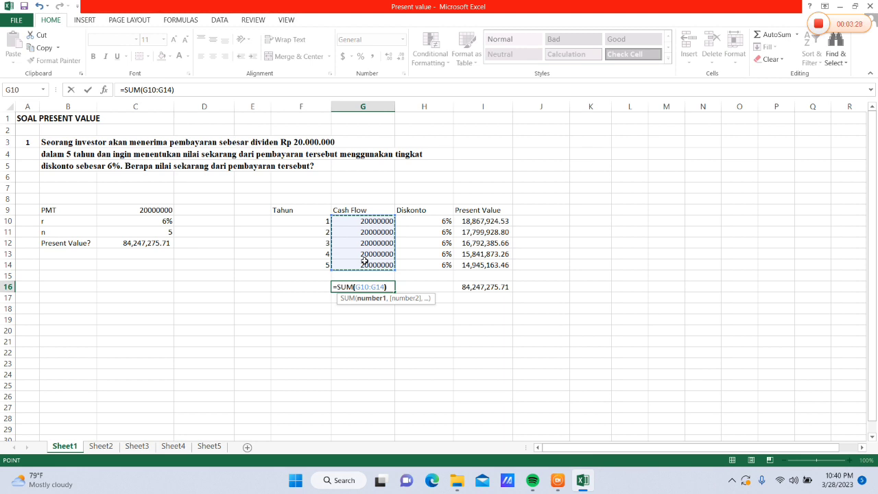
key(Return)
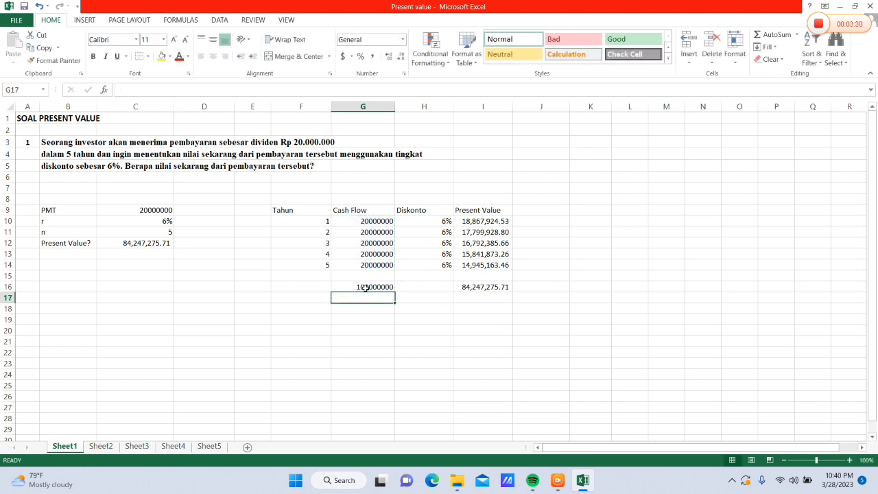
click(365, 287)
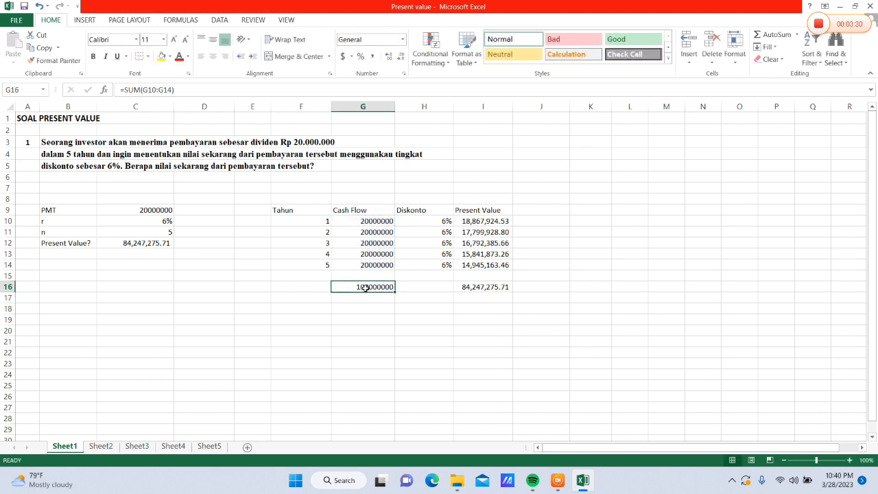
click(373, 59)
Centre the contents of the yearly table range F9:I17 horizontally
click(357, 274)
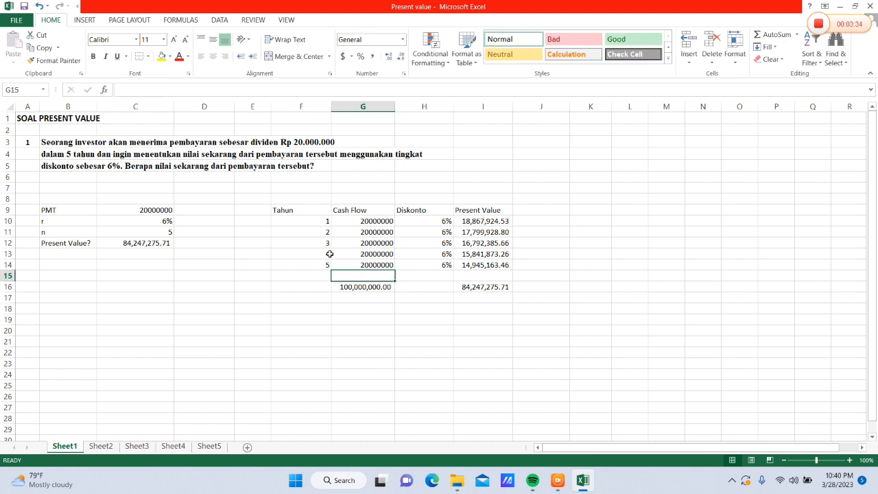
drag(290, 212, 511, 300)
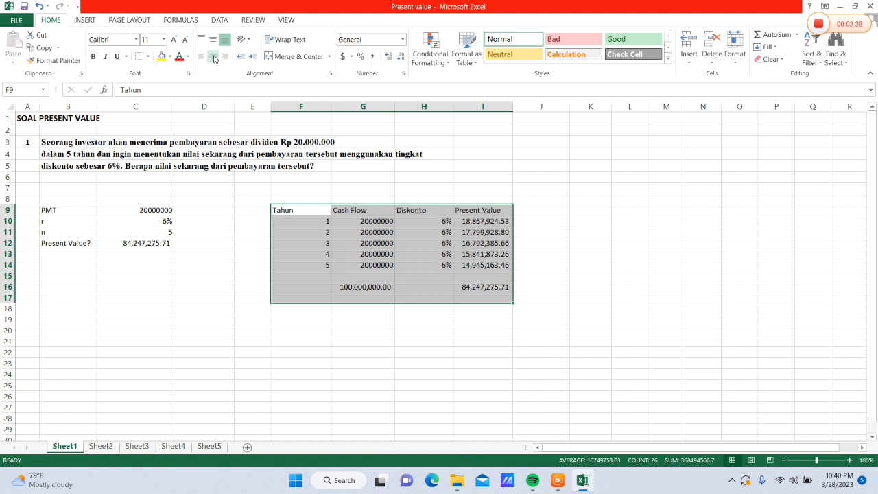
click(214, 57)
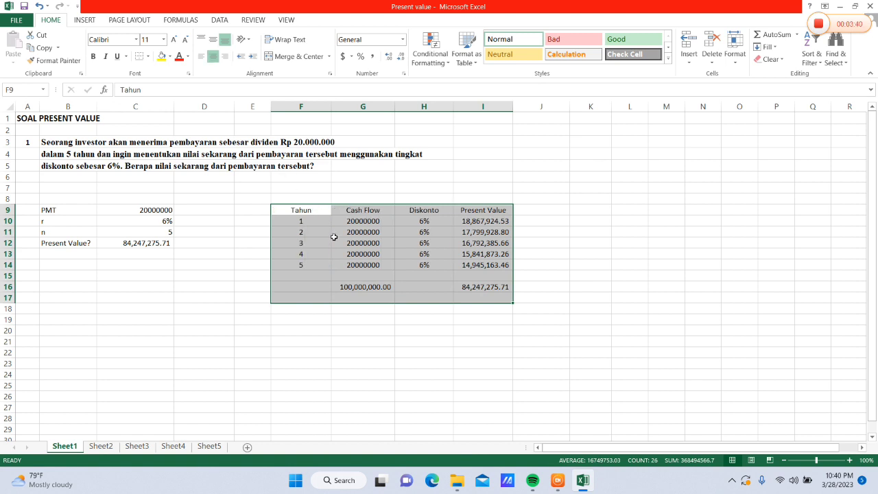
Add outline and inside borders in a medium solid line to the table range F9:I16
drag(305, 210, 472, 287)
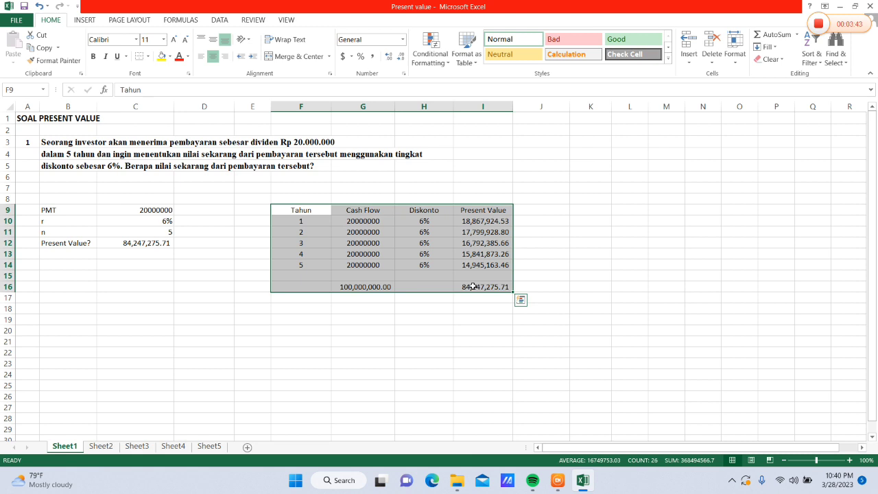
click(148, 56)
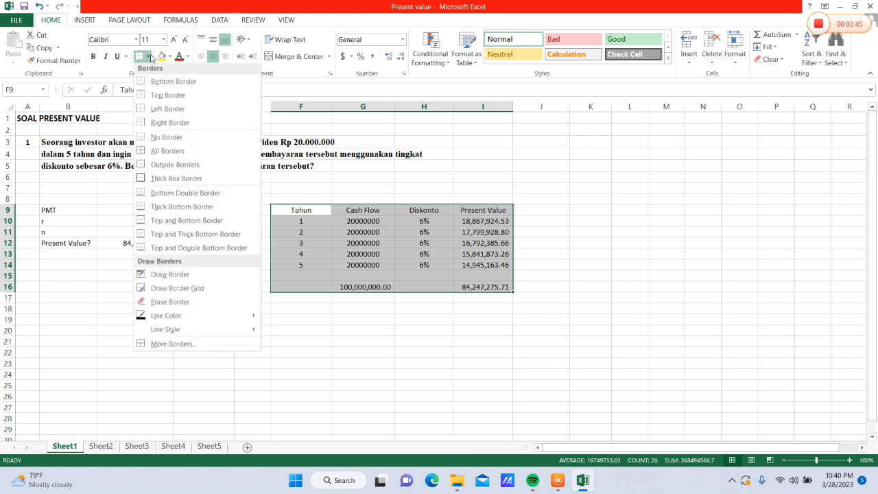
click(168, 346)
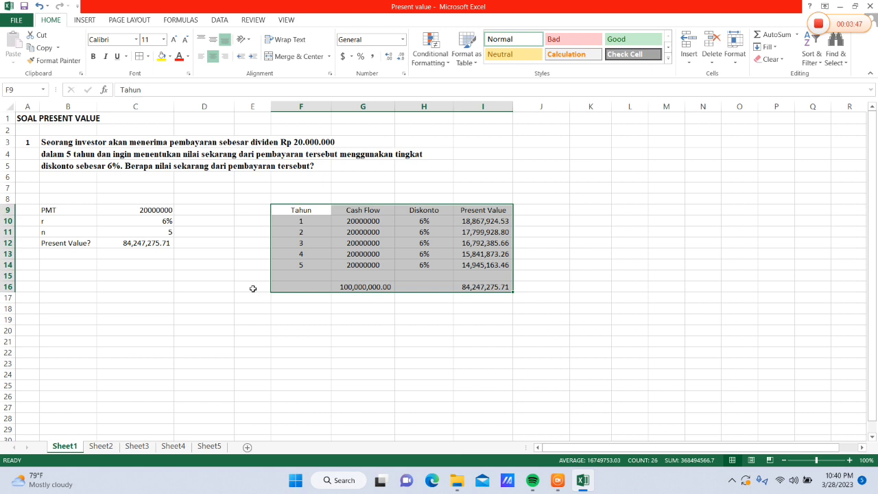
click(357, 196)
click(461, 150)
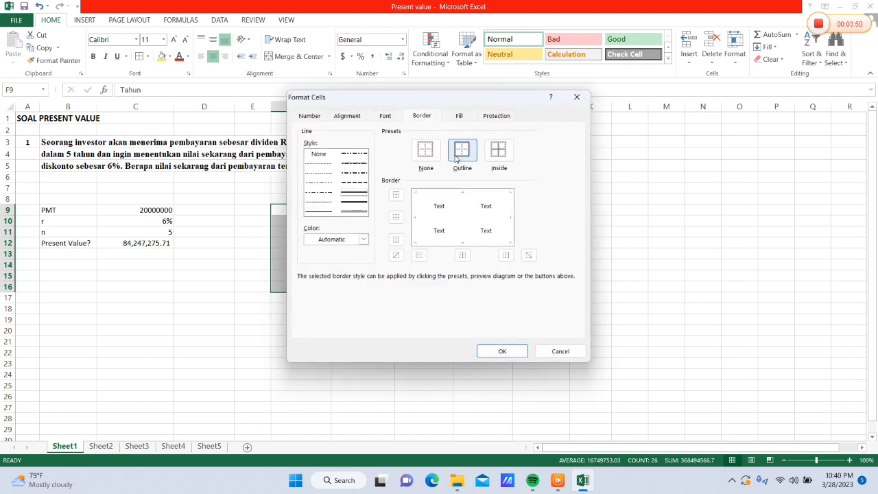
click(500, 155)
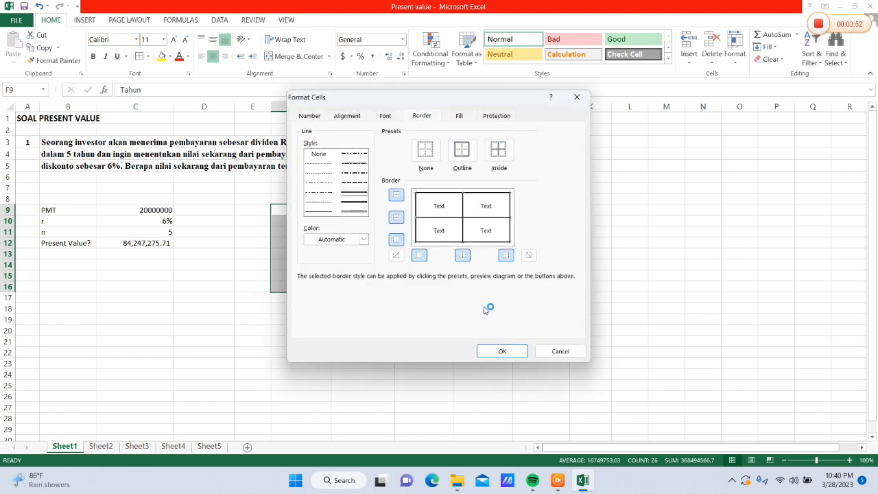
click(491, 353)
click(333, 256)
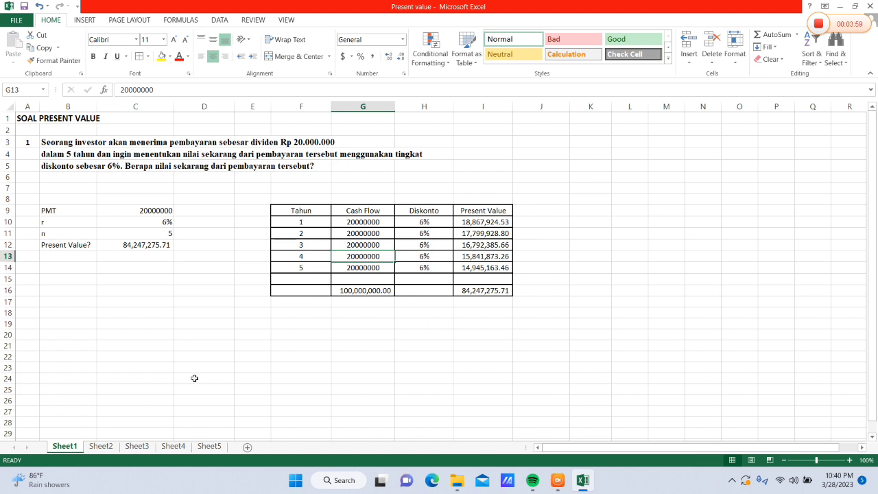
Open Sheet2 with the second present value problem and select cell B8 below the question
click(103, 447)
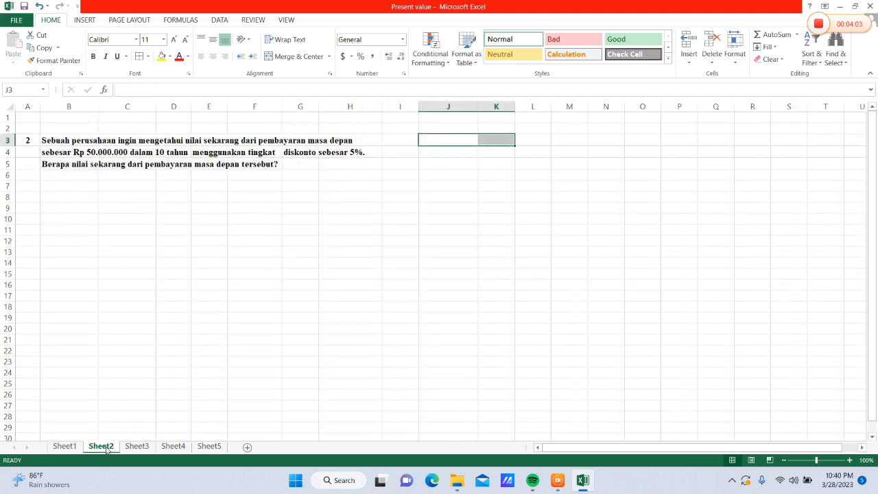
click(76, 199)
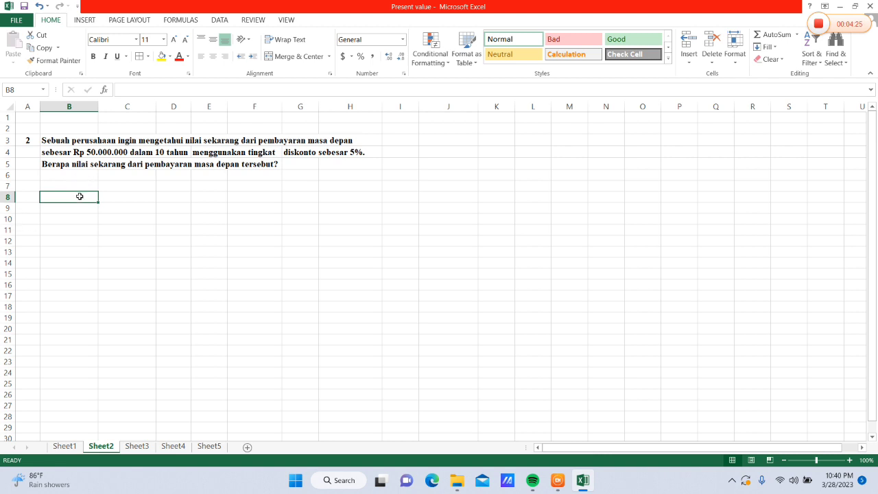
Label cell B8 PMT and enter the payment 50000000 beside it in C8
text(P)
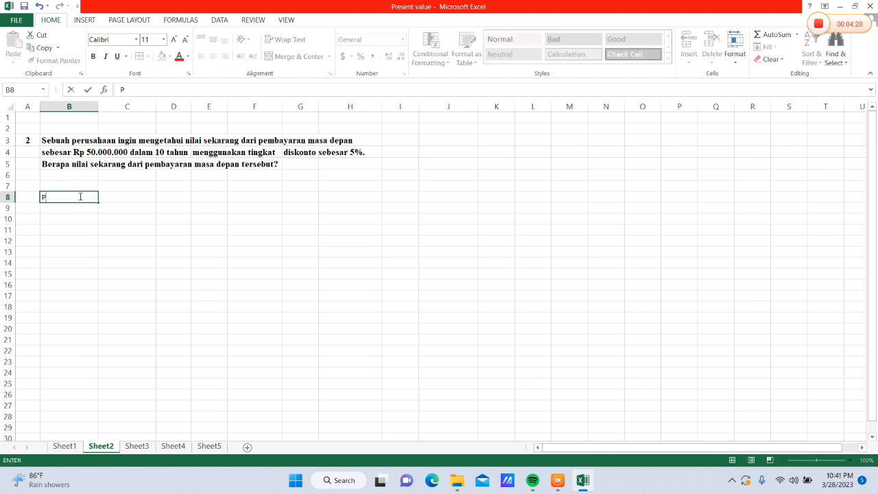
text(MT)
click(119, 196)
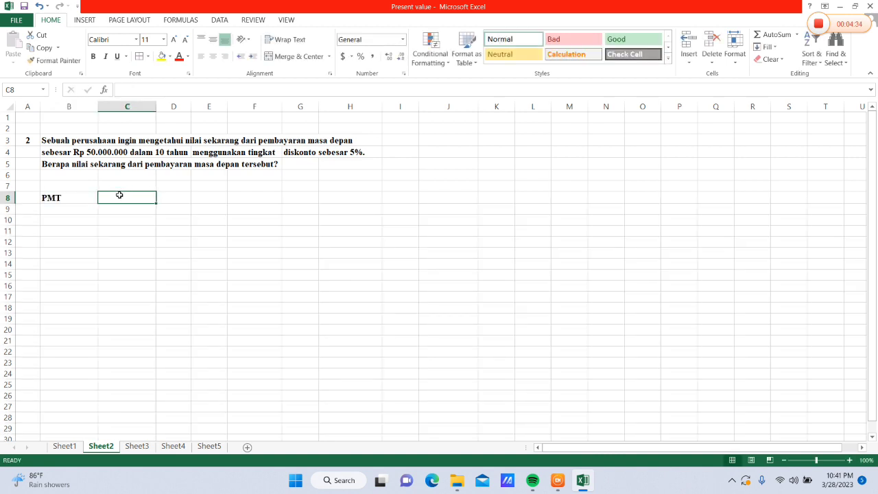
text(50000000)
Add the labels r and n in B9 and B10, with 5% in C9 and 10 in C10
click(86, 206)
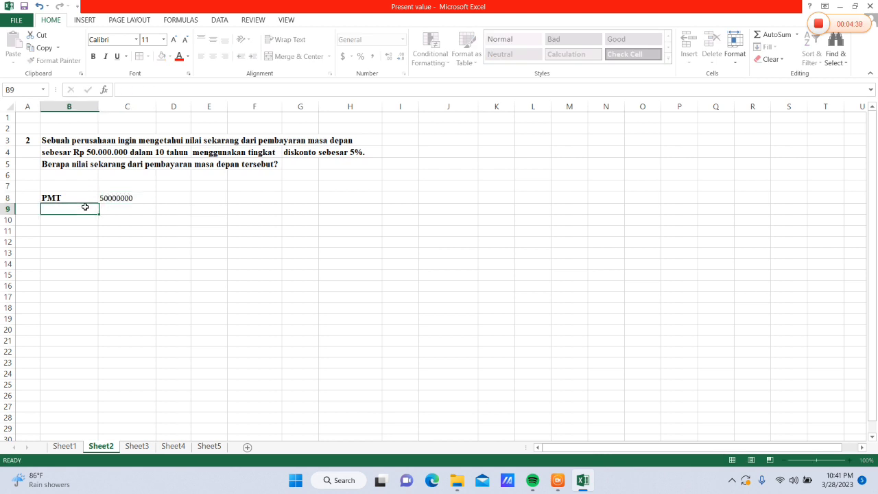
text(r)
key(Tab)
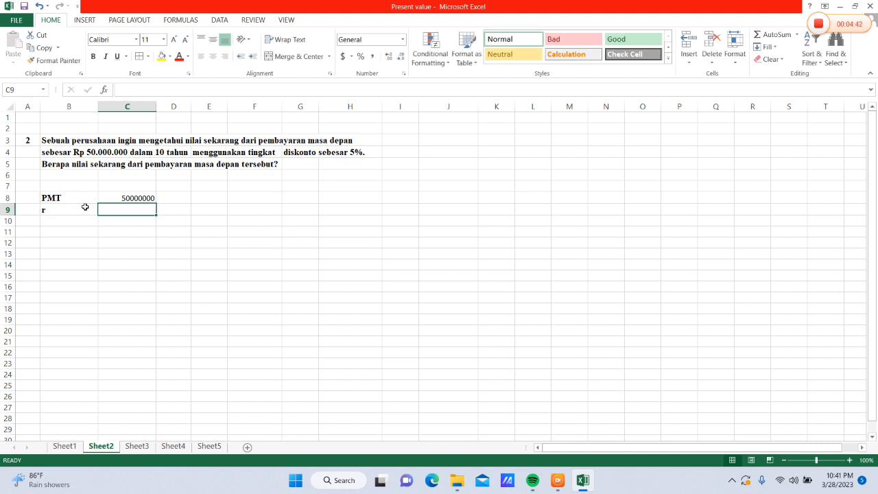
text(5%)
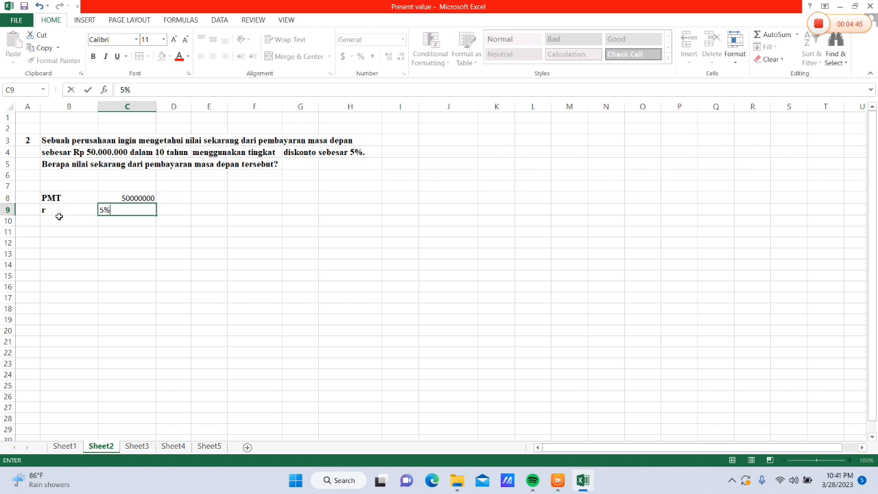
click(59, 218)
text(n)
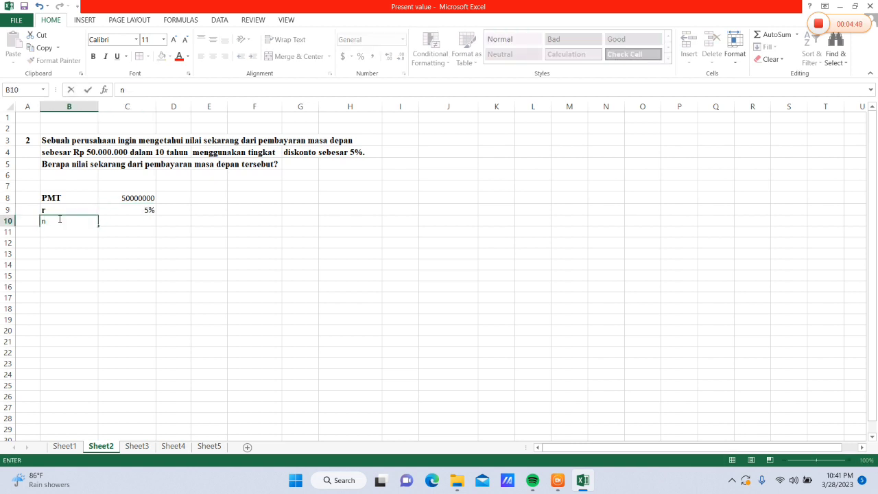
key(Tab)
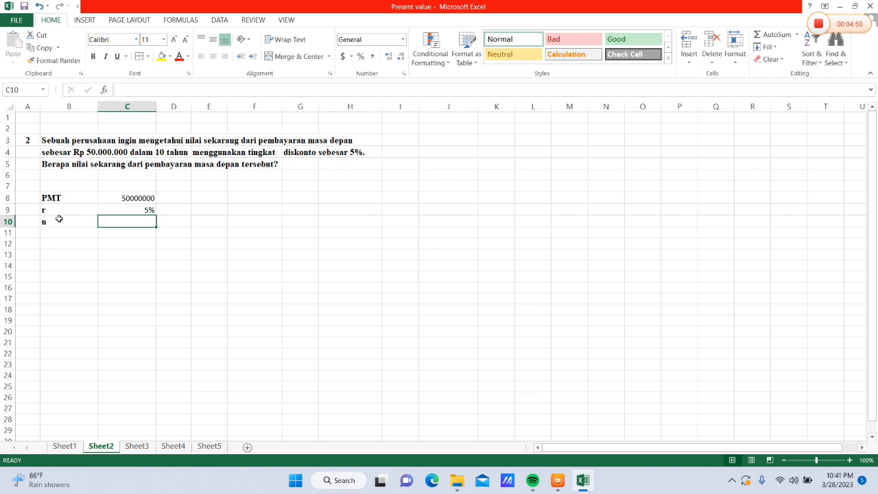
text(10)
Label cell B11 "Present Value?" and widen column B to fit the label
click(58, 234)
text(Present Value)
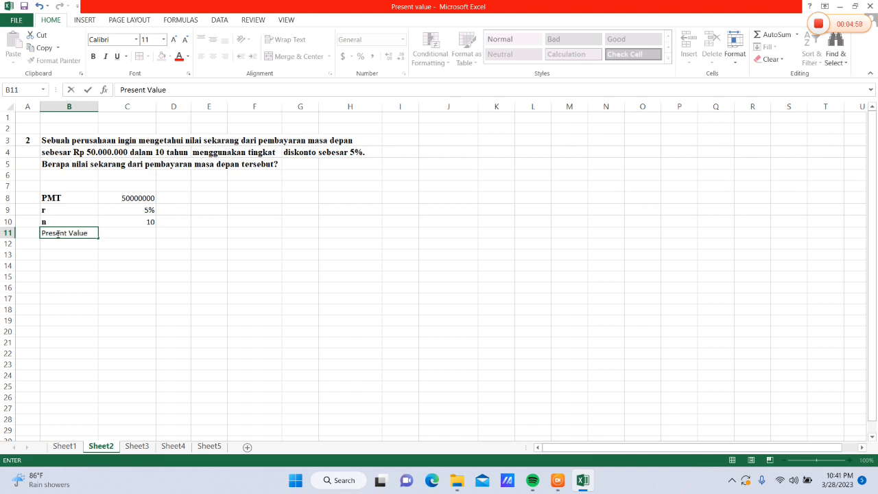
text(>)
key(BackSpace)
click(136, 234)
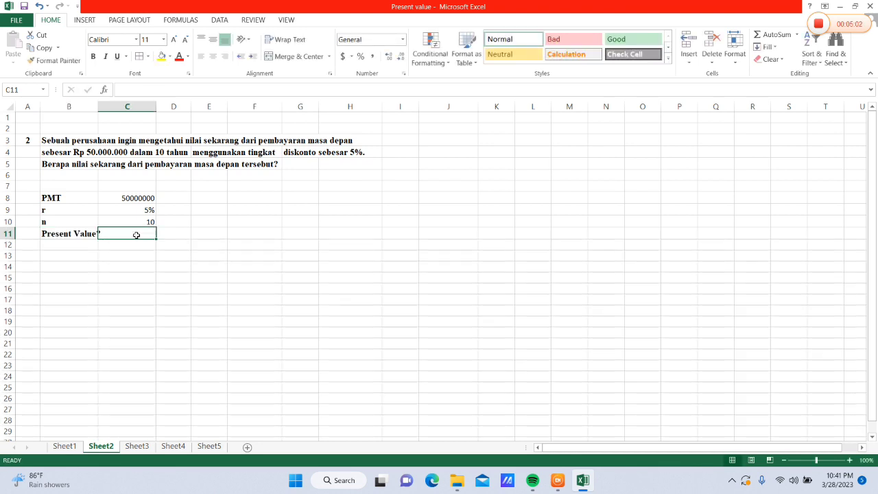
drag(98, 110, 108, 112)
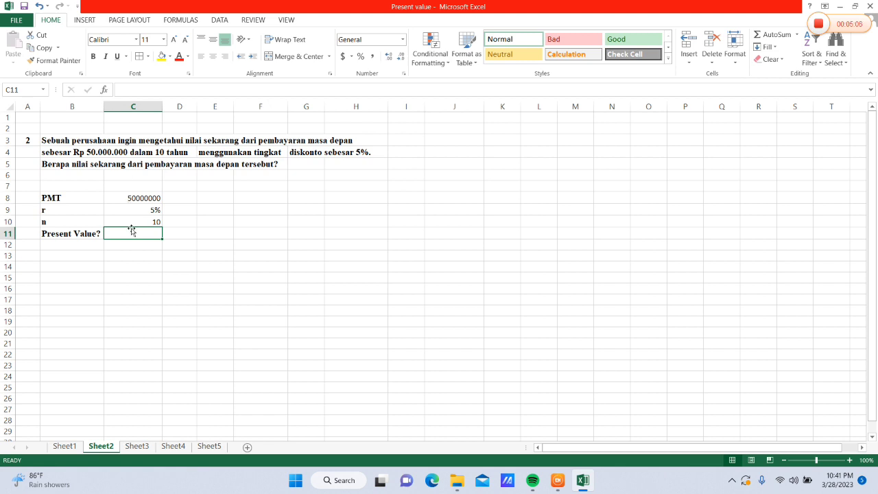
Calculate the present value in C11 with =PV(C9,C10,-C8)
text(=)
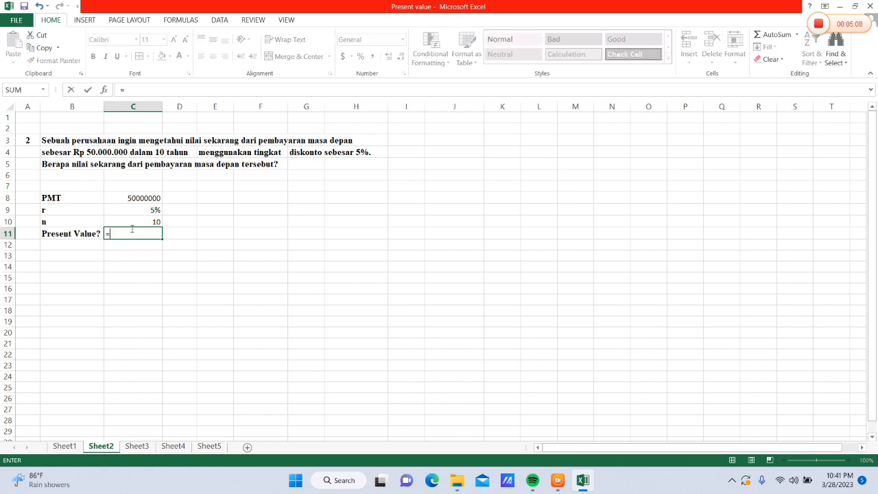
text(PV()
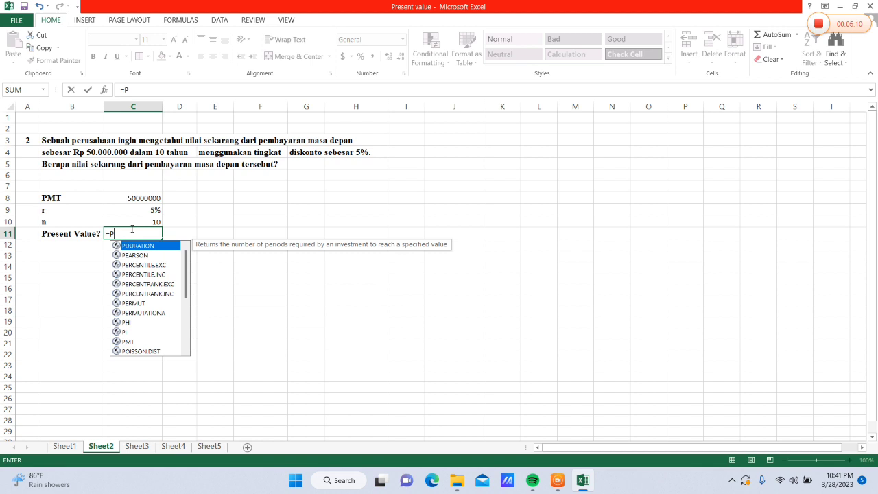
click(119, 207)
text(,)
click(122, 221)
text(,-)
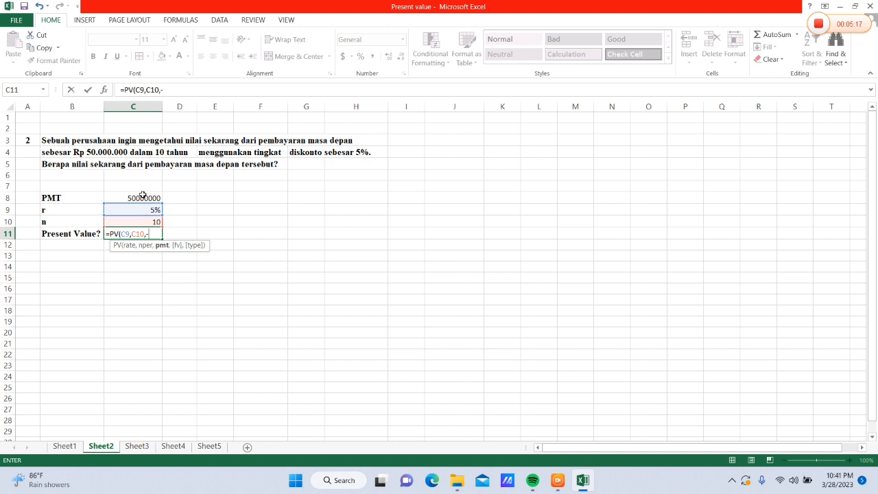
click(143, 197)
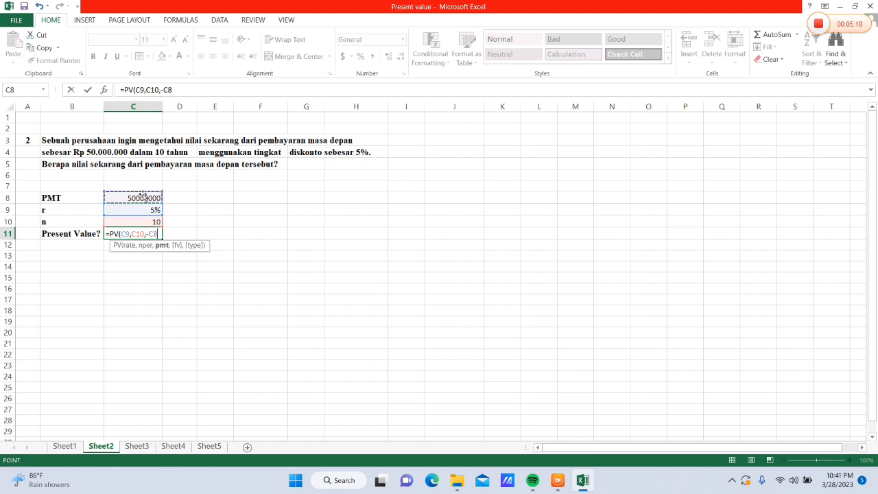
text())
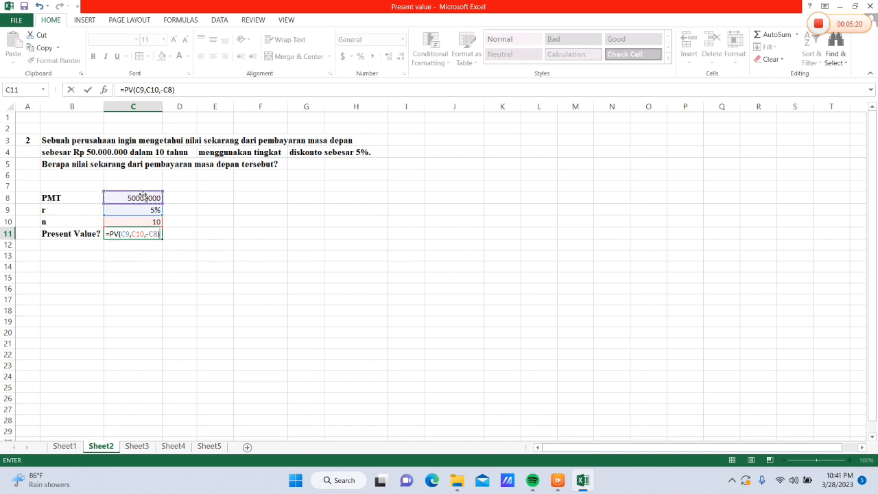
key(Return)
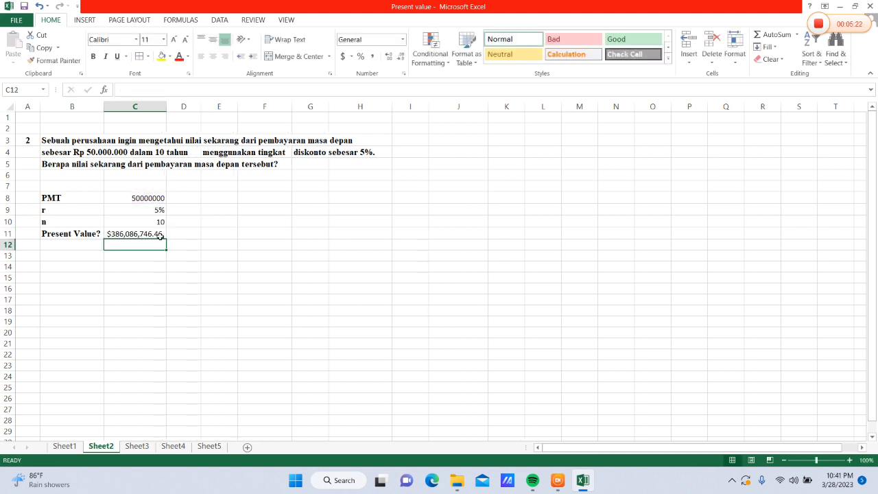
Replace the currency format of the present value in C11 with the comma number style
click(155, 233)
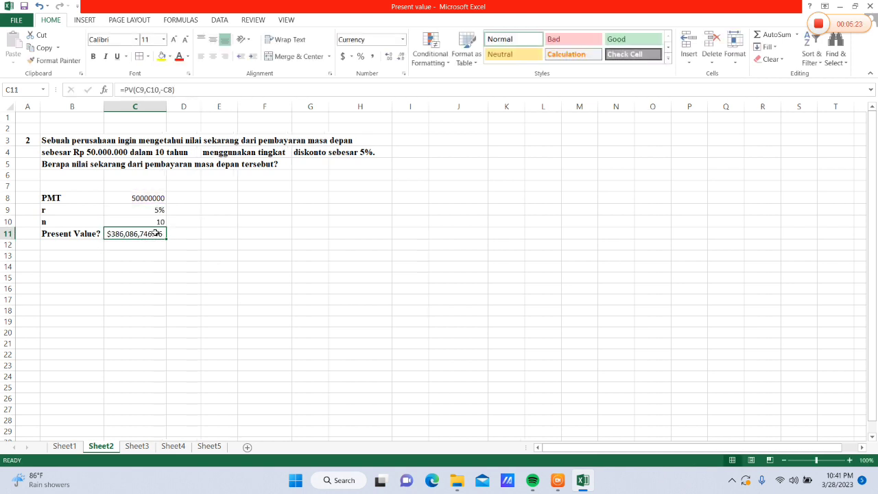
click(403, 40)
click(384, 57)
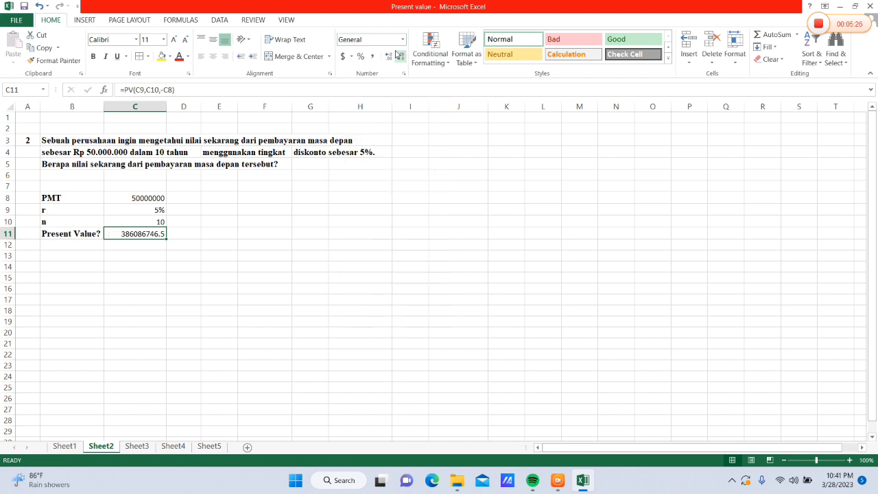
click(372, 56)
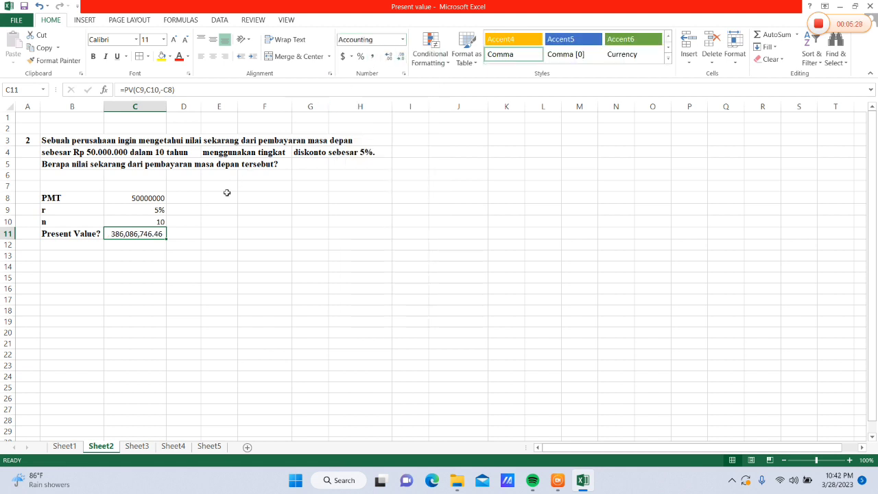
Add the heading Tahun in F8 and fill F9:F18 with the year series 1 to 10
click(278, 203)
text(Tahun)
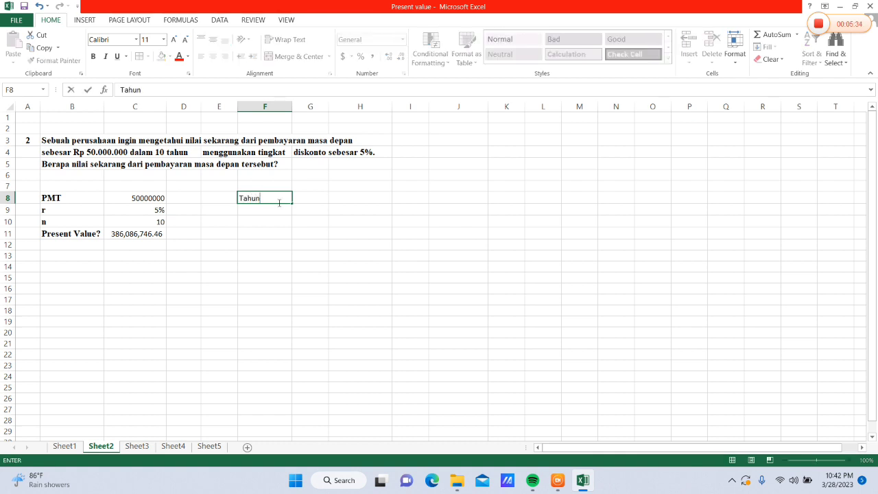
key(Return)
text(1)
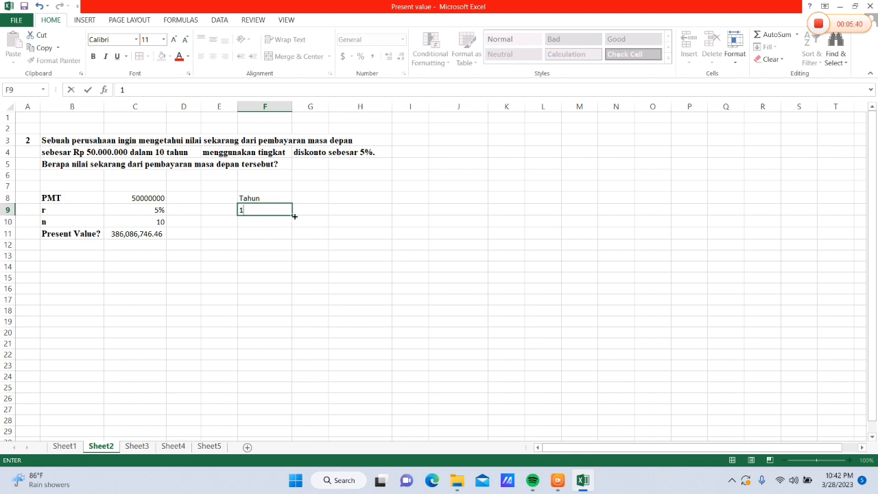
drag(294, 216, 291, 294)
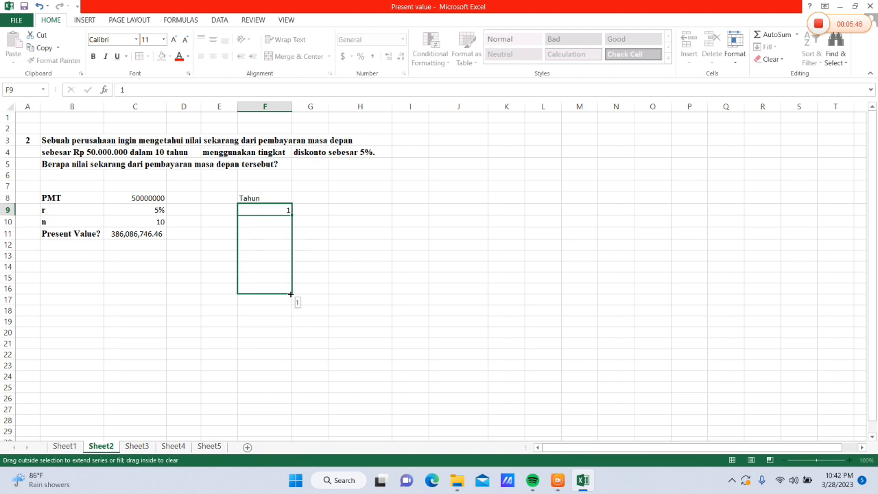
drag(291, 294, 291, 295)
click(302, 301)
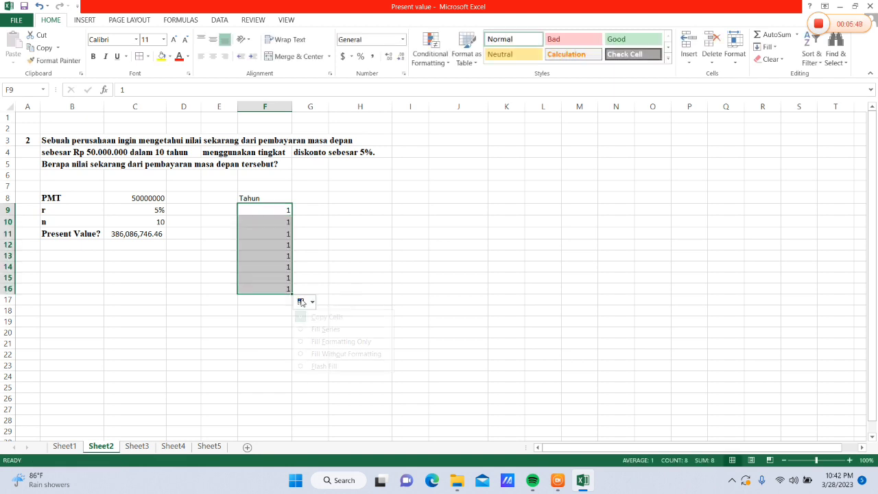
click(319, 329)
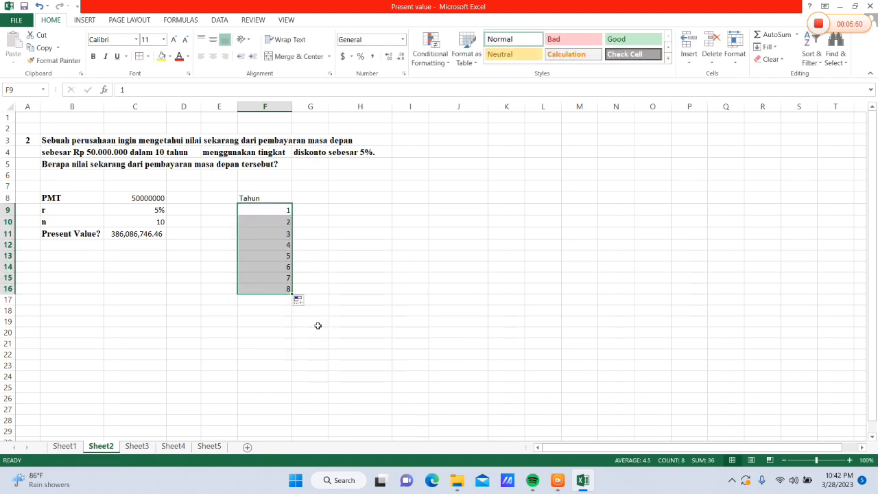
drag(291, 294, 292, 314)
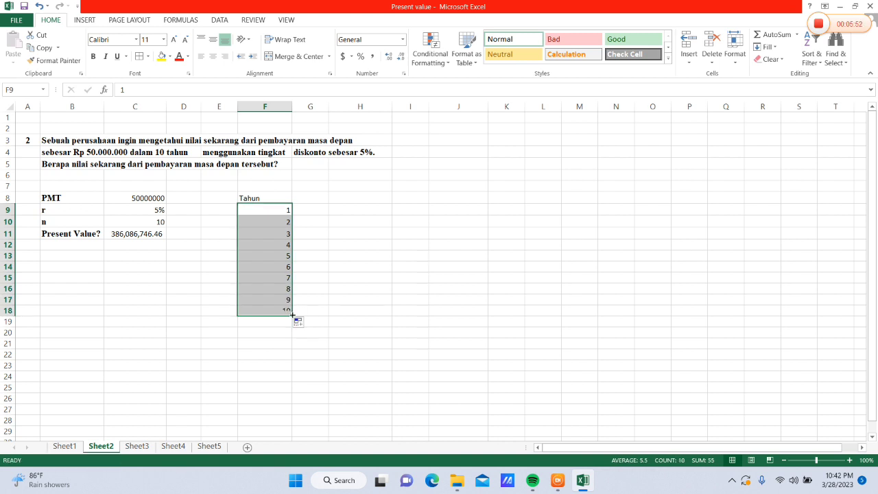
Add the heading Cash Flow in G8 and fill G9:G18 with 50000000
click(314, 200)
text(C)
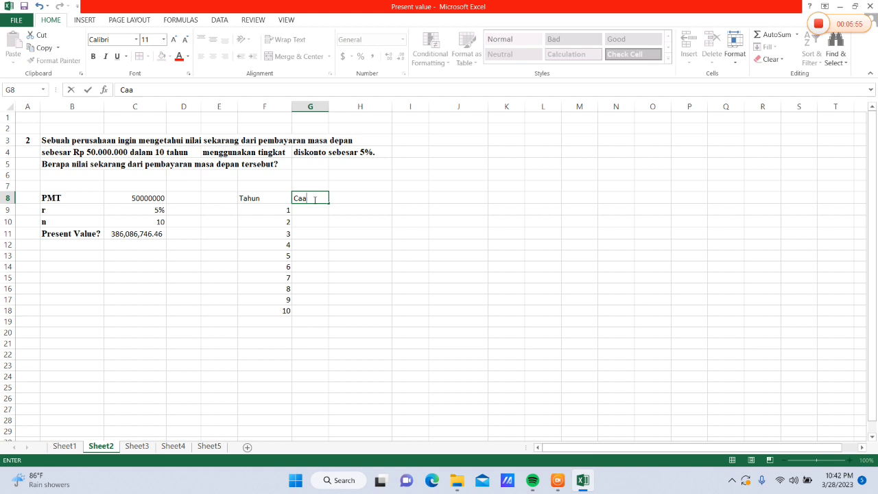
text(ash Flow)
key(Return)
text(4)
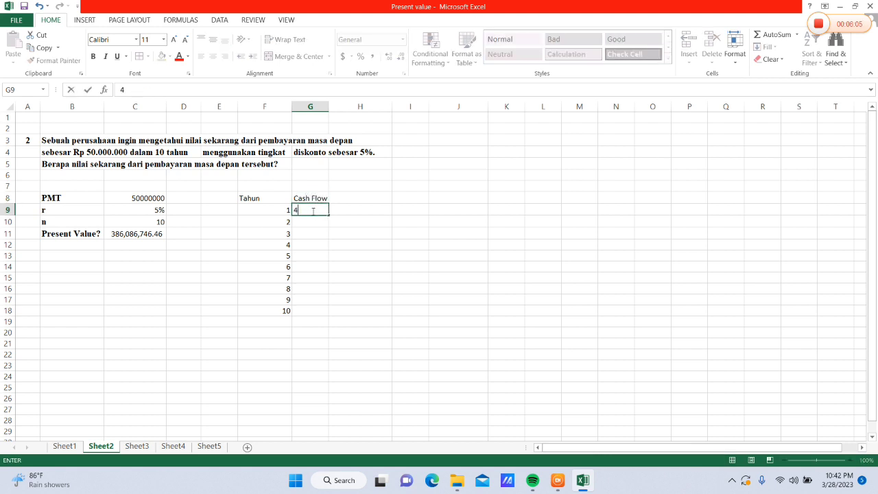
text(50000000)
drag(328, 217, 334, 314)
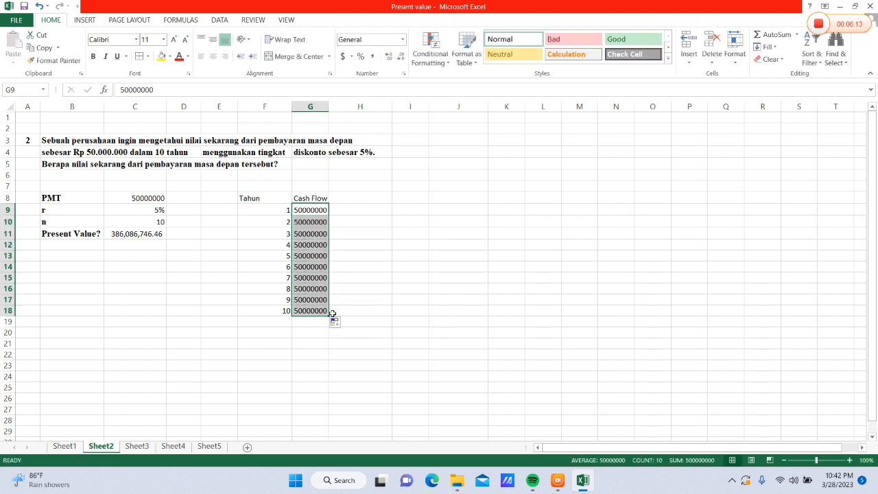
Add the heading Diskonto in H8 and fill H9:H18 with 5%
click(366, 198)
text(Di)
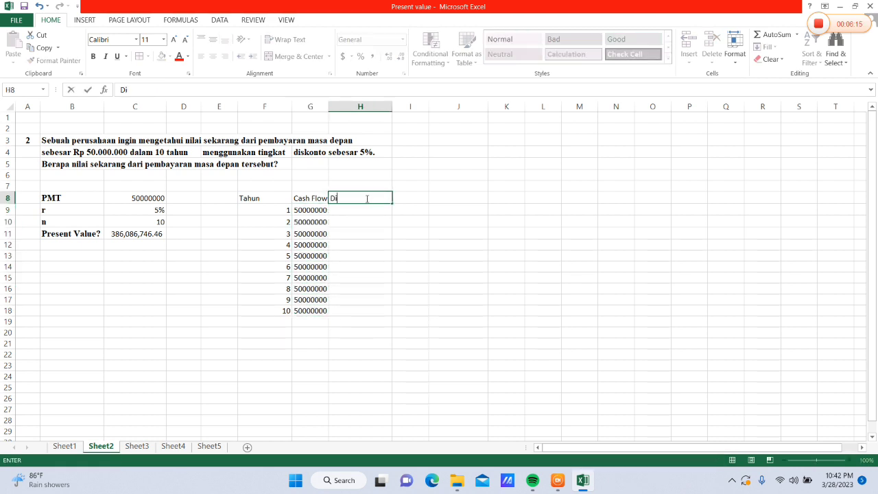
text(skonto)
key(Return)
text(5%)
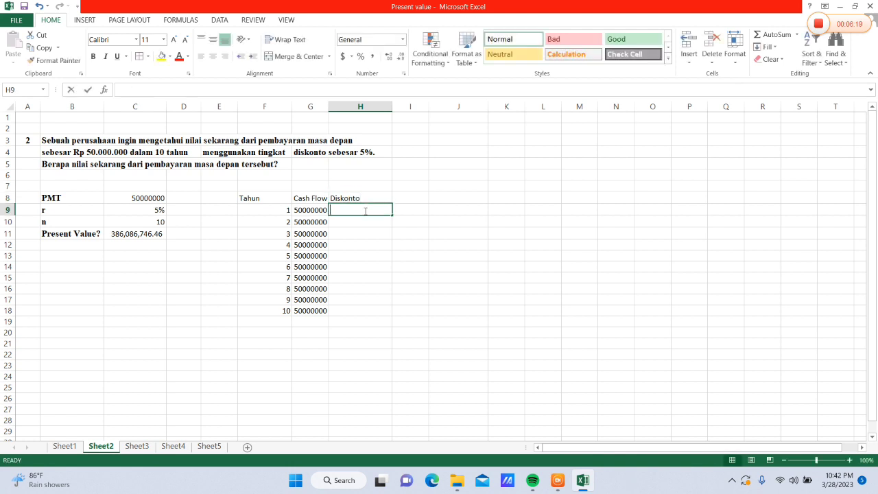
drag(393, 216, 395, 315)
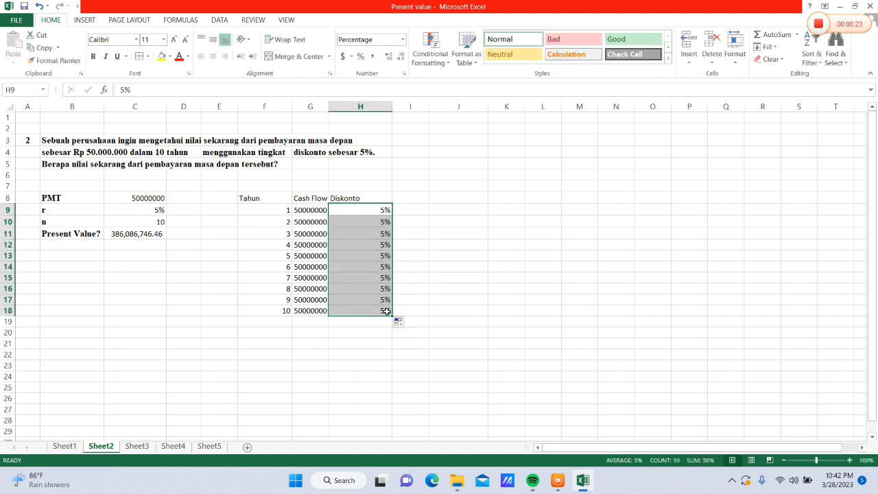
Add the heading Present Value in I8 and widen column I to fit it
click(410, 199)
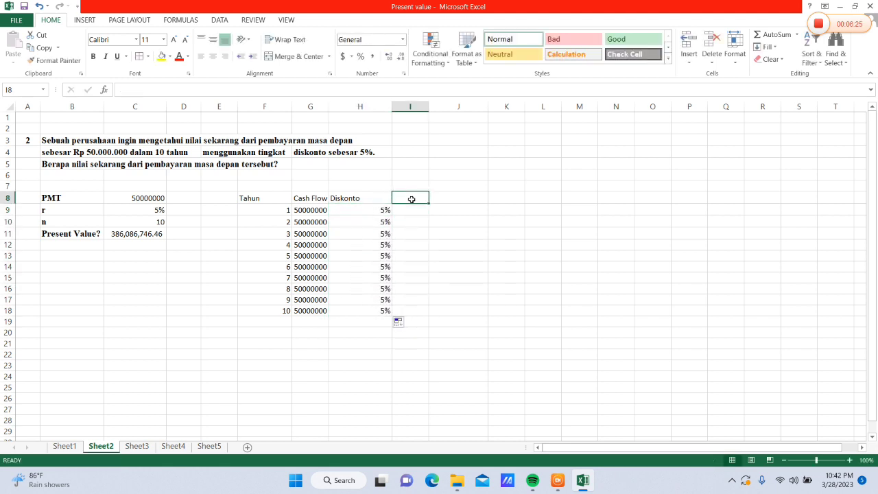
text(Present Value)
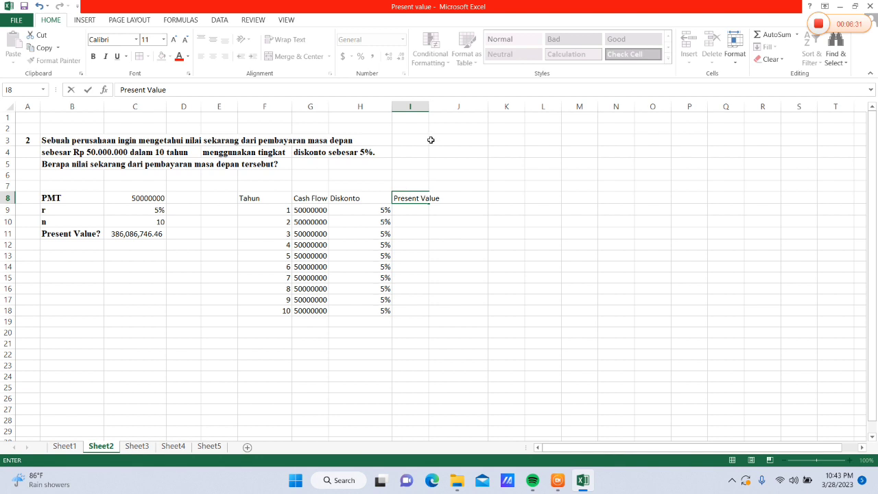
drag(427, 109, 445, 115)
Calculate the first year's present value in I9 with =PV(H9,F9,,-G9) and widen column I to fit the result
click(425, 208)
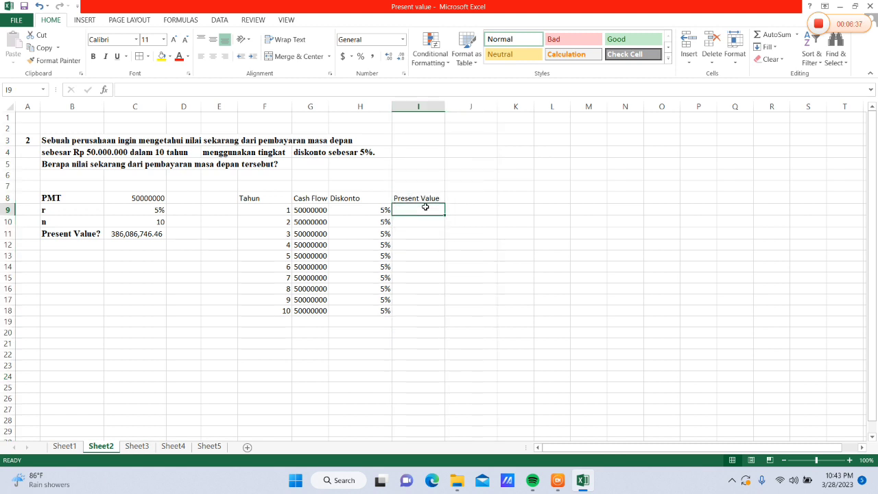
text(=P)
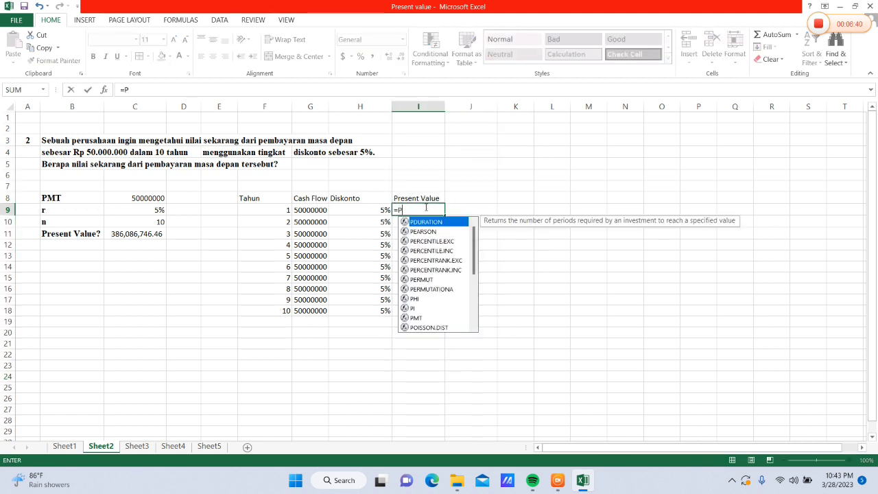
text(V()
click(380, 212)
text(,)
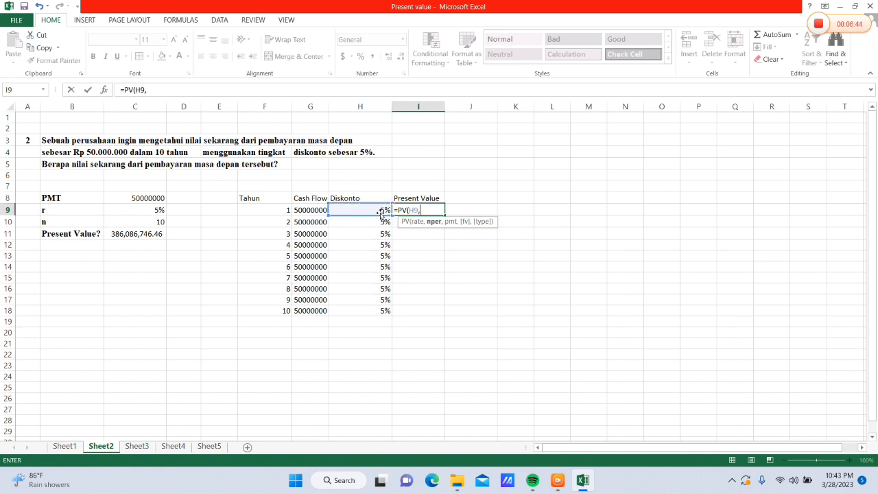
click(284, 212)
text(,,-)
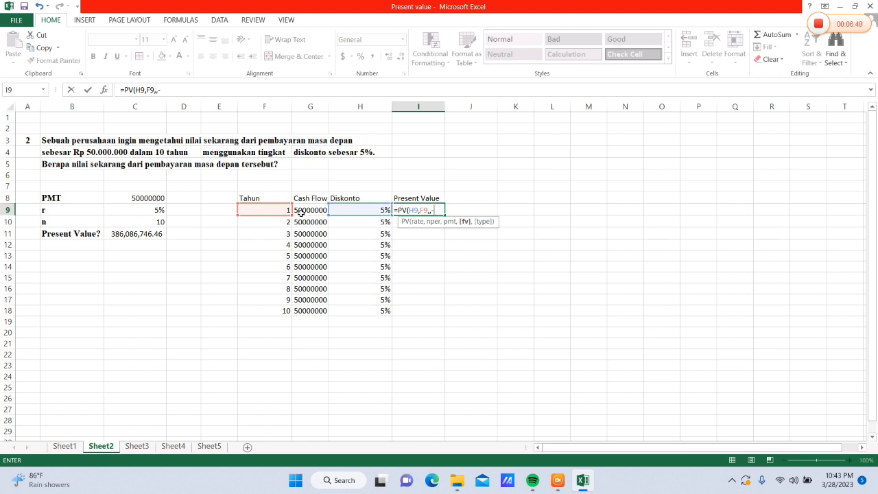
click(303, 212)
text())
key(Return)
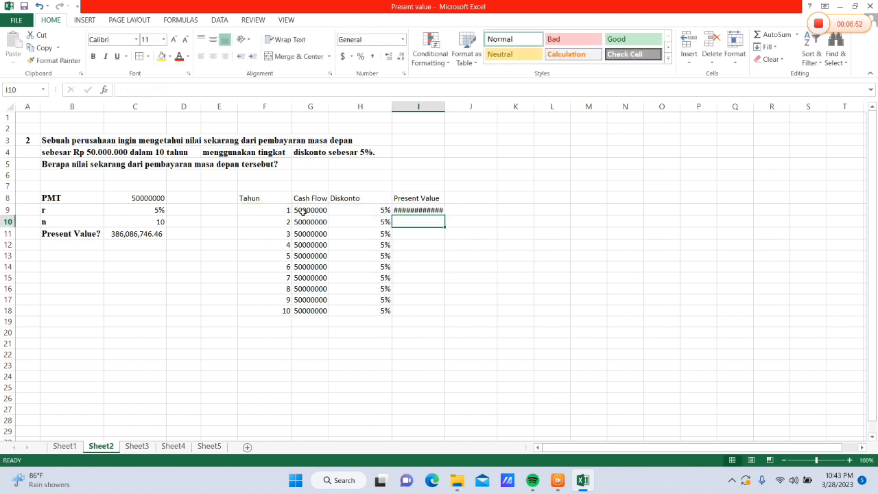
drag(444, 106, 452, 106)
Apply comma style to the present value in I9 and fill its formula down through I18
click(423, 210)
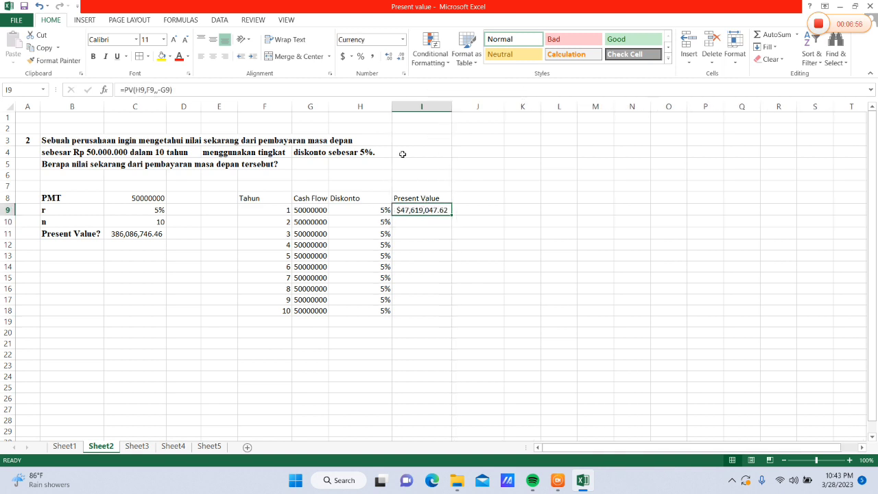
click(389, 55)
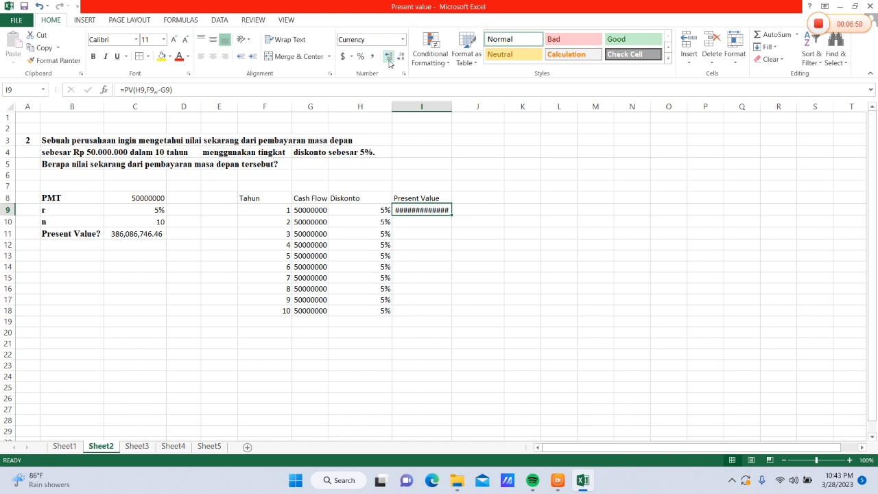
click(375, 55)
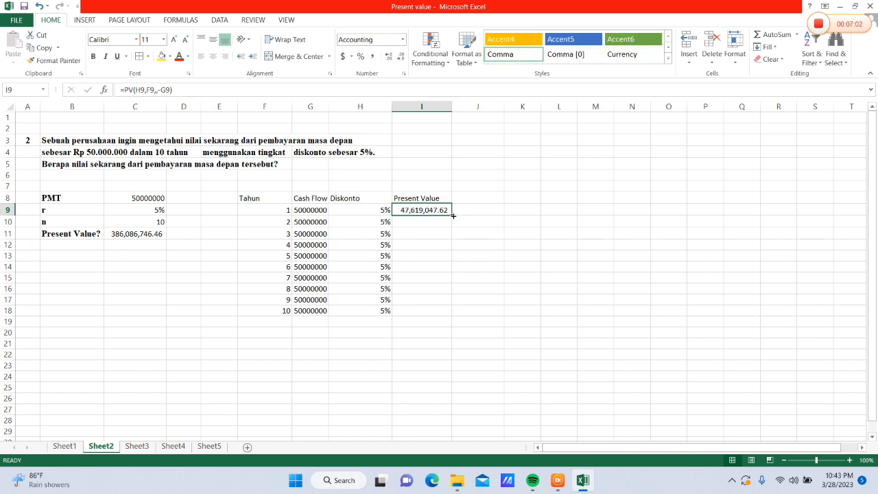
drag(452, 214, 447, 312)
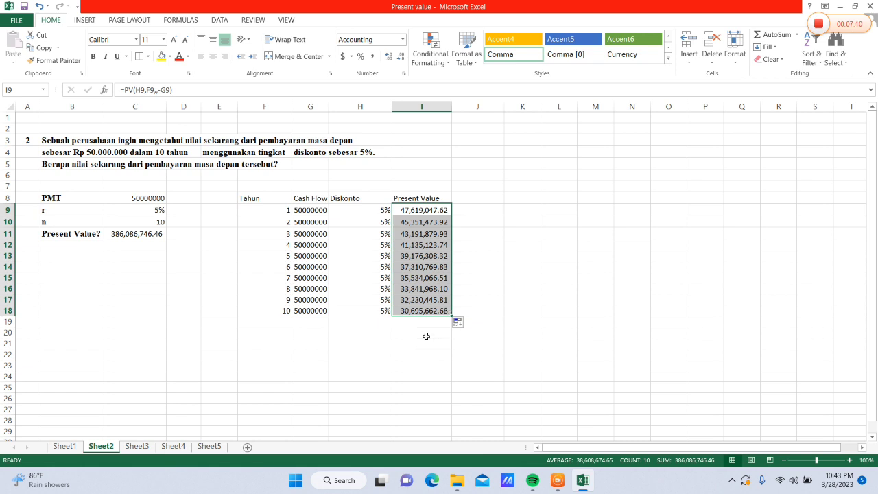
Total the yearly present values in I20 with a SUM of I9:I18
click(426, 336)
text(=)
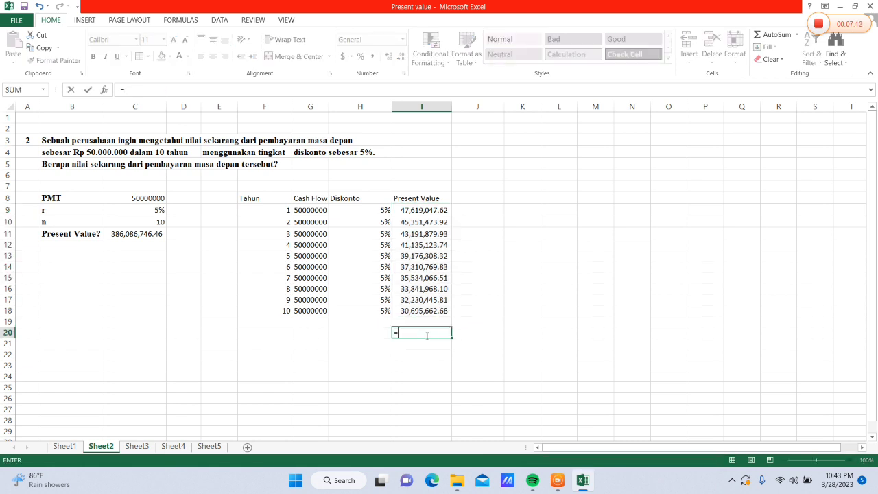
text(S)
text(un)
key(BackSpace)
key(BackSpace)
text(UM)
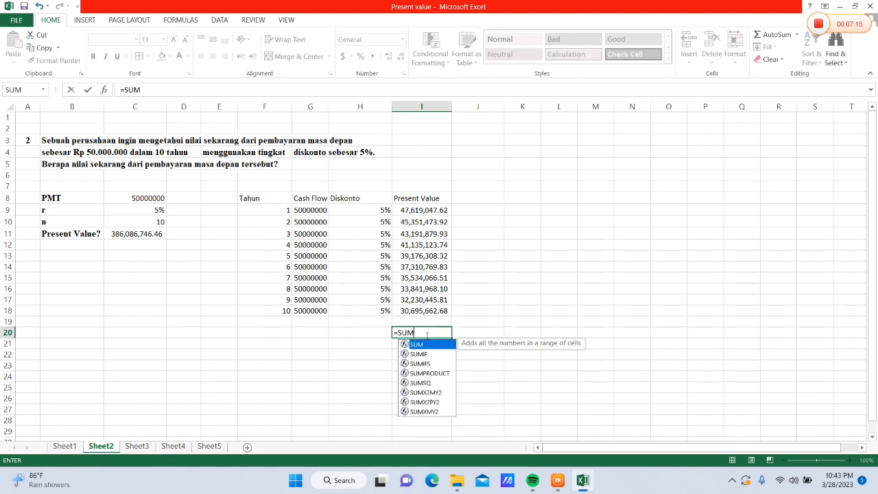
text(()
drag(410, 209, 428, 311)
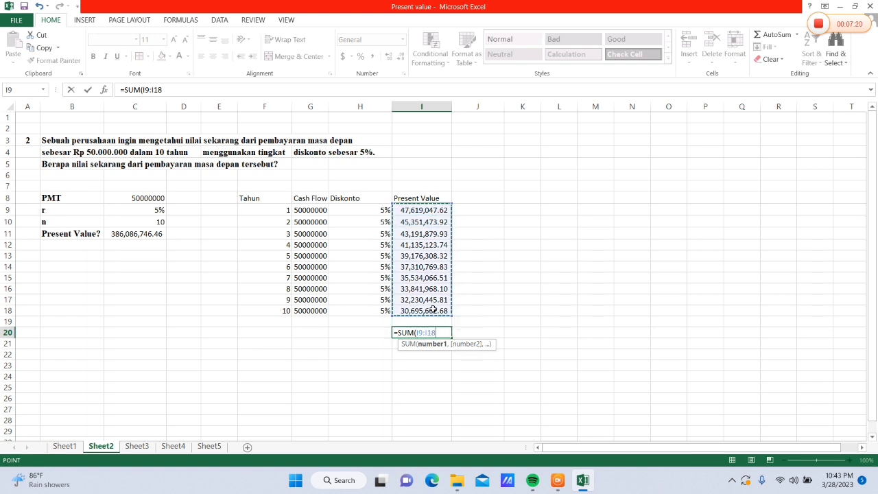
key(Return)
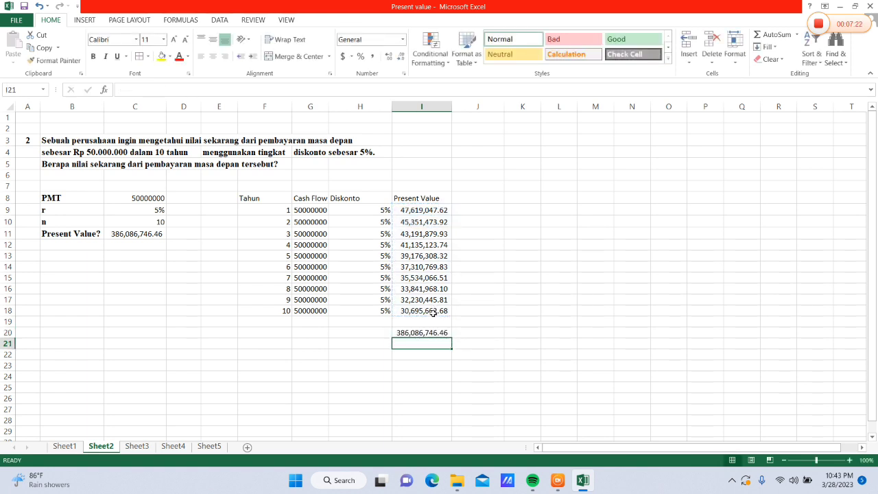
click(424, 331)
Total the cash flows in G20 with =SUM(G9:G18) and apply comma style to the total
click(306, 332)
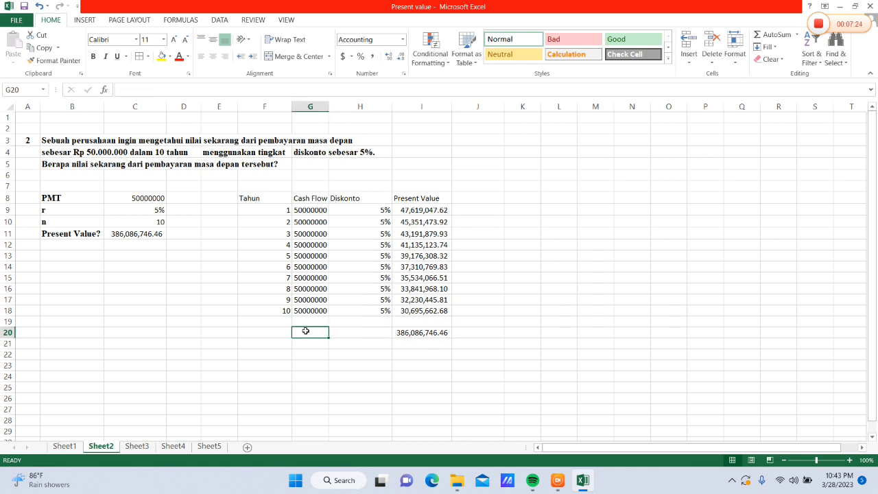
text(=S)
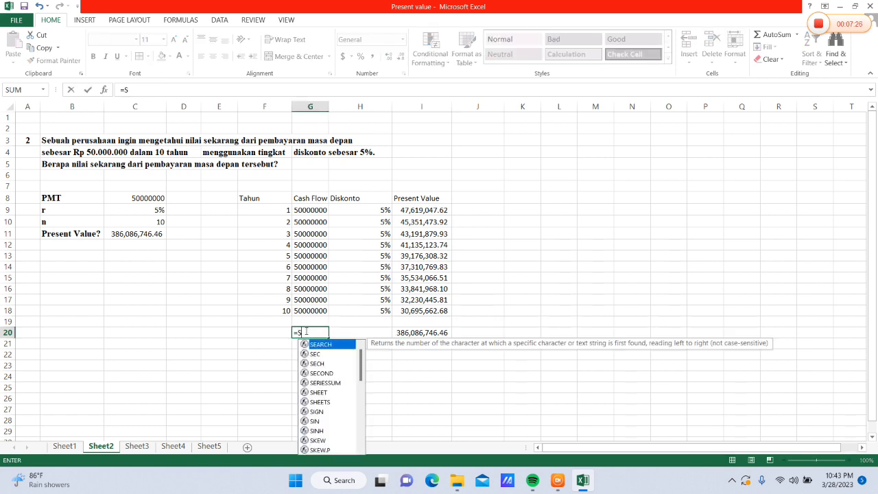
text(UM()
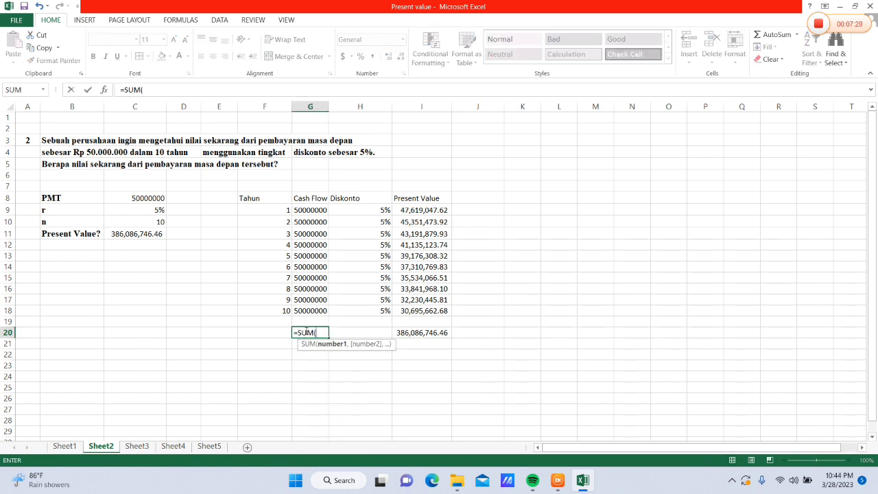
drag(306, 210, 320, 307)
text())
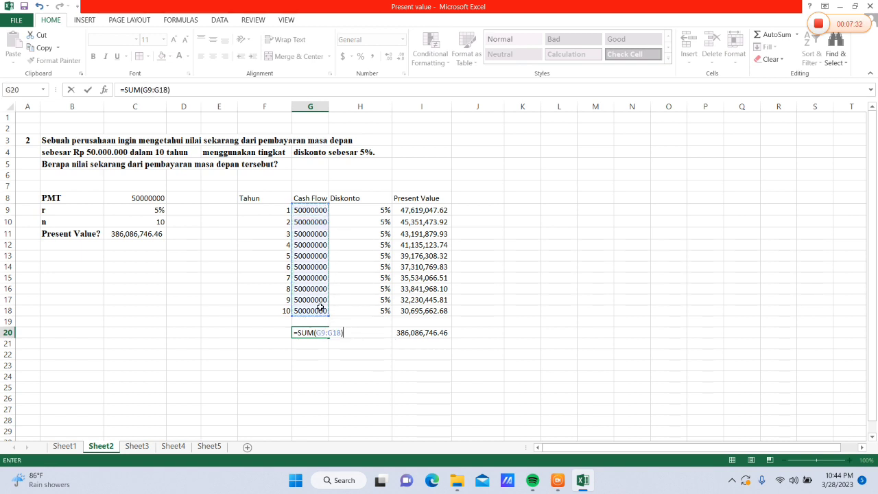
key(Return)
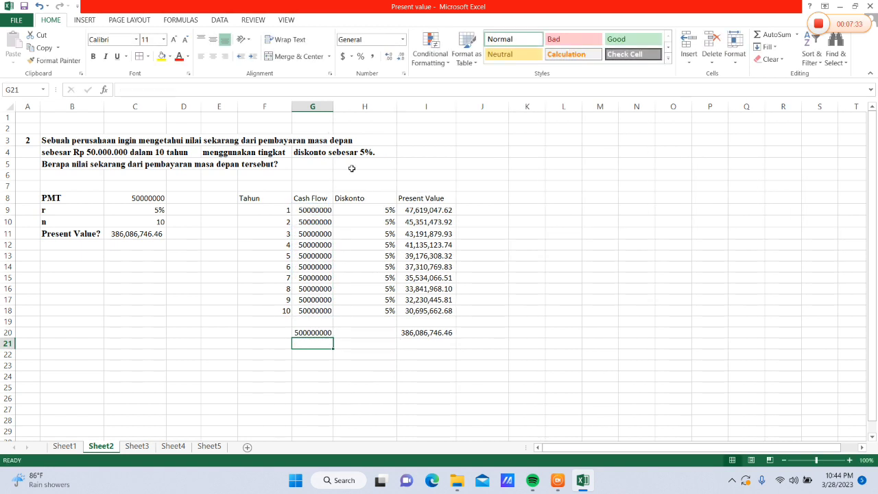
click(324, 330)
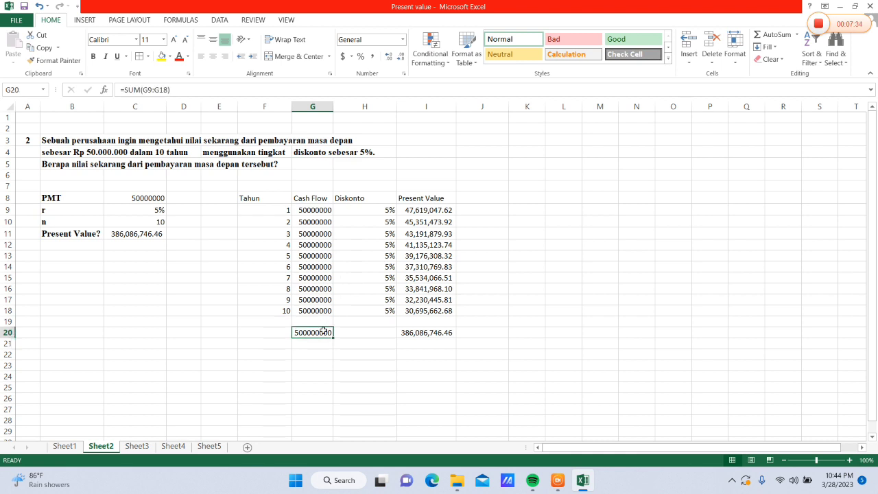
click(371, 57)
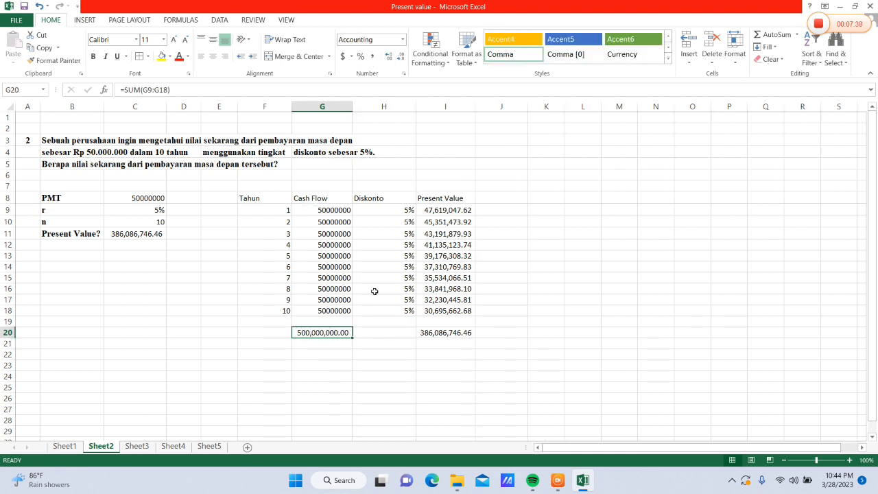
Center the contents of the table F8:I20 and give it outline and inside borders
drag(261, 199, 420, 325)
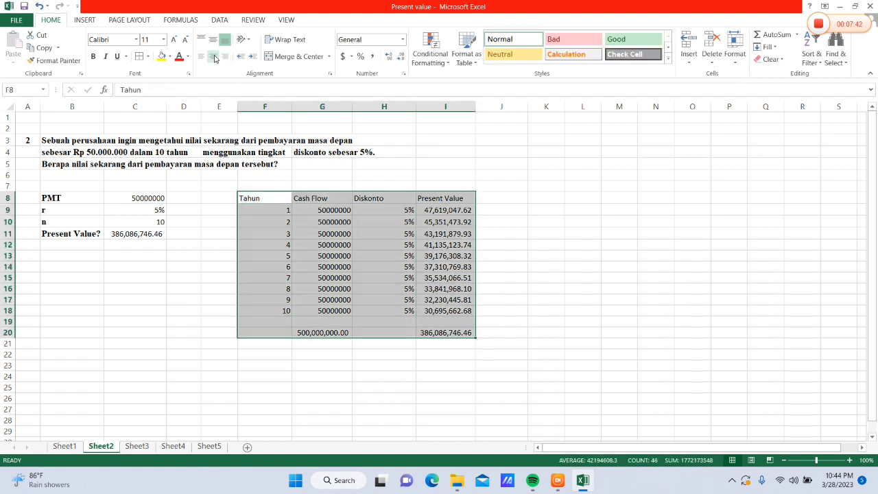
click(213, 57)
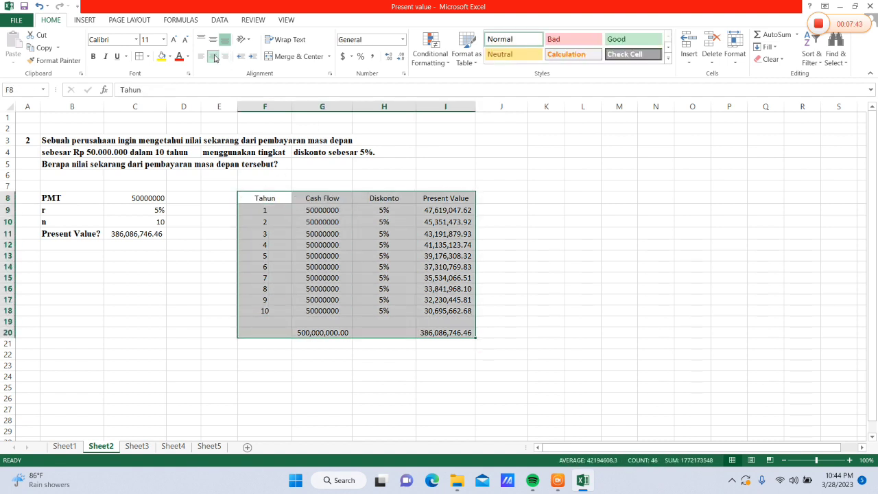
click(140, 58)
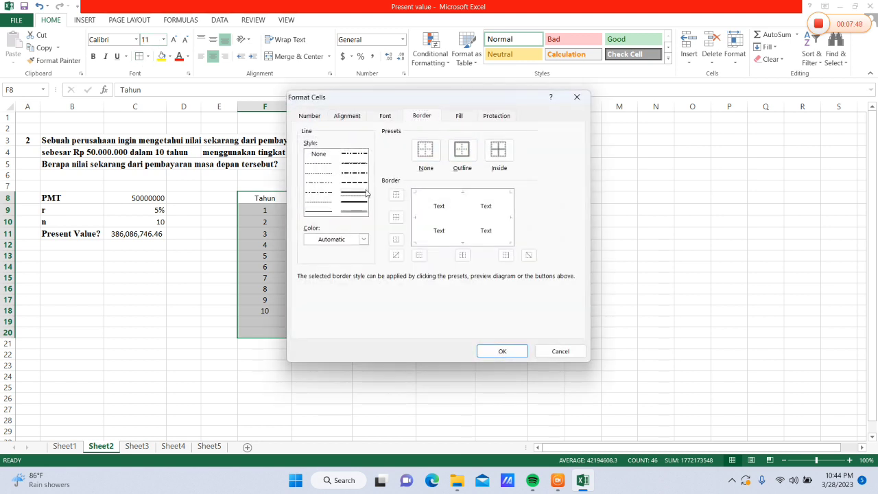
click(461, 151)
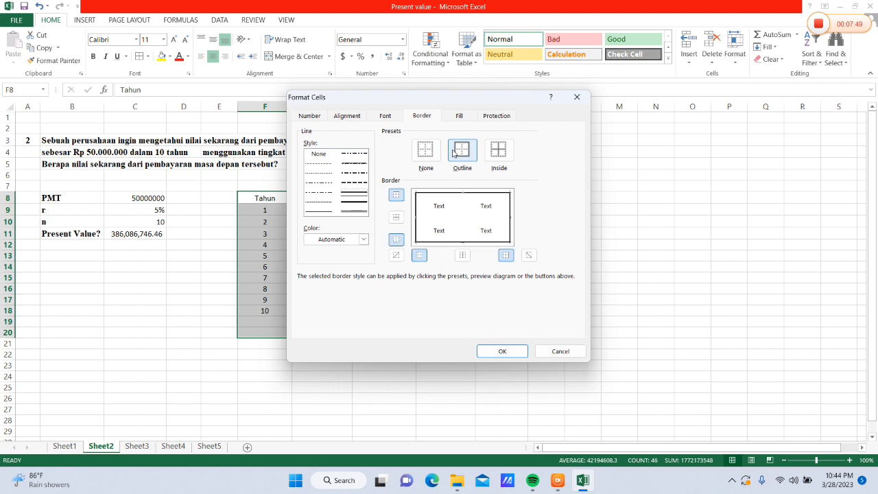
click(492, 154)
click(498, 349)
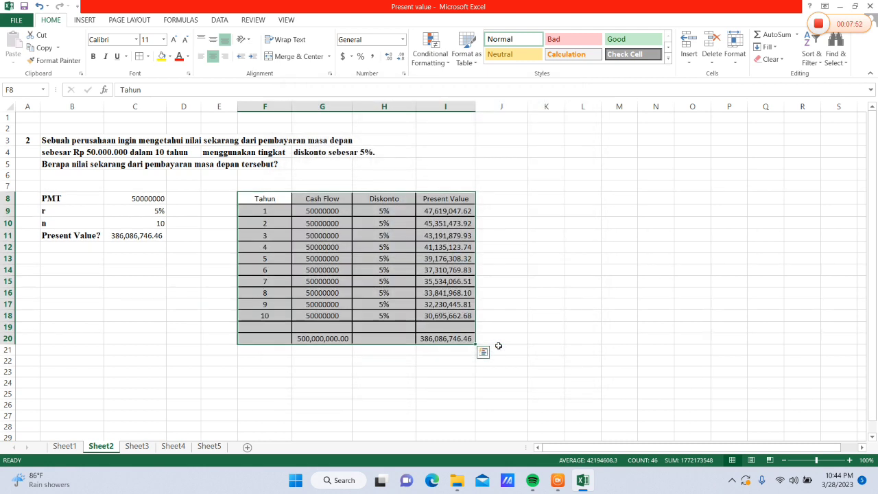
click(501, 248)
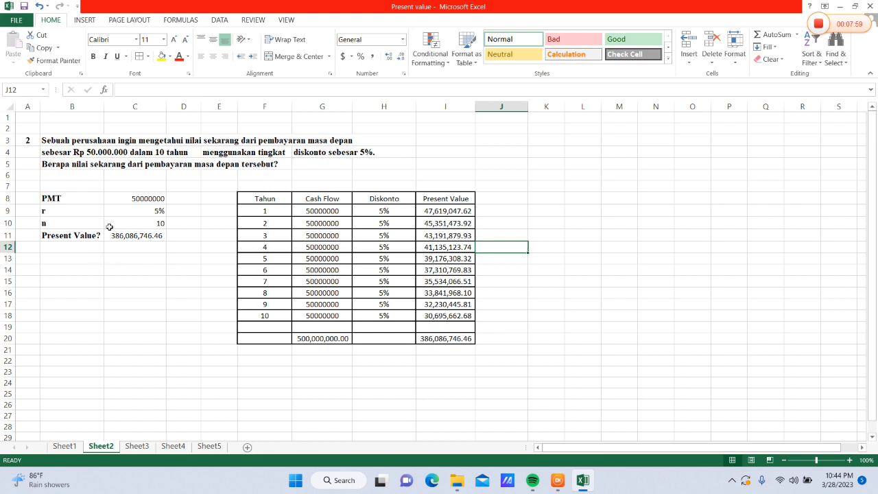
On Sheet3, enter the label PMT in B9 and the payment 10000000 in C9
click(141, 446)
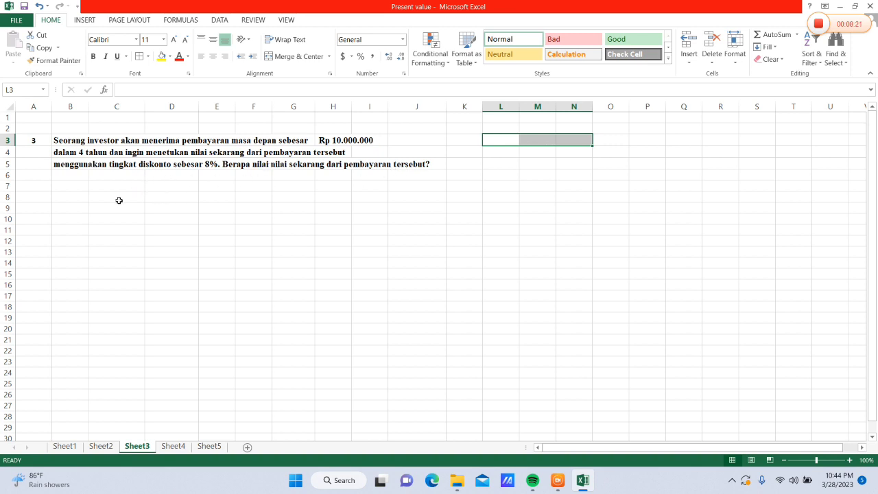
click(80, 207)
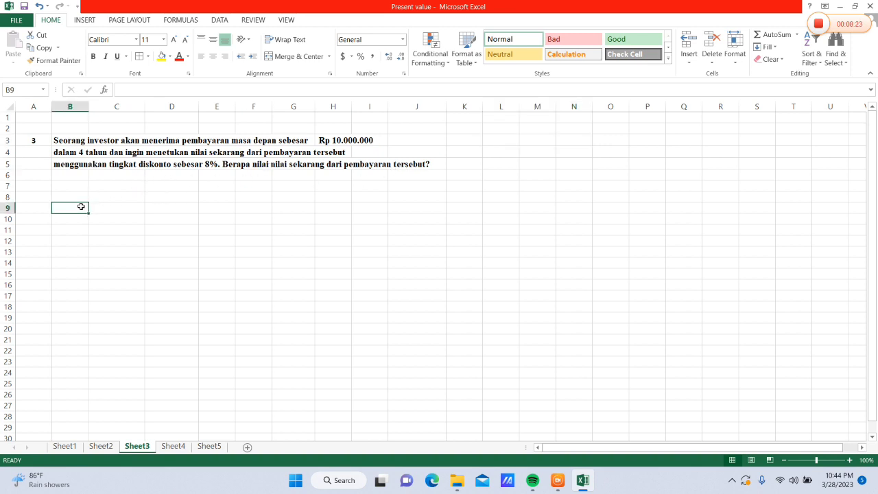
text(PMT)
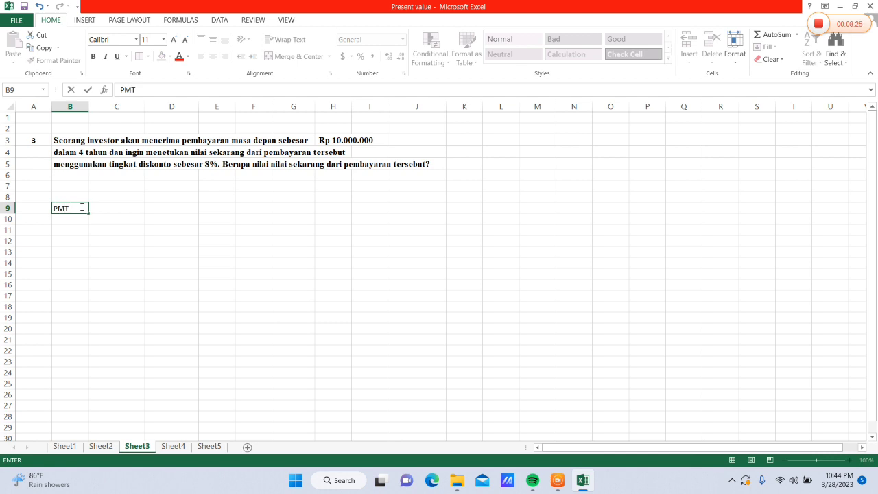
key(Tab)
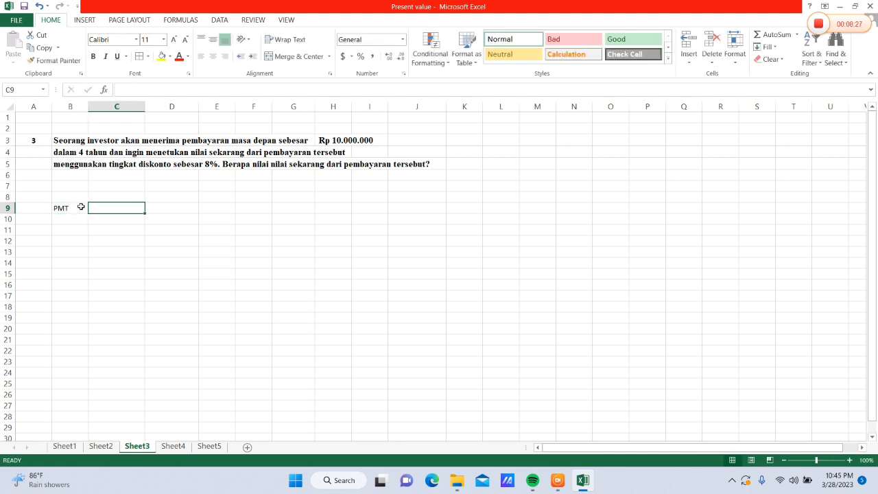
text(10000000)
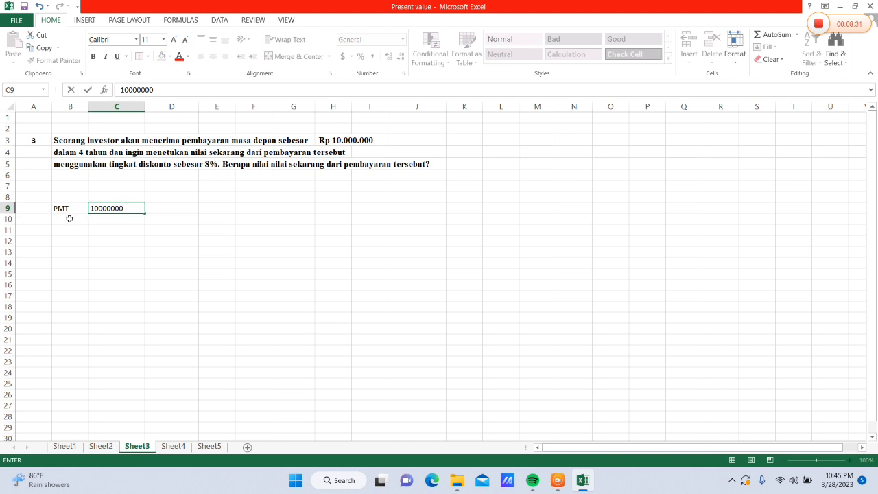
Enter the rate r as 8% in row 10 and the period count n as 4 in row 11, with labels in column B
click(68, 218)
text(r)
key(Tab)
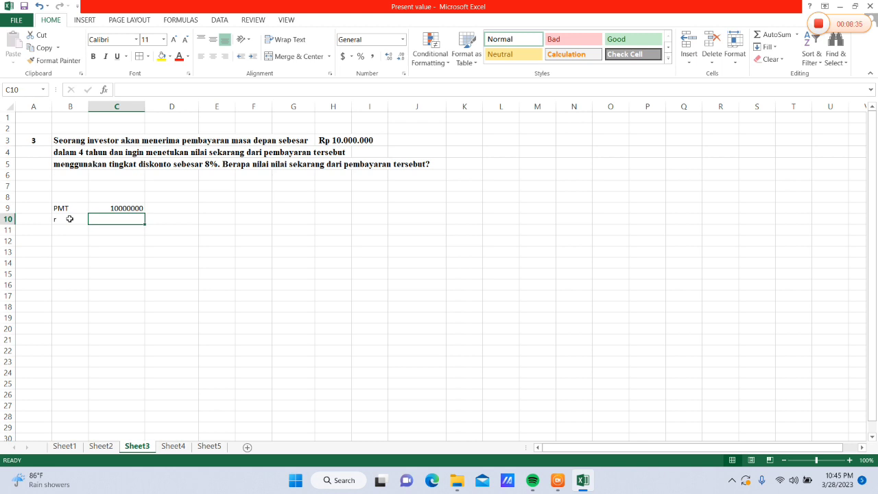
text(8%)
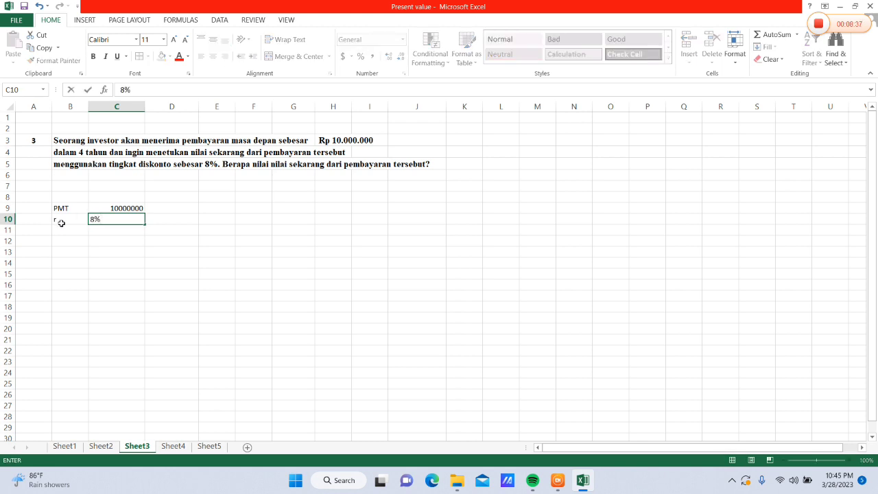
click(61, 228)
text(n)
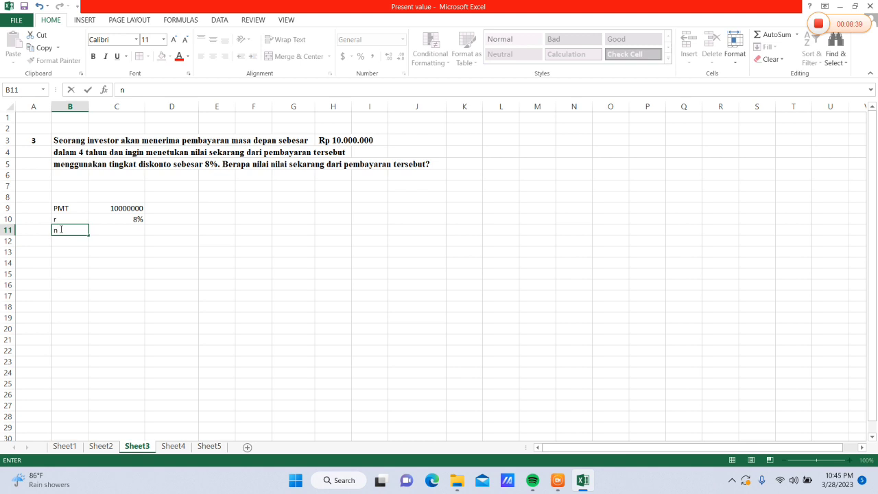
key(Tab)
text(4)
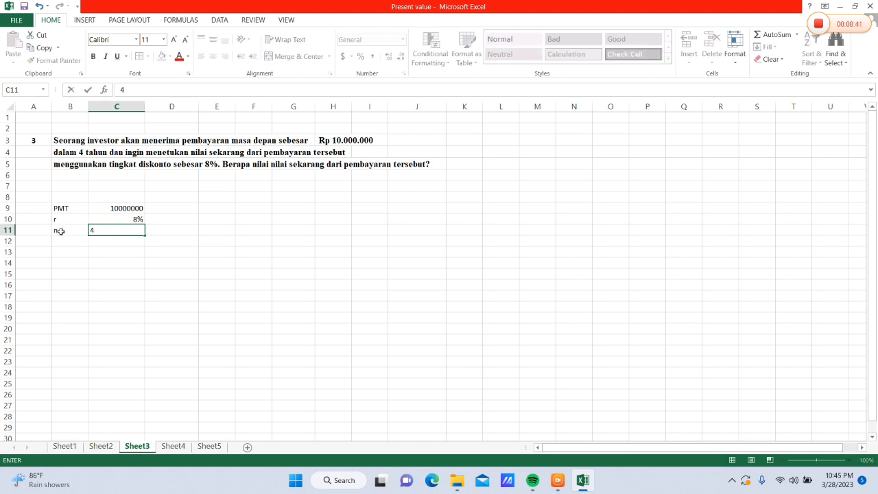
Enter the label Present Value? in B12 and widen column B to fit it
click(62, 239)
text(P)
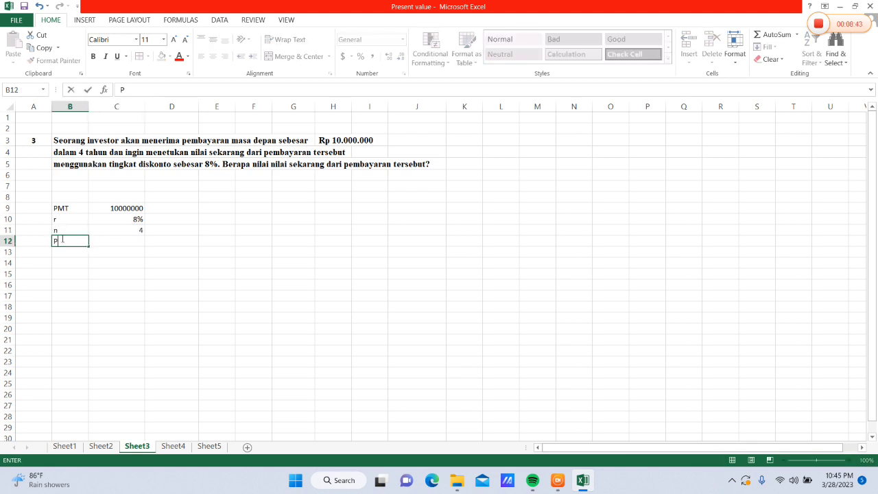
text(resent Va)
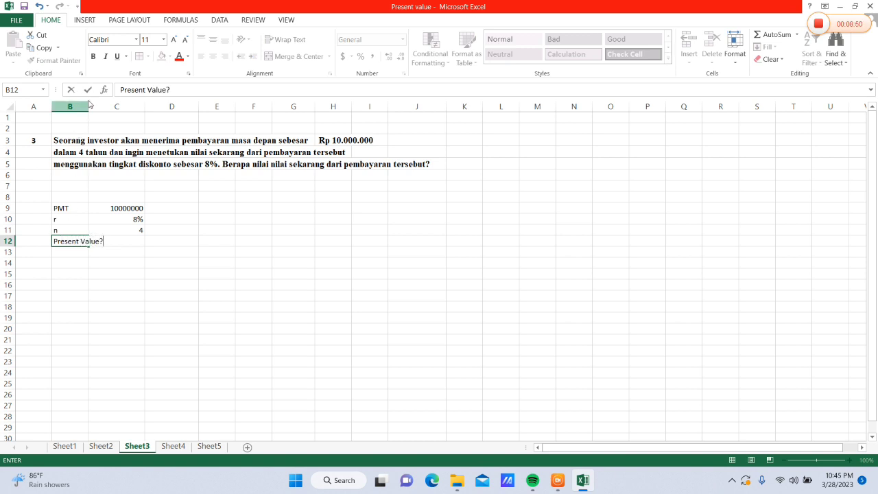
text(lue?)
click(80, 128)
drag(88, 111, 116, 113)
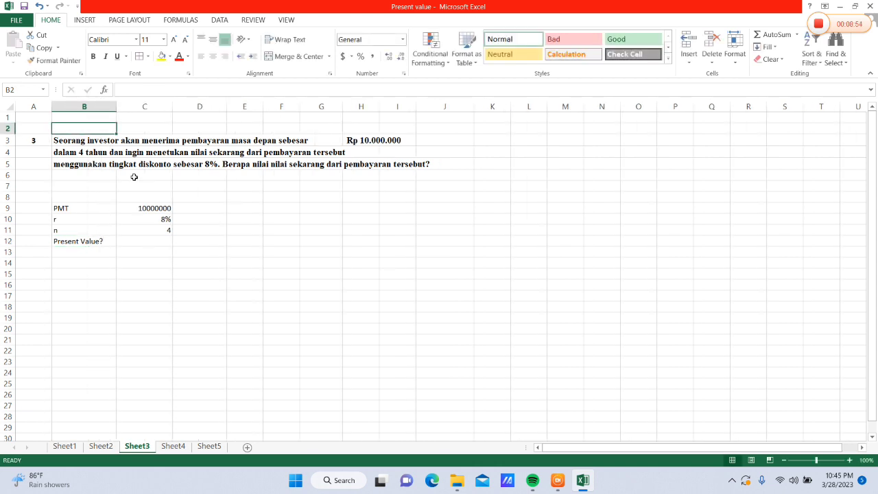
Calculate the present value in C12 with =PV(C10,C11,-C9)
click(140, 240)
text(=)
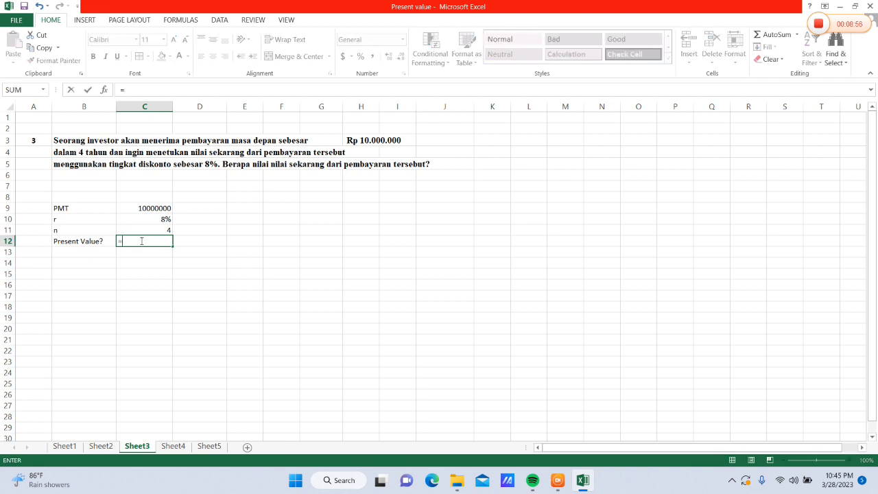
text(PV()
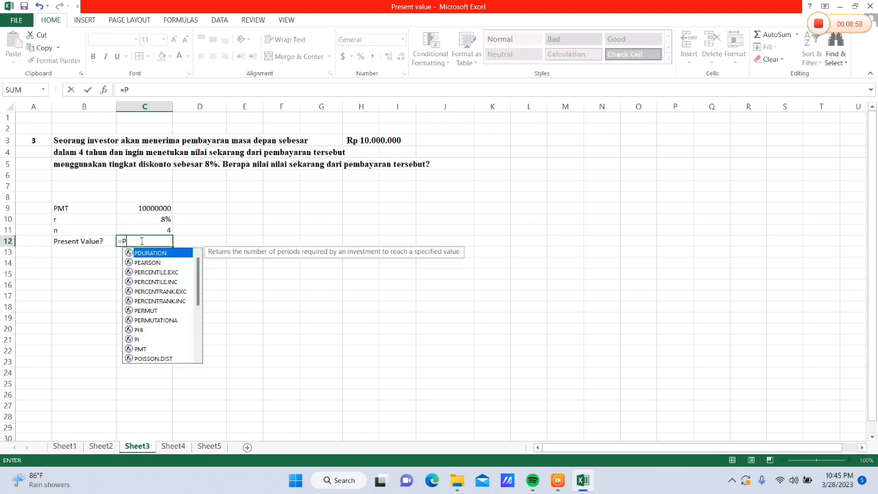
click(149, 224)
text(,)
click(148, 227)
text(,)
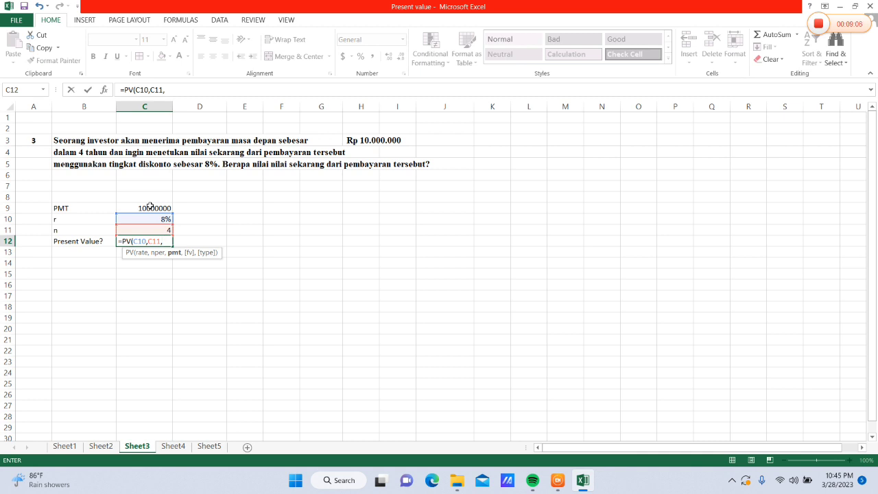
text(-)
click(151, 210)
text())
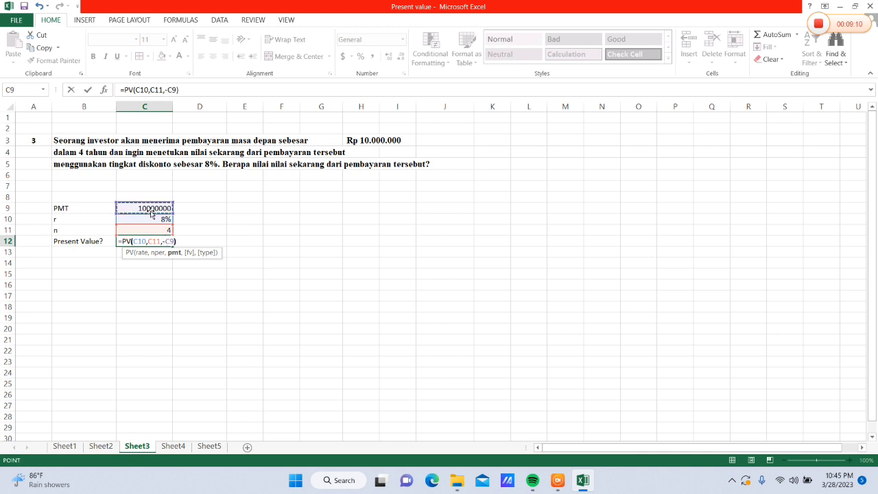
key(Return)
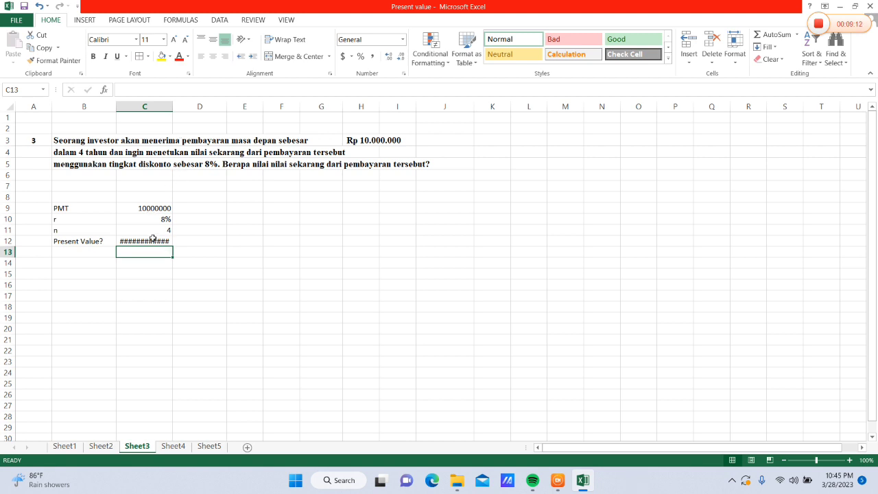
Widen column C to fit the result in C12 and switch that cell from currency to comma style
click(152, 238)
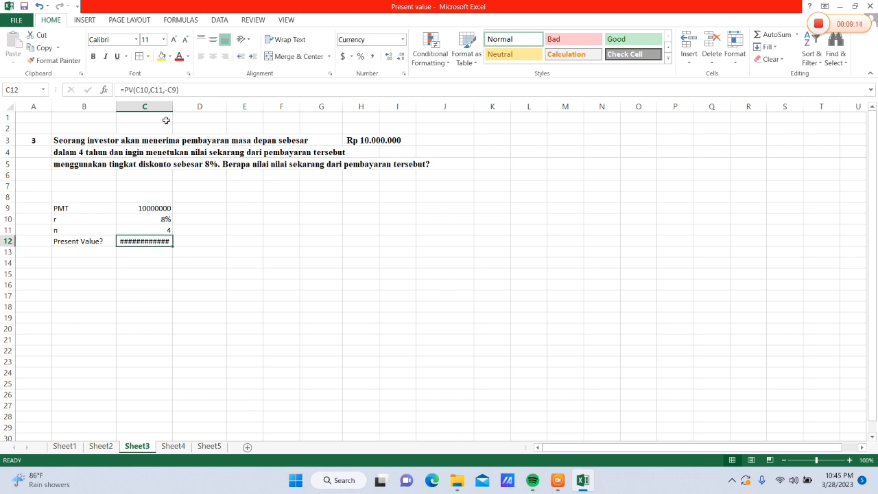
drag(172, 107, 179, 112)
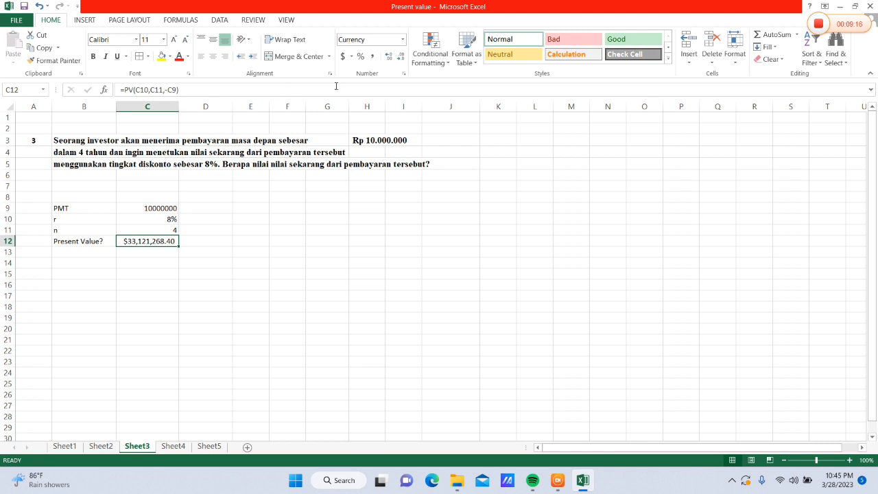
click(402, 41)
click(372, 59)
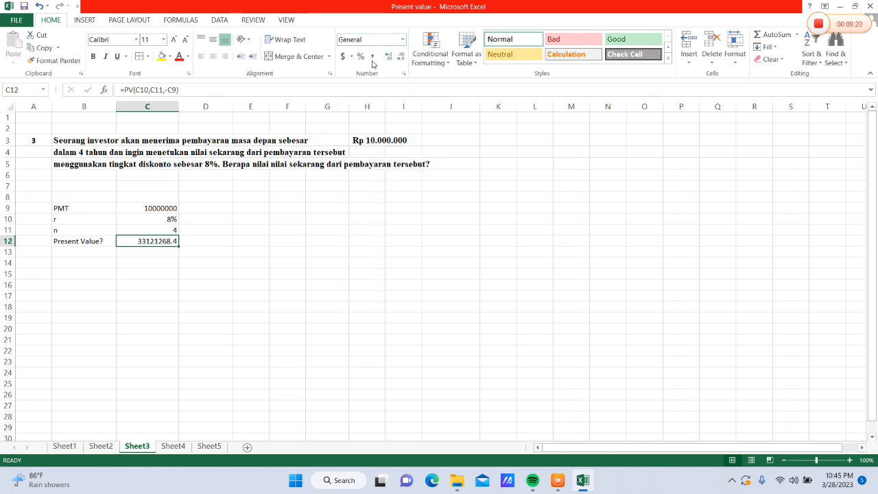
click(371, 56)
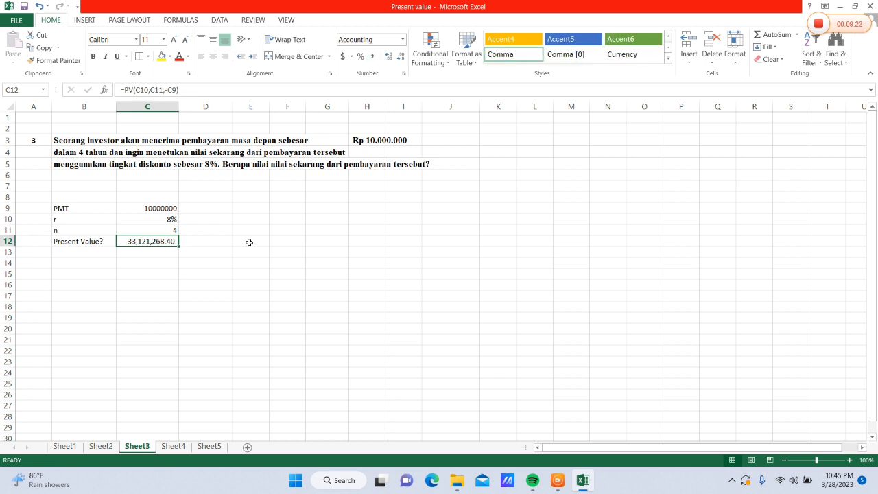
Enter the header Tahun in F9 and fill F10:F13 with the year series 1 to 4
click(288, 209)
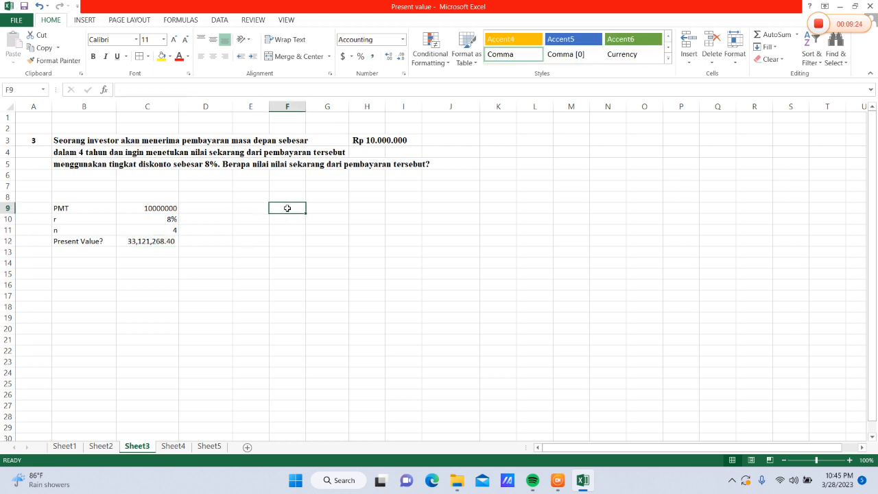
text(TAH)
key(BackSpace)
key(BackSpace)
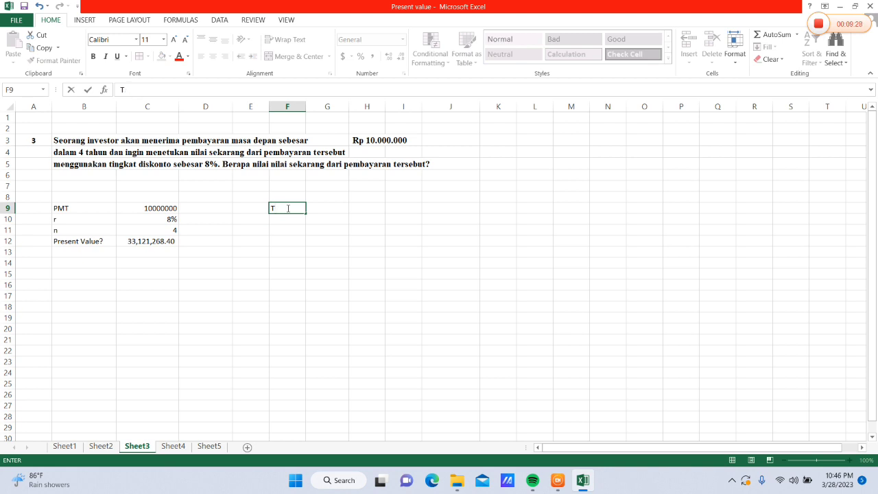
text(ahun)
key(Return)
text(1)
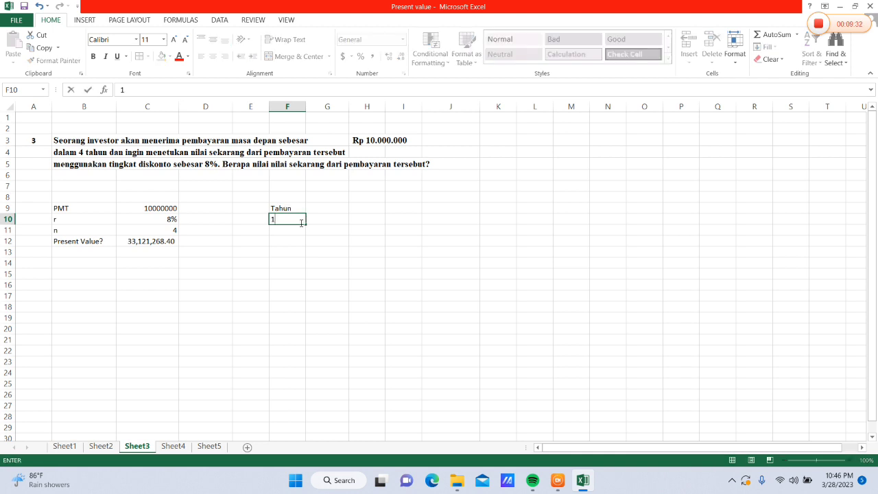
drag(303, 225, 309, 261)
click(313, 266)
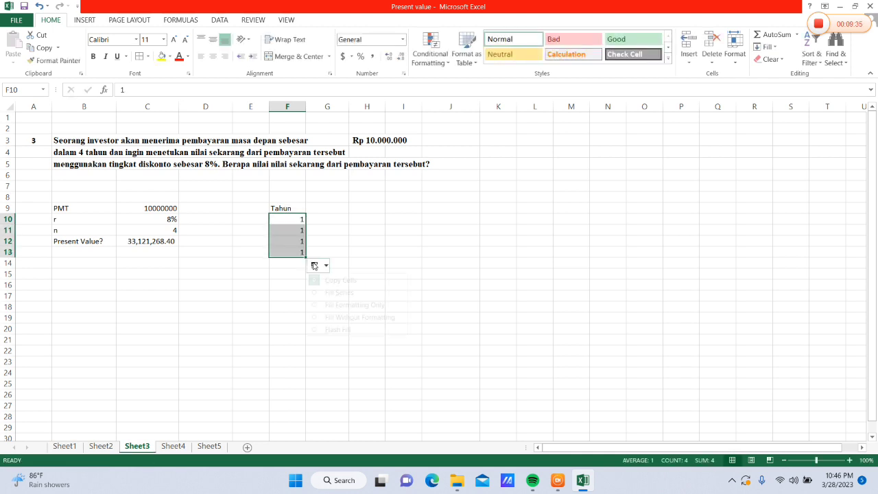
click(335, 294)
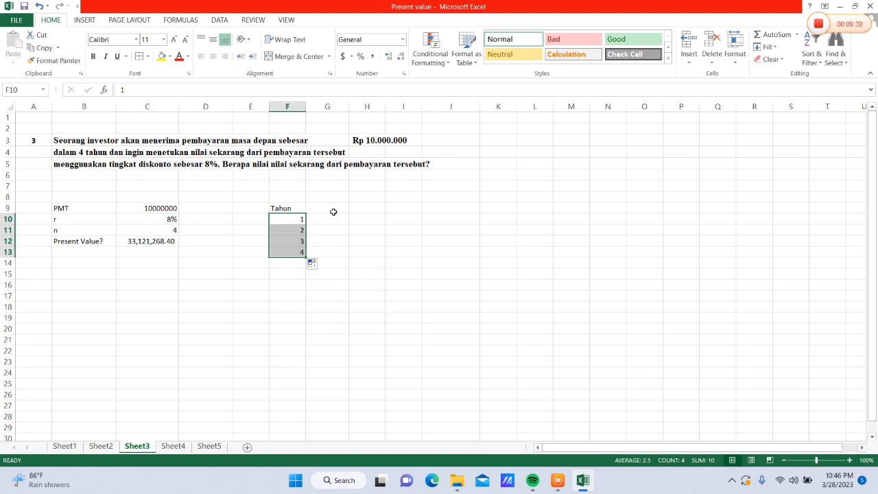
Enter the header Cash Flow in G9 and fill G10:G13 with 10000000
click(333, 211)
text(Cash Flow)
key(Return)
text(1)
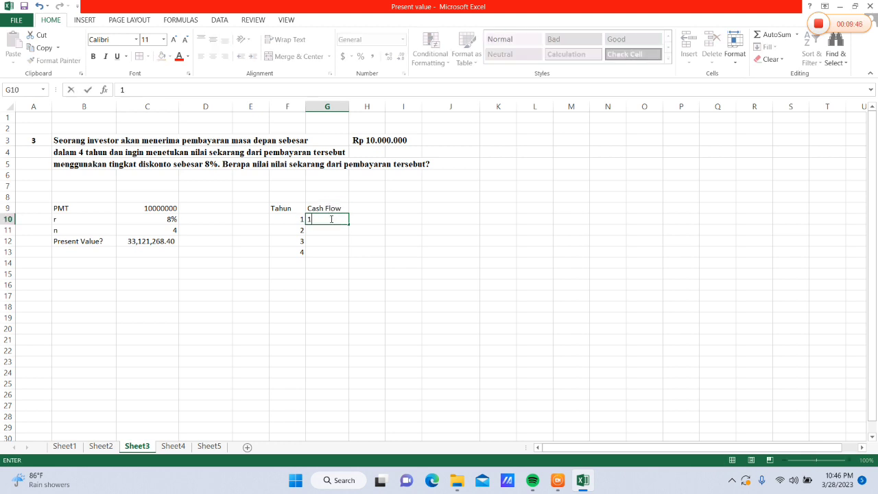
text(0000000)
drag(348, 224, 353, 261)
Enter the header Diskonto in H9 and fill H10:H13 with 8%
click(371, 213)
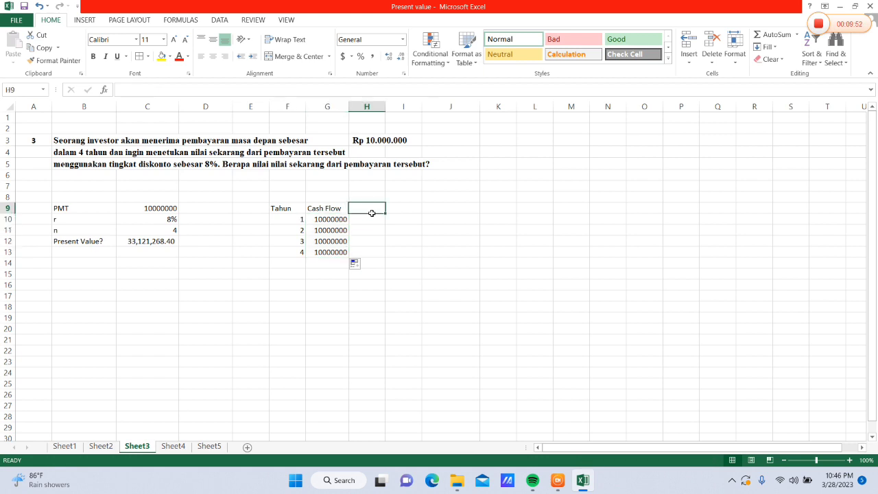
text(Diskon)
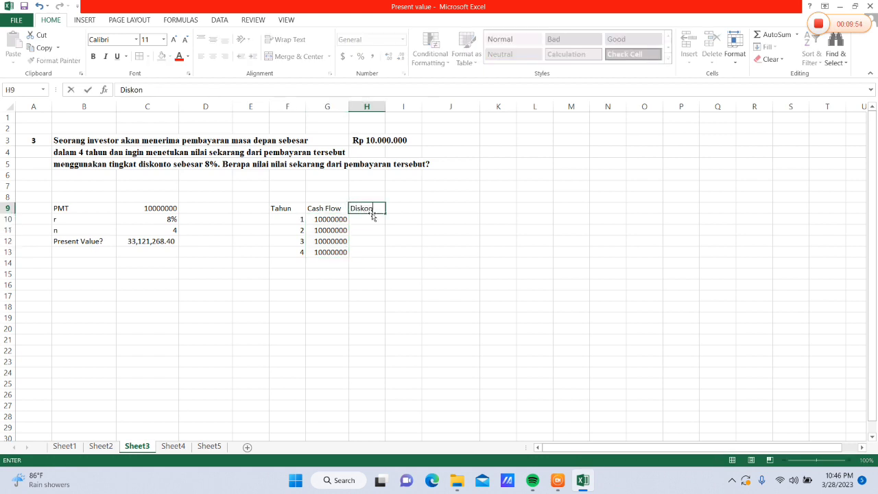
text(to)
key(Return)
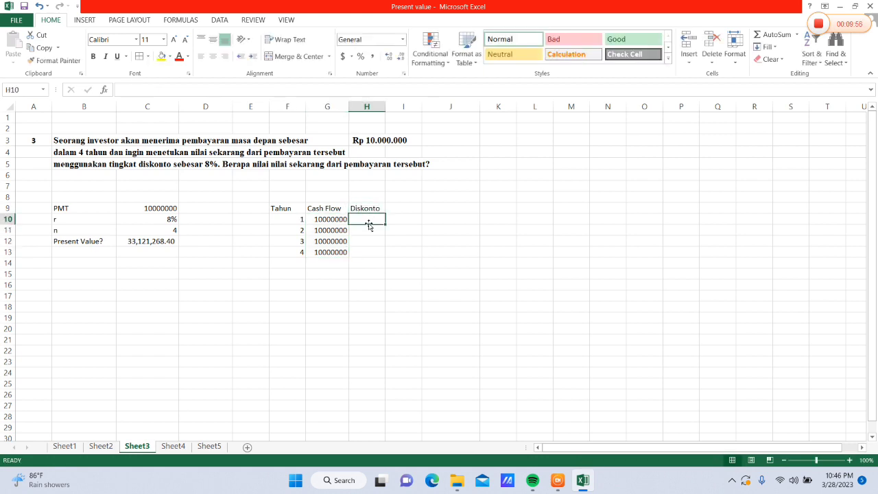
text(8%)
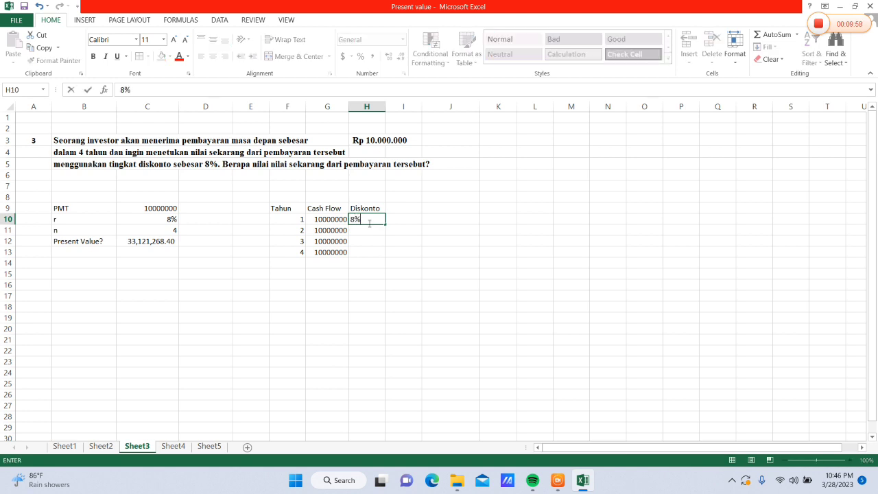
drag(385, 224, 386, 256)
Enter the header Present Value in I9 and widen column I to fit it
click(409, 210)
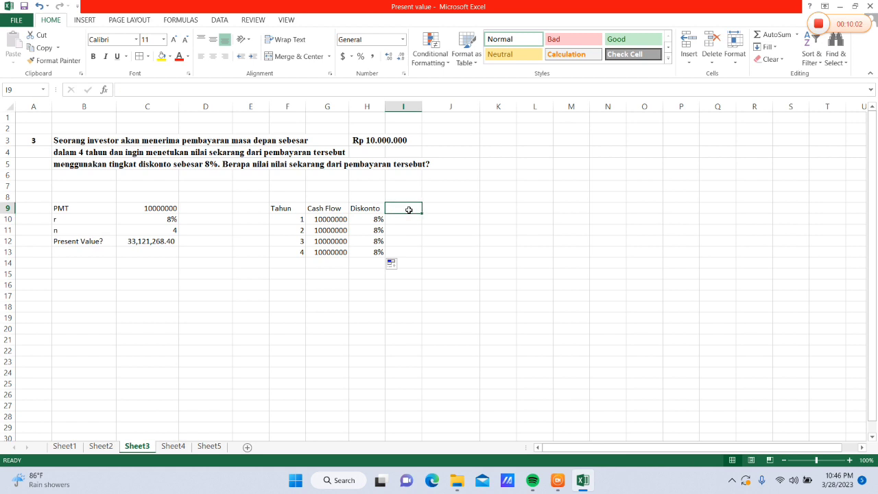
text(Pre)
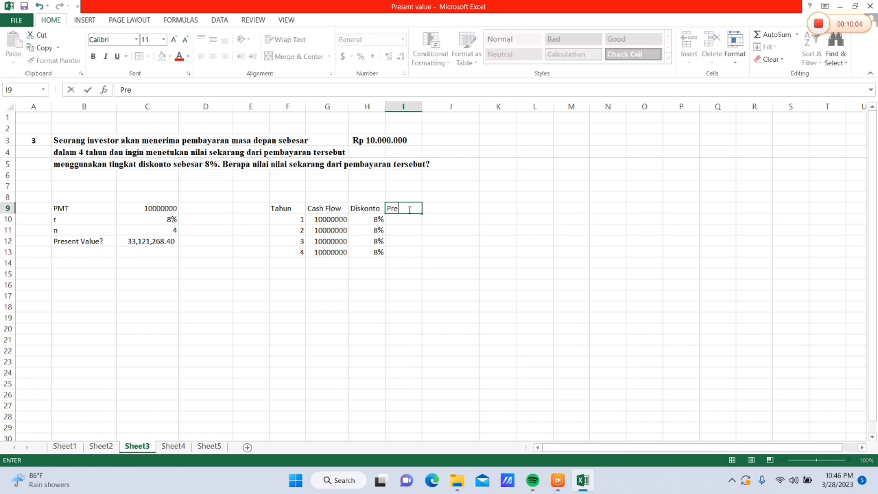
text(sent Value)
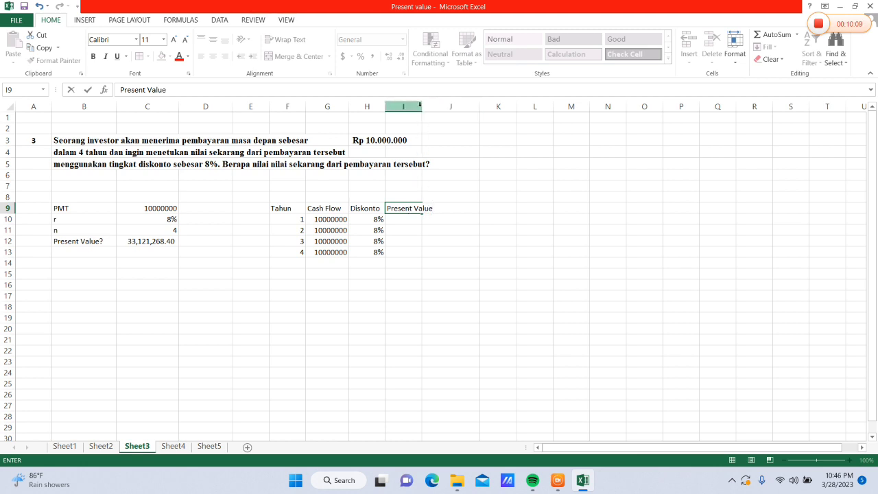
click(417, 106)
drag(420, 106, 435, 117)
Calculate the first year's present value in I10 with =PV(H10,F10,,-G10)
click(410, 219)
text(=PV()
click(380, 219)
text(,)
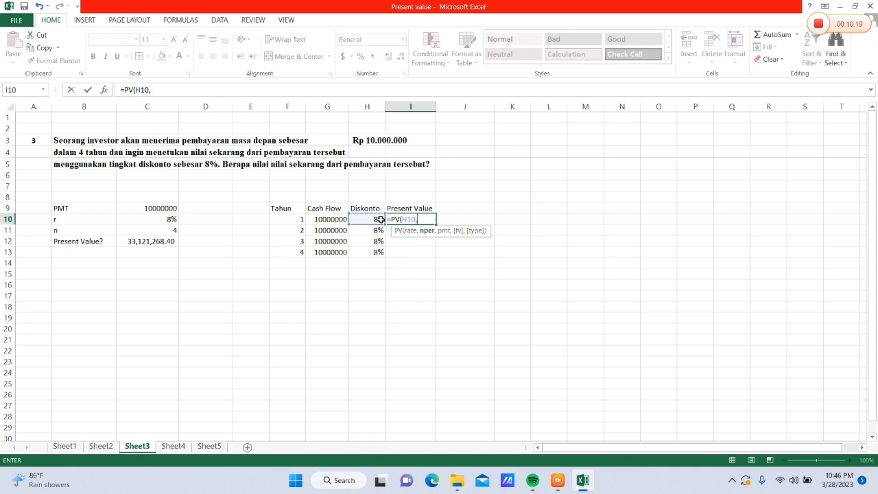
click(294, 218)
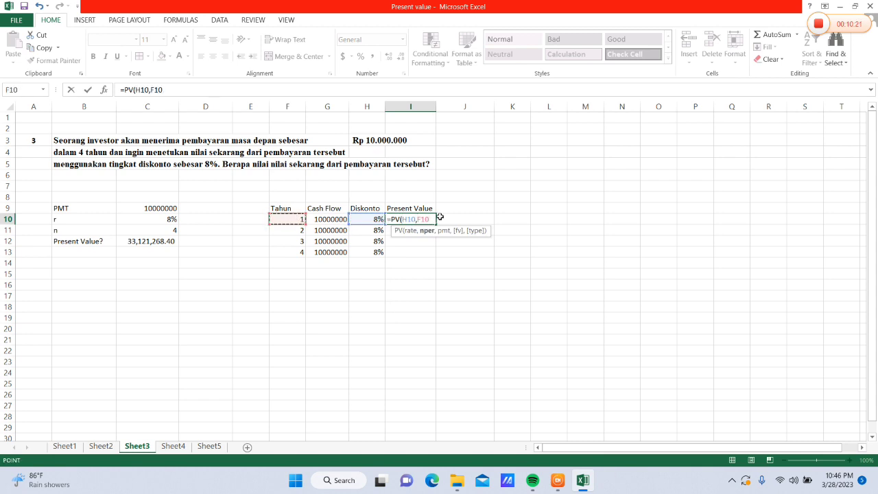
text(,,)
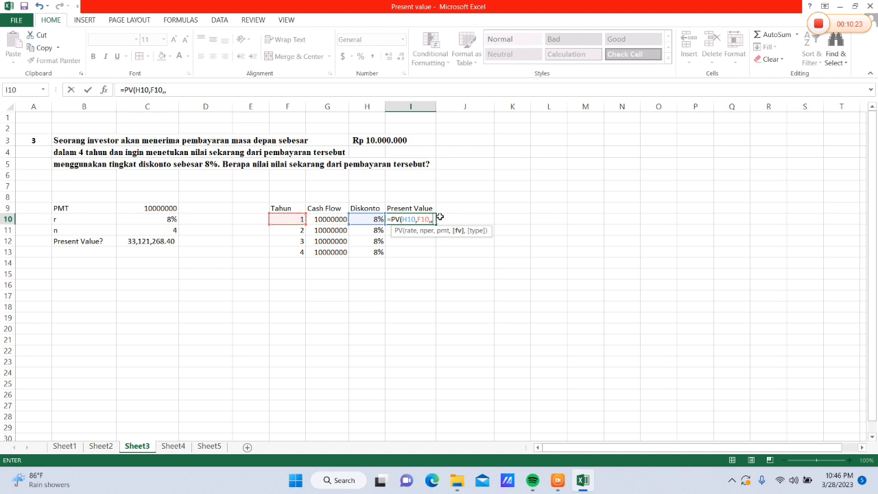
text(-)
click(334, 218)
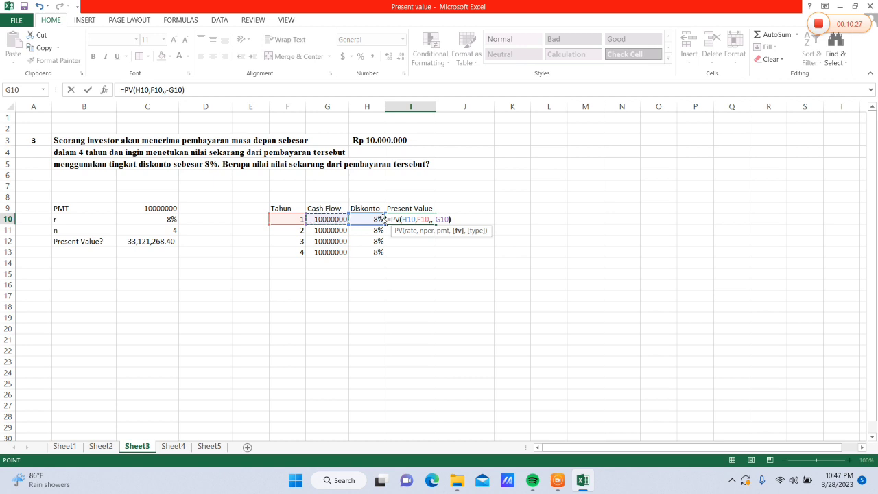
key(Return)
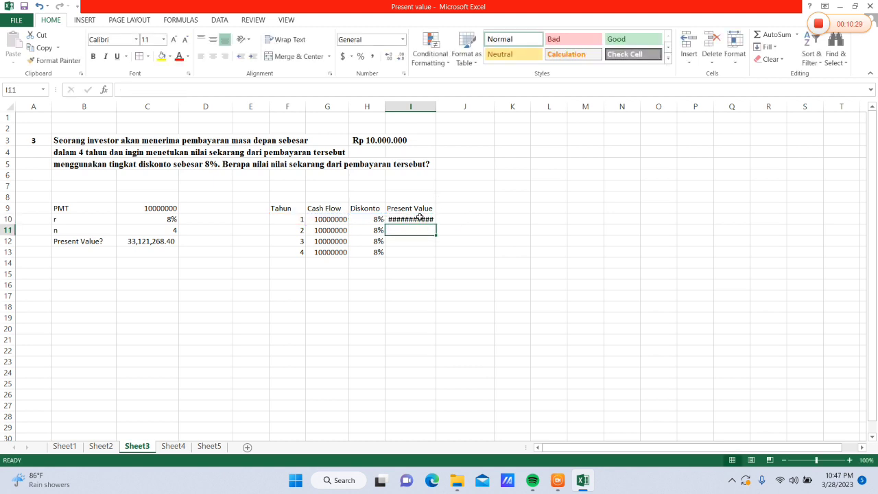
In a slightly wider column I, apply comma style to I10 and copy its formula down through I13
click(420, 218)
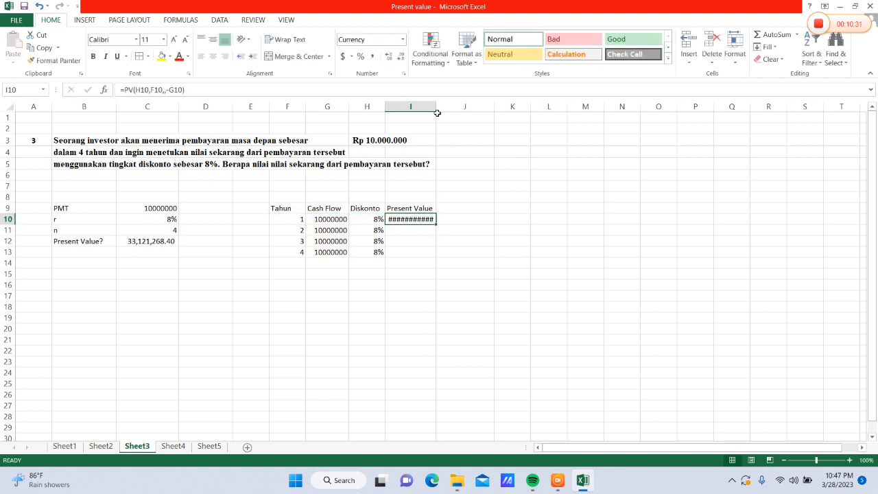
drag(435, 106, 441, 107)
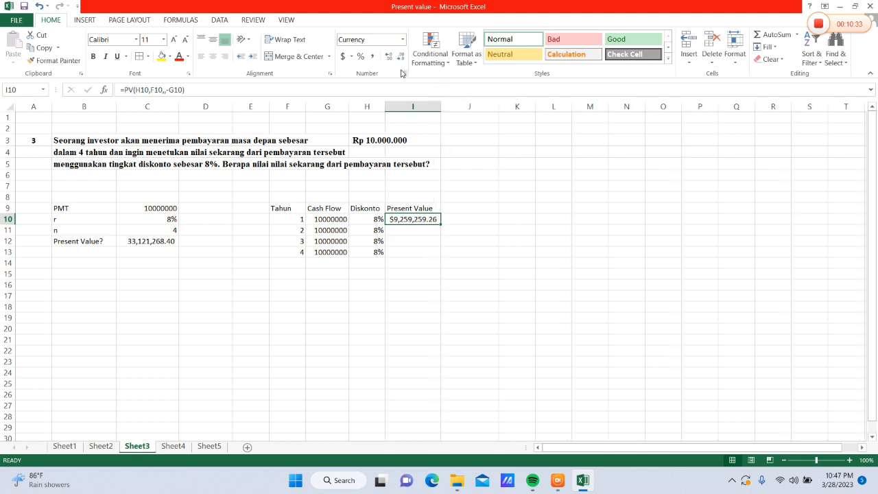
click(403, 39)
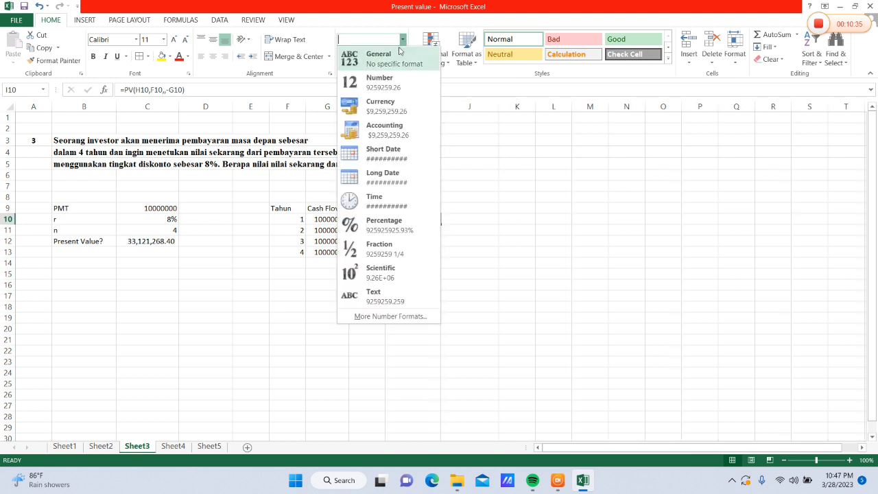
click(398, 55)
click(372, 57)
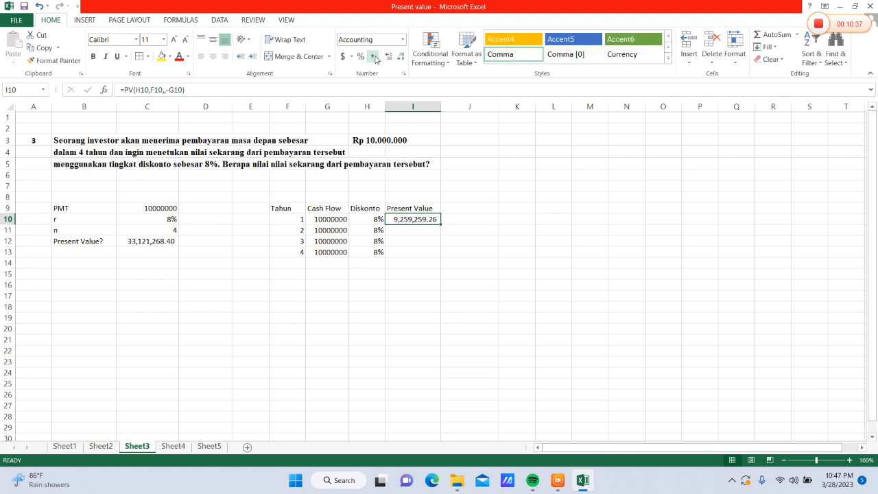
drag(440, 224, 438, 258)
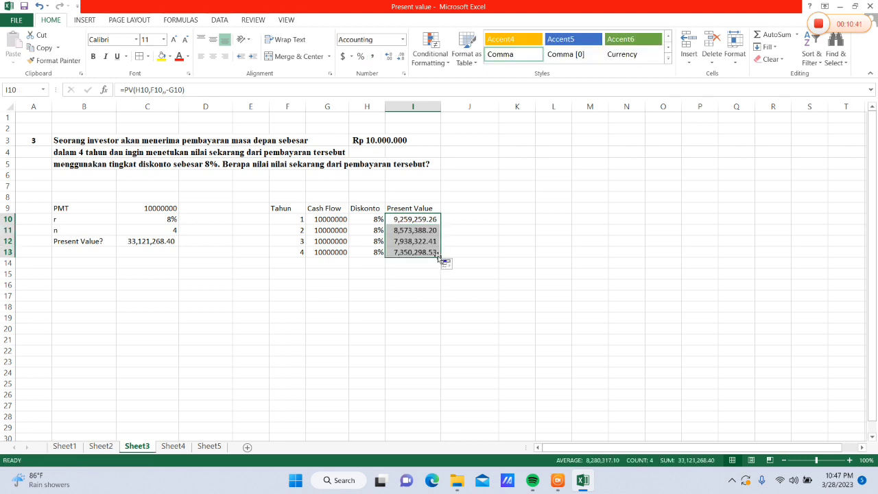
Total the yearly present values in I15 with =SUM(I10:I13)
click(509, 214)
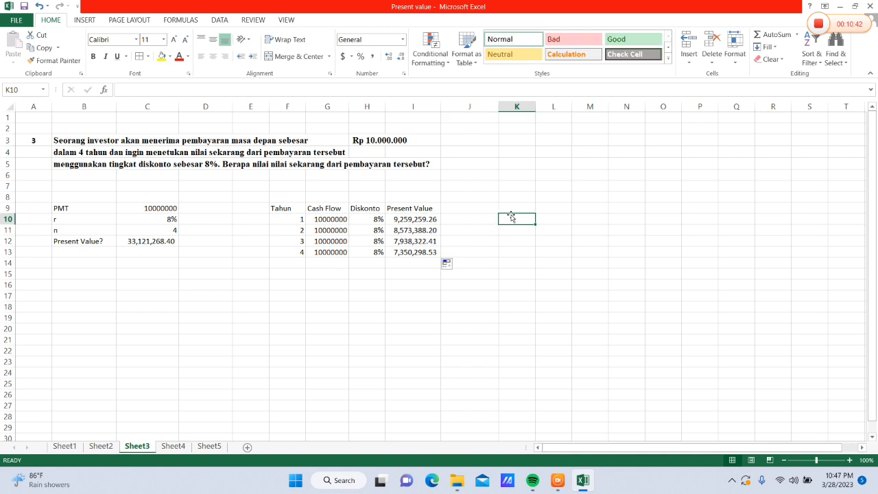
click(401, 275)
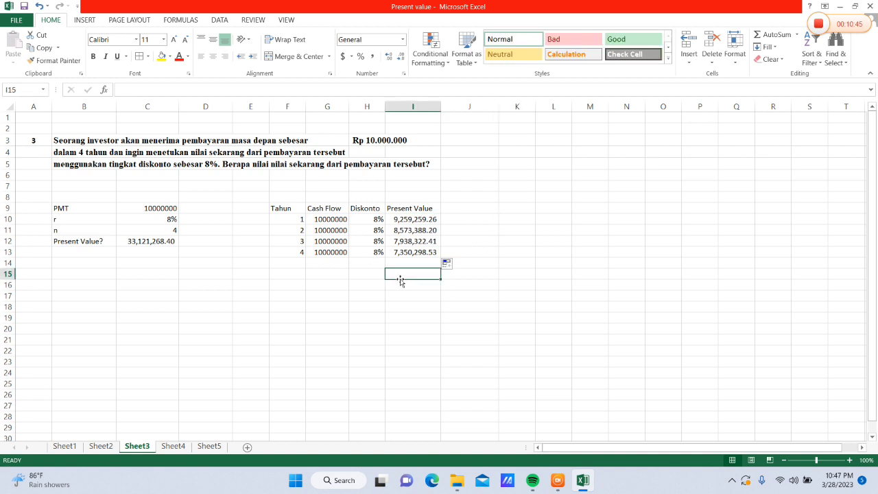
text(=S)
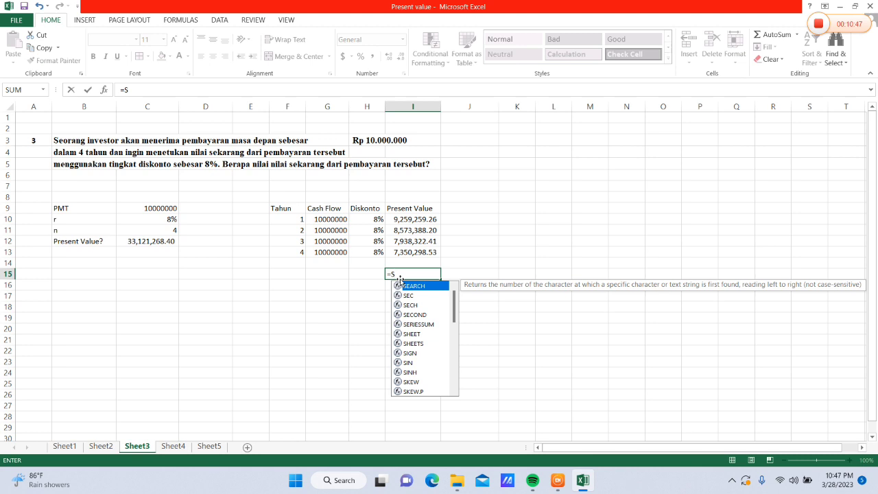
text(UM()
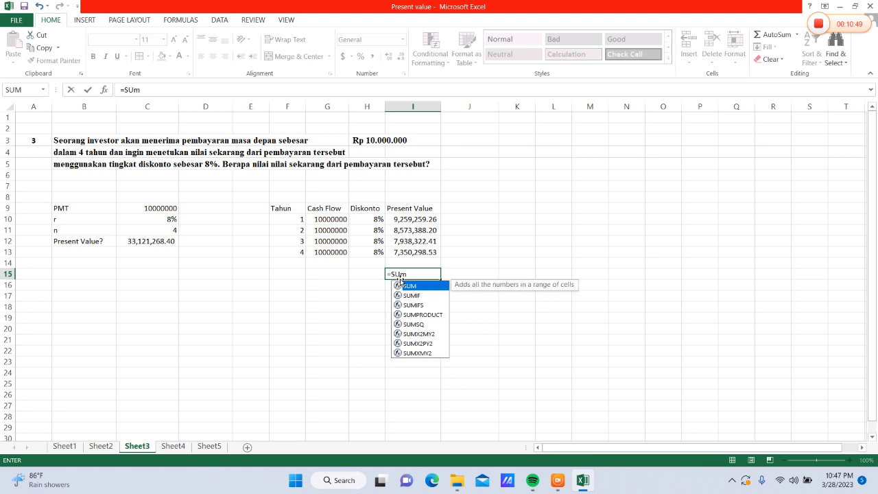
drag(395, 223, 405, 249)
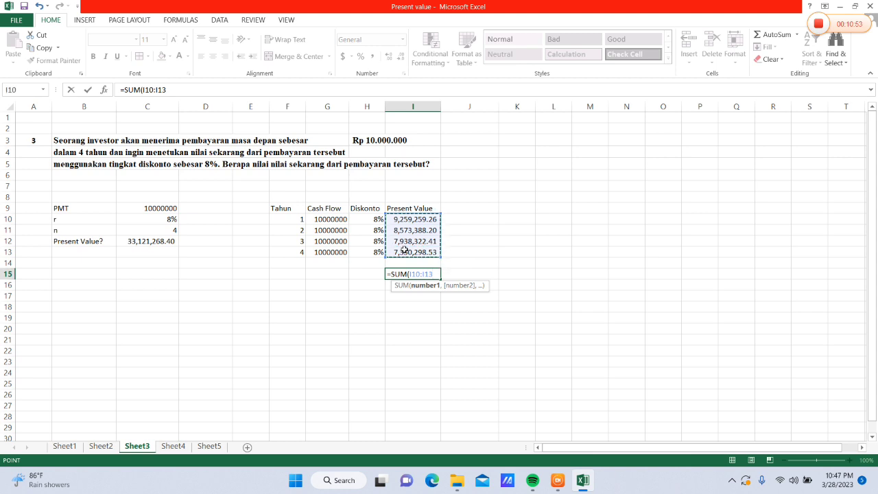
text())
key(Return)
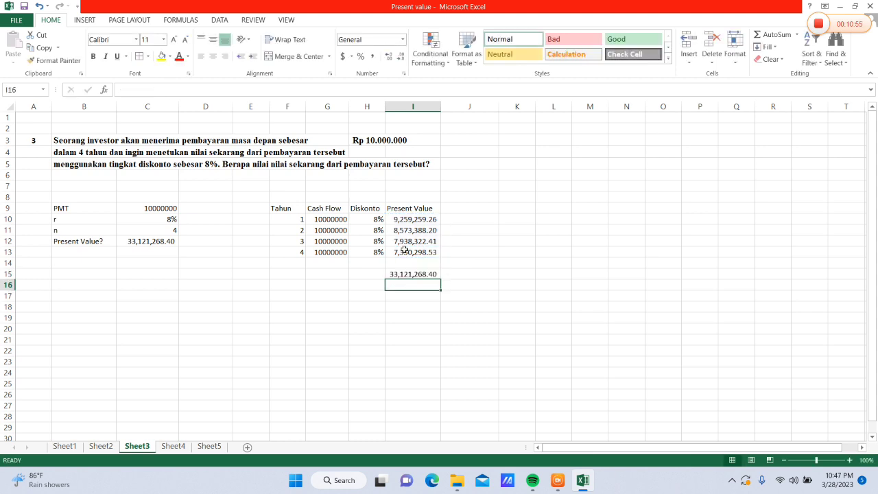
Total the yearly cash flows in G15 with =SUM(G10:G13)
click(333, 275)
text(=SI)
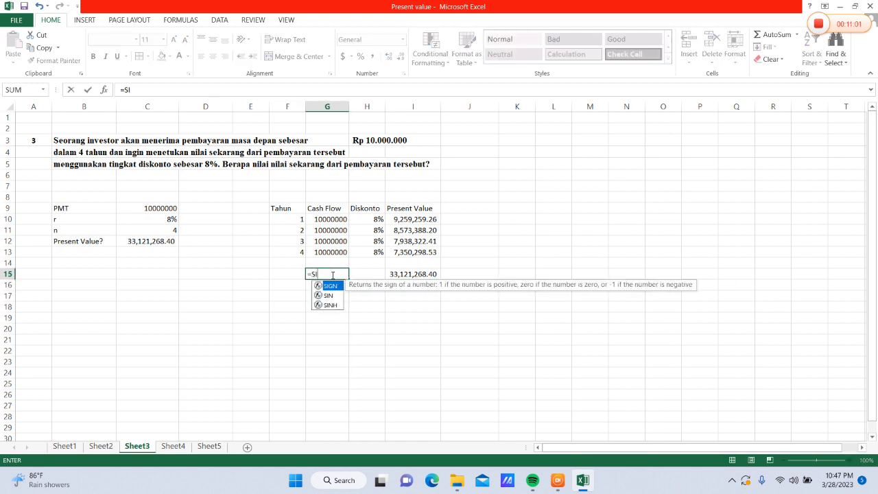
key(BackSpace)
text(UM()
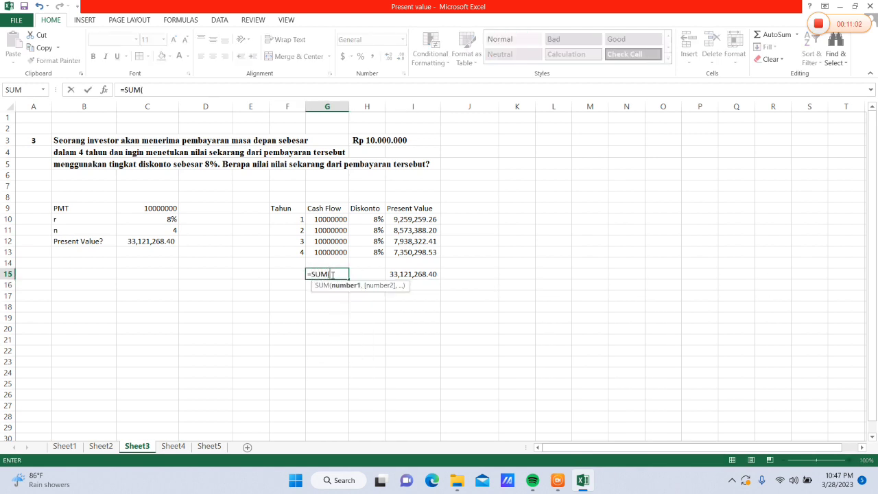
drag(320, 219, 331, 252)
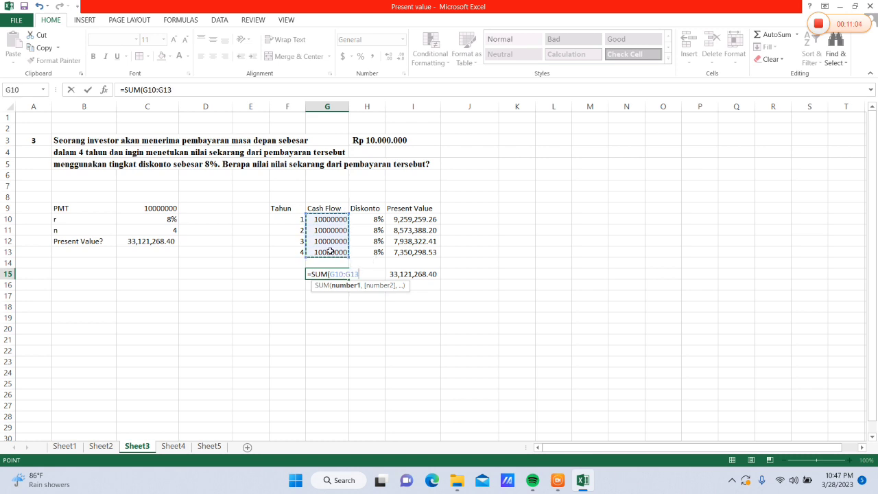
text())
key(Return)
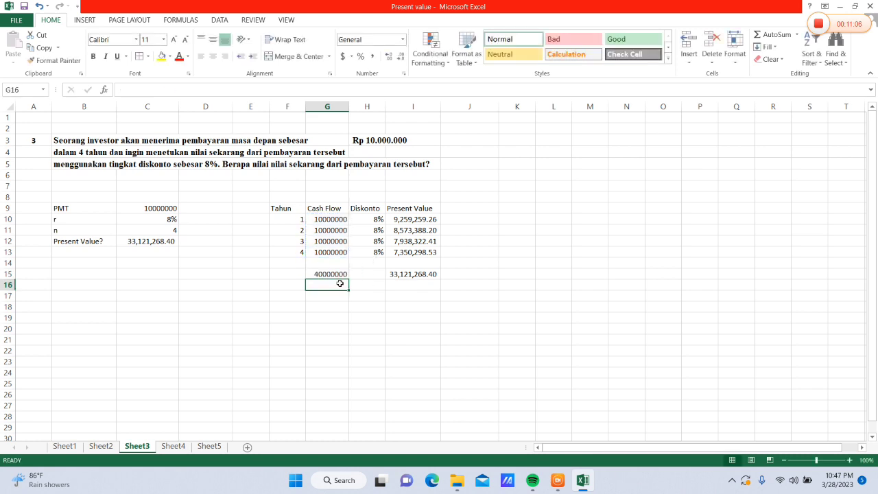
Apply comma style to the cash flow total in G15 and widen column G to fit it
click(334, 275)
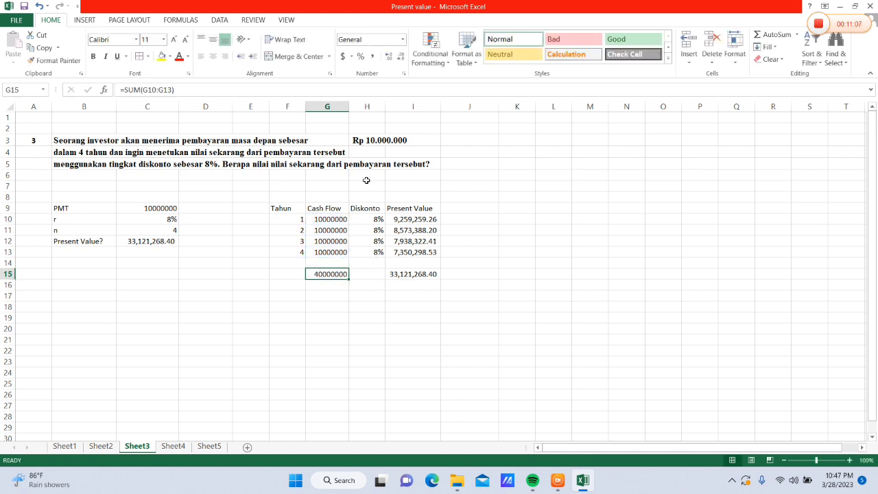
click(373, 56)
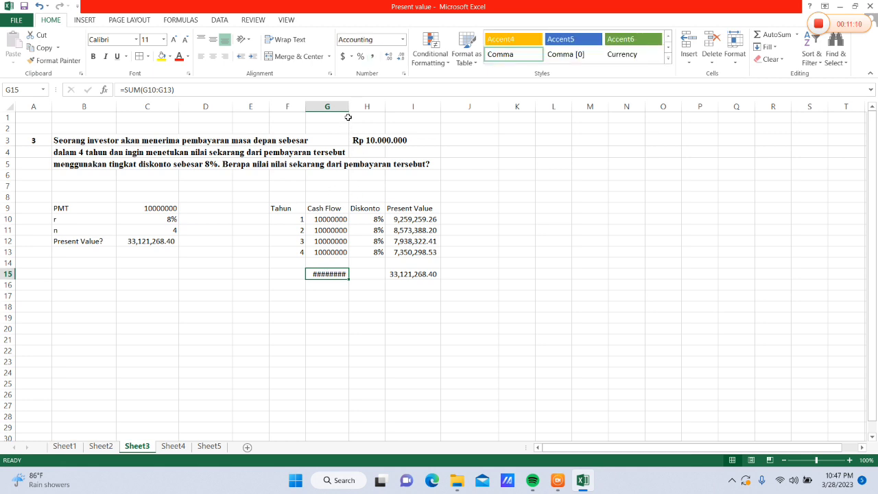
drag(348, 109, 363, 113)
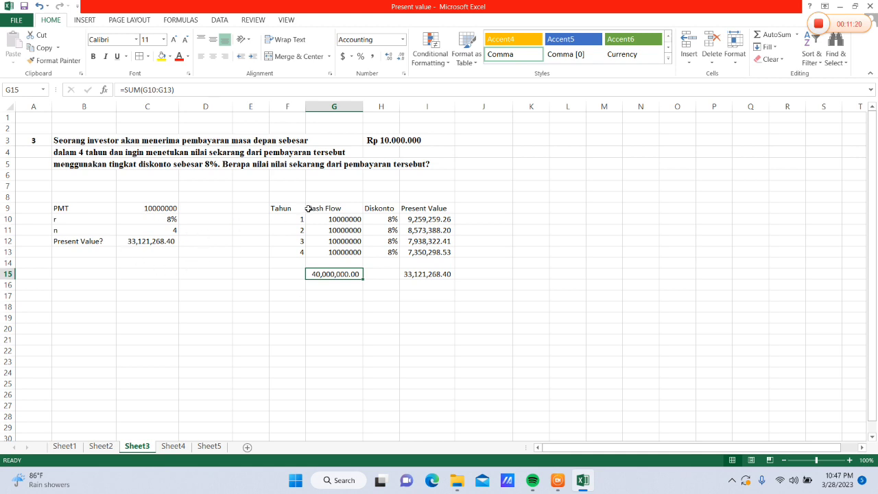
Center the contents of the table F9:I15 and give it outline and inside borders in a medium solid line
drag(299, 209, 442, 274)
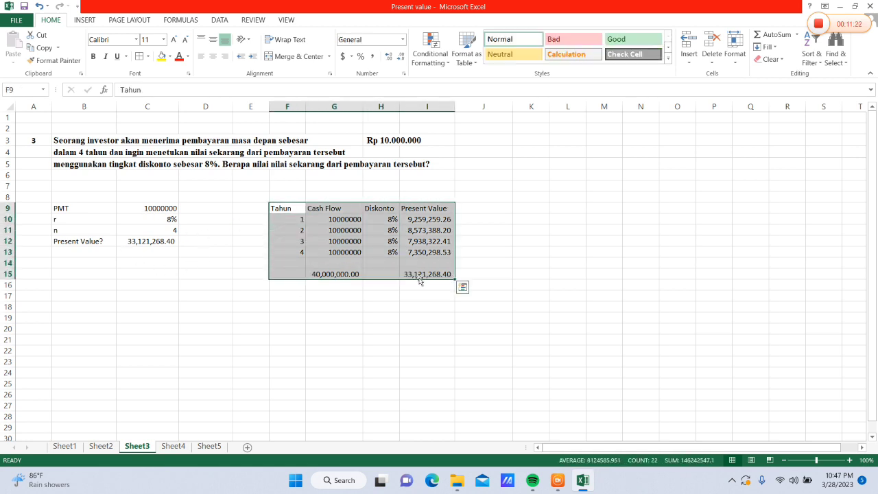
click(212, 57)
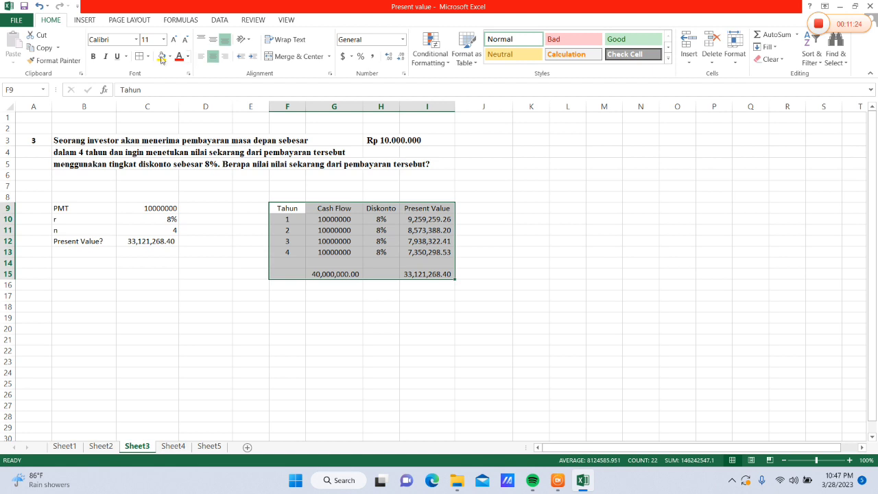
click(140, 57)
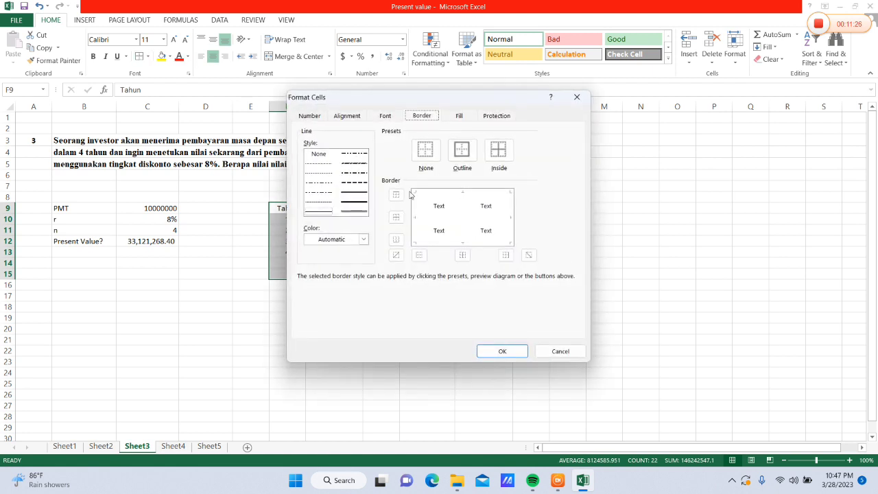
click(357, 198)
click(462, 149)
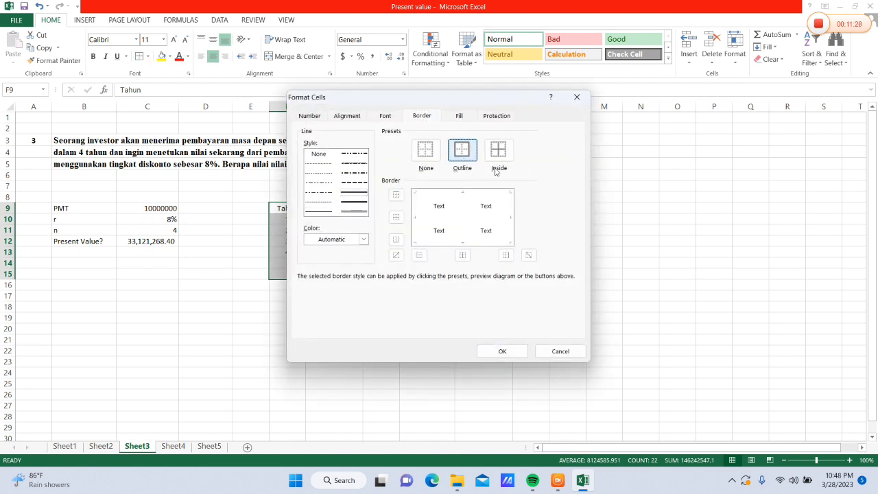
click(501, 151)
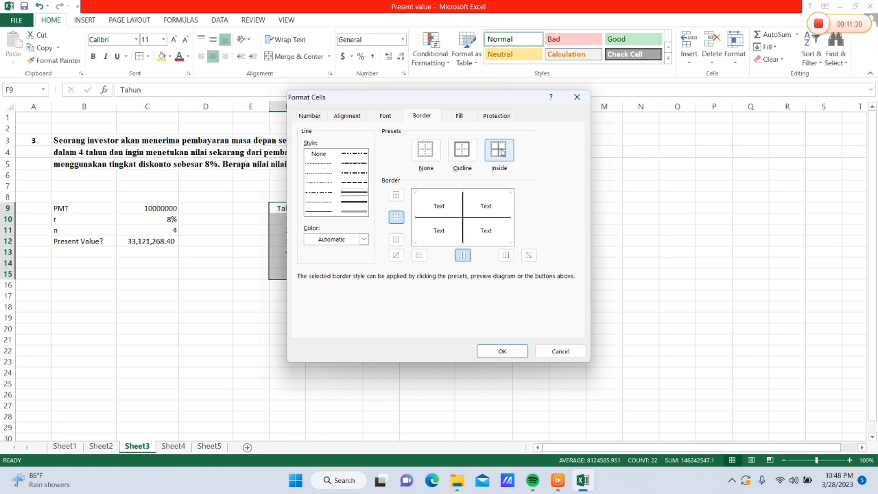
click(471, 157)
click(501, 351)
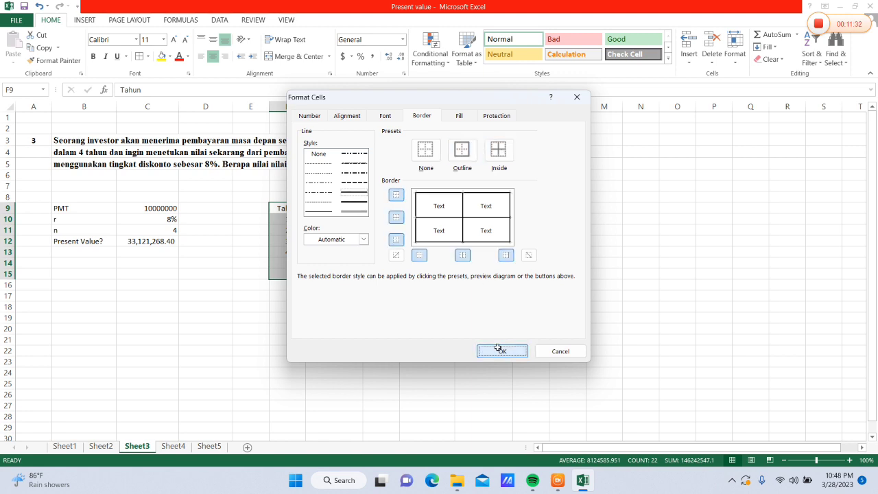
click(489, 251)
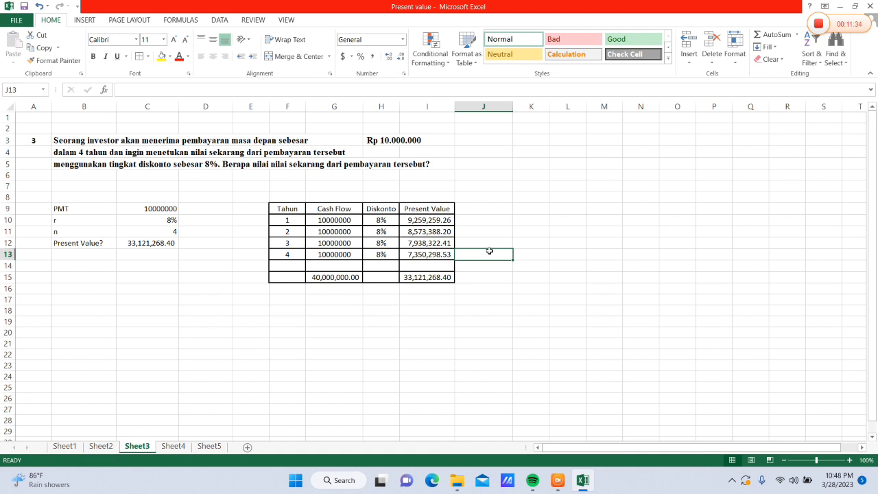
On Sheet4, enter the label PMT in B8 and the amount 30000000 in C8
click(176, 447)
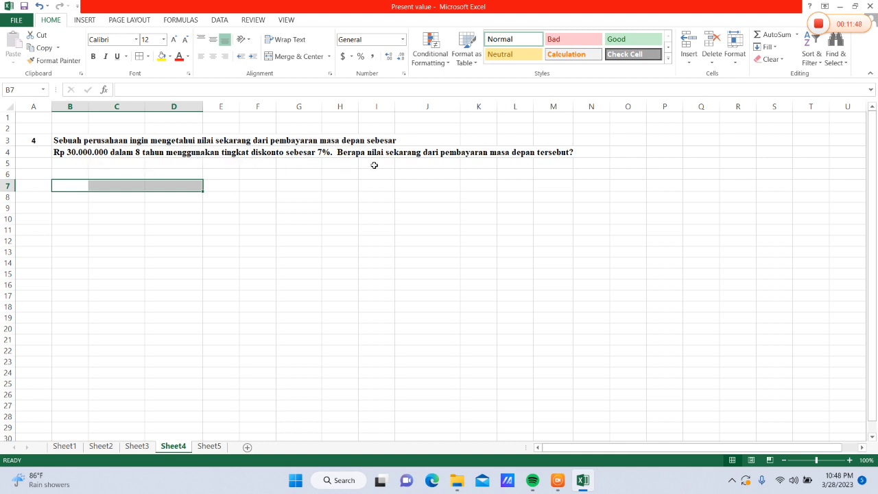
click(71, 195)
text(PMT)
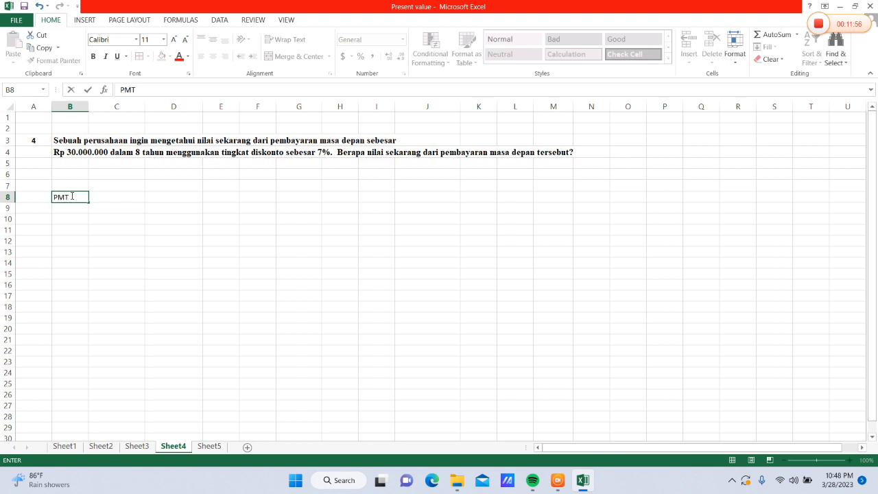
key(Tab)
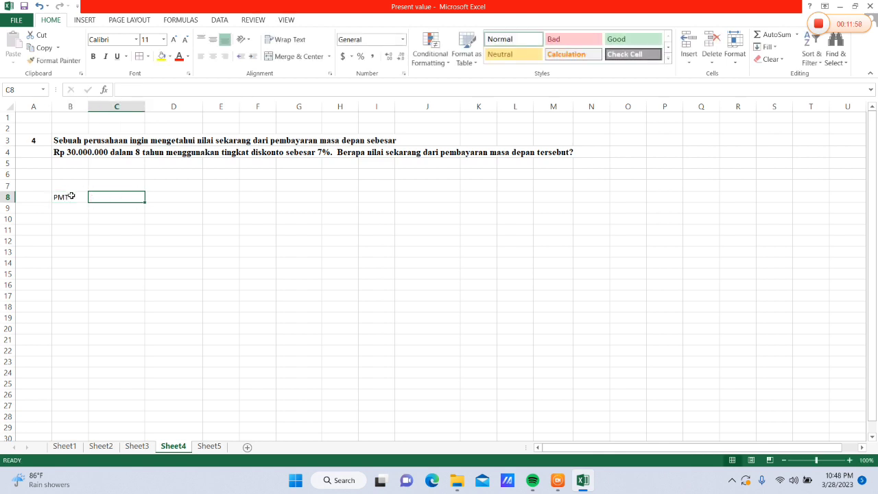
text(30000000)
key(Return)
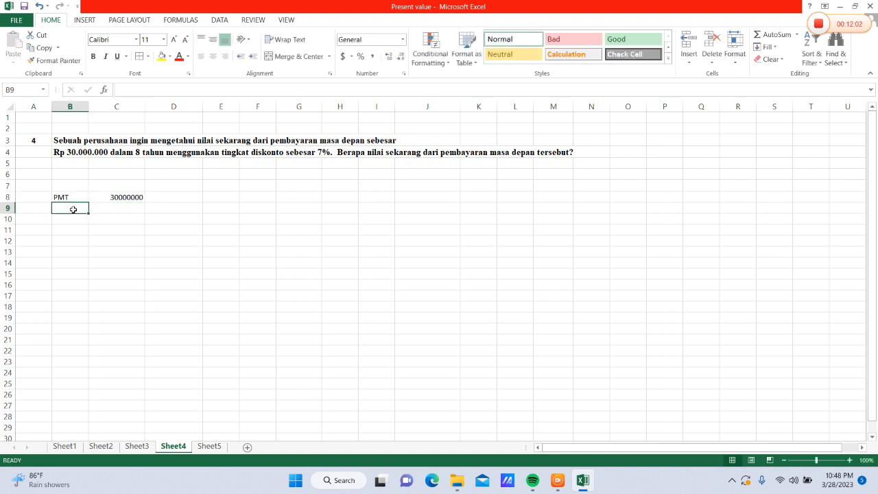
Enter r with 7% in B9:C9 and n with 8 in B10:C10
text(r)
key(Tab)
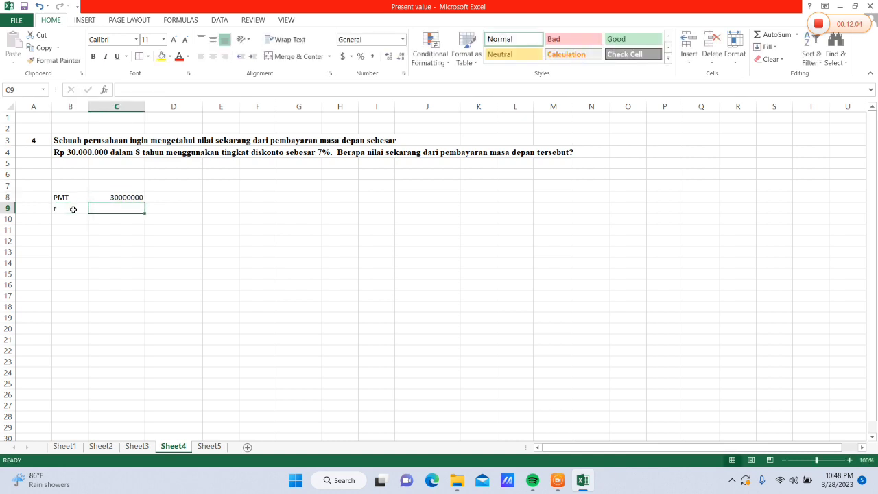
text(7%)
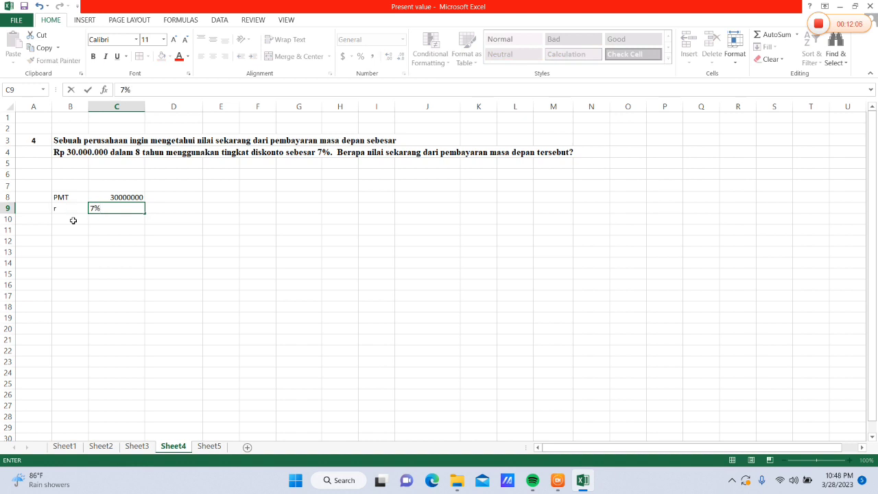
click(69, 216)
text(n)
key(Tab)
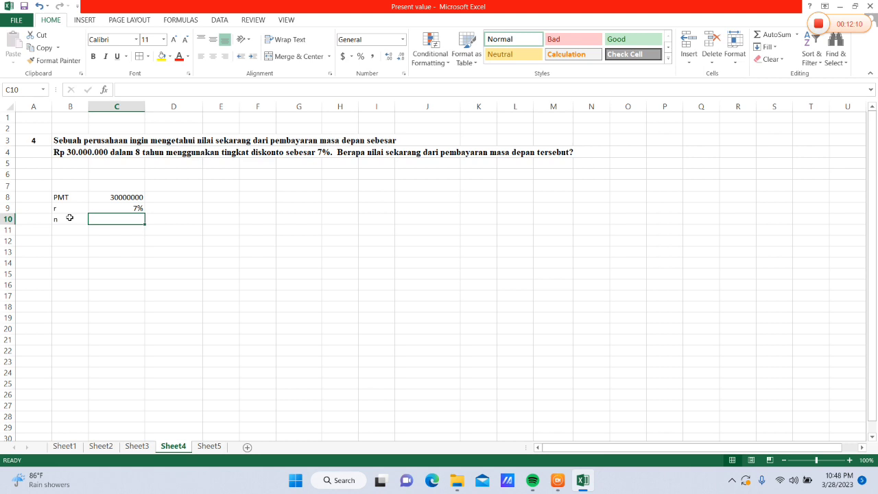
text(8)
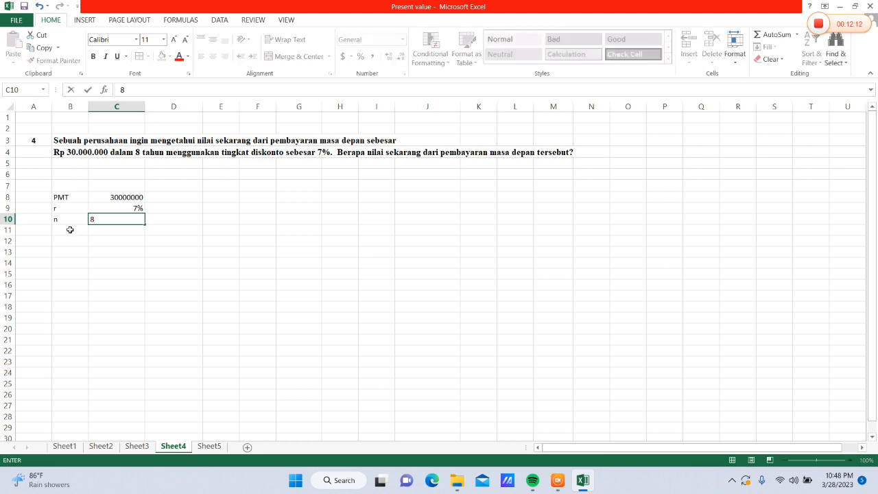
Enter the label Present Value? in B11 and widen column B to fit it
click(65, 234)
text(Prse)
key(BackSpace)
key(BackSpace)
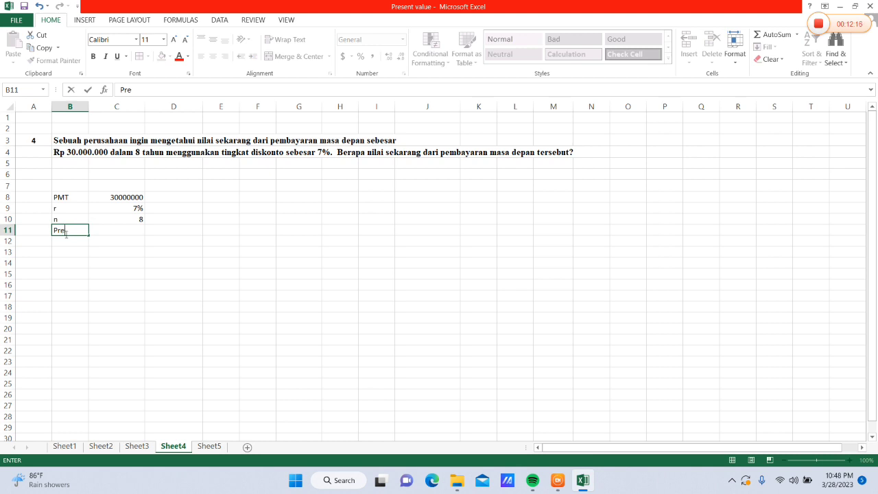
text(esent Value?)
click(87, 104)
drag(88, 104, 109, 108)
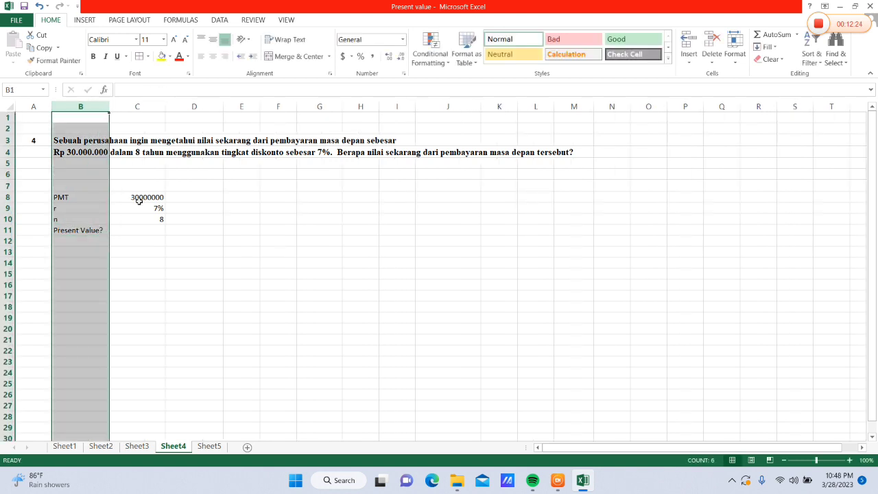
Calculate the present value in C11 with the formula =PV(C9,C10,-C8)
click(141, 226)
text(=)
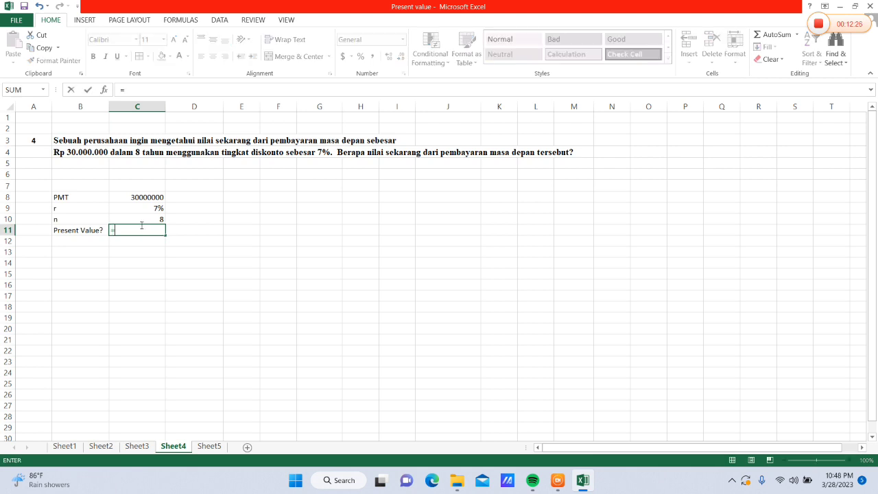
text(PV()
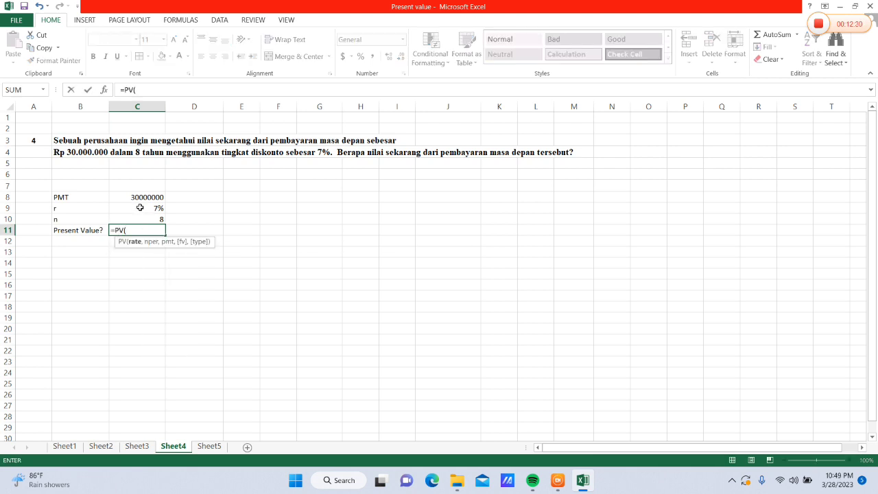
click(141, 207)
text(,)
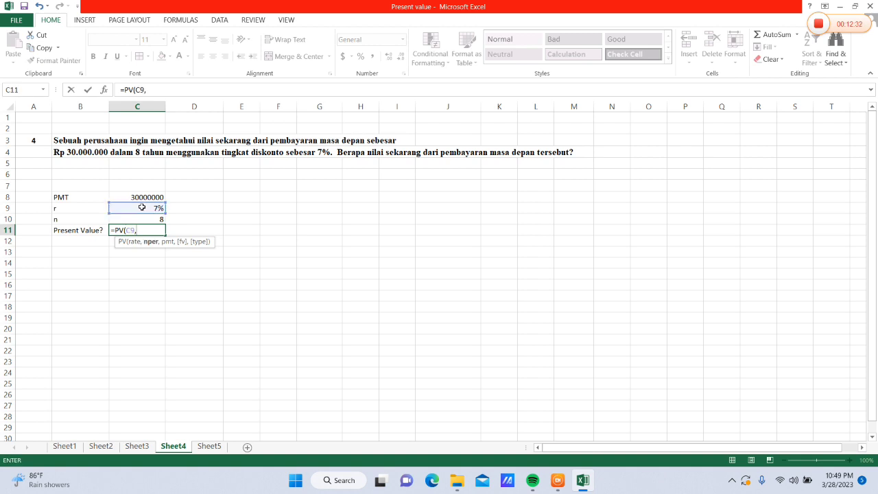
click(142, 219)
text(,)
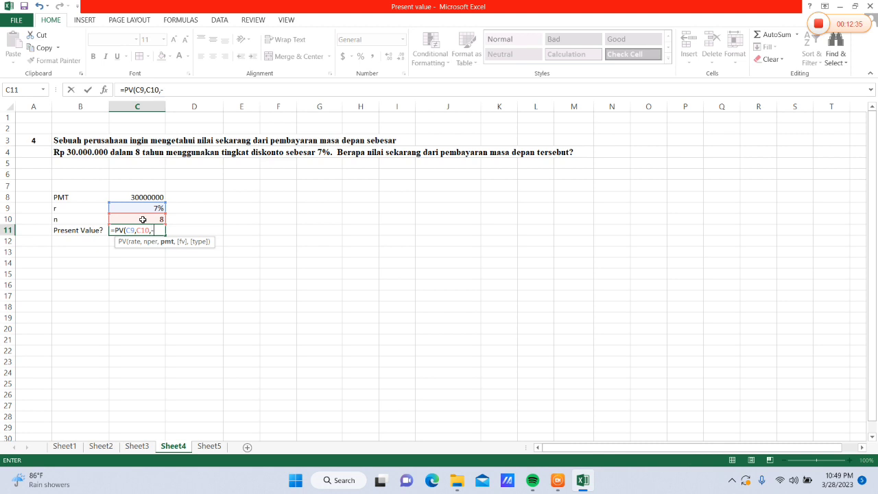
text(-)
click(141, 198)
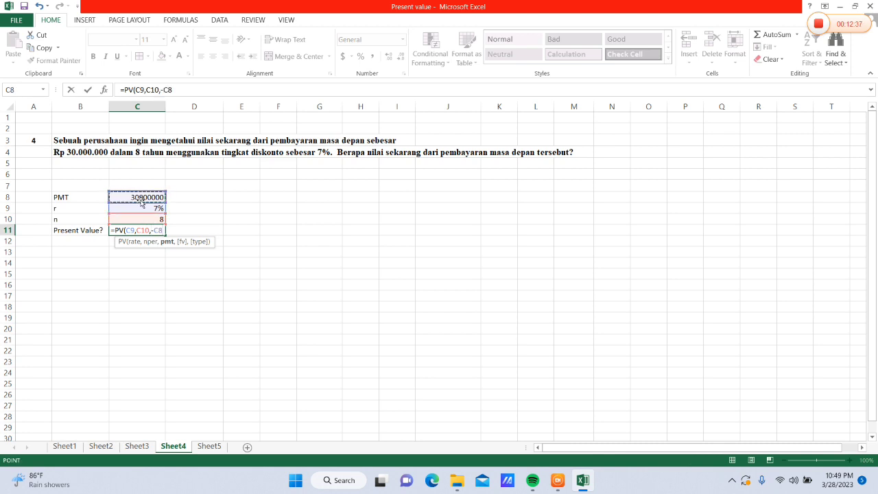
text())
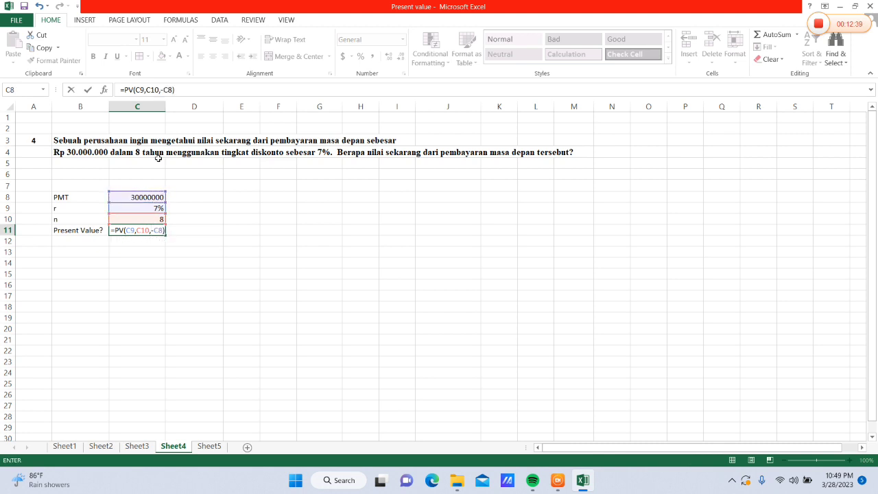
key(Return)
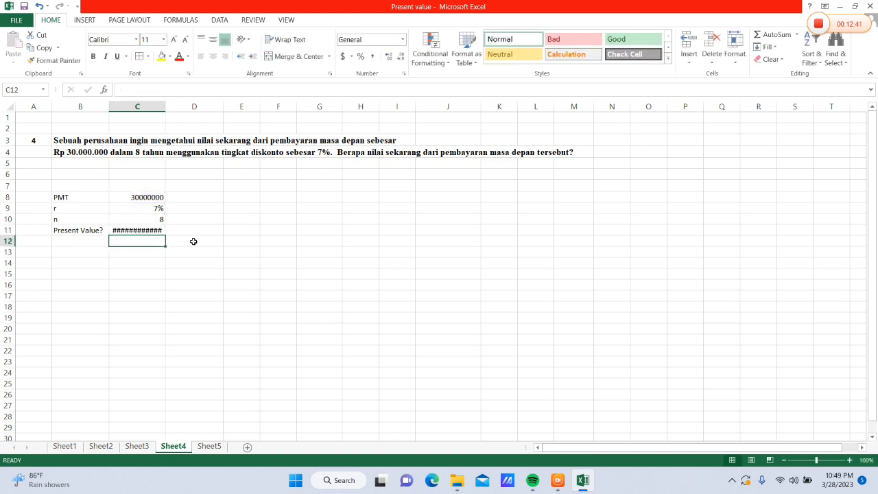
Widen column C to fit the result and give C11 the comma number format without a currency symbol
click(155, 230)
drag(166, 105, 176, 108)
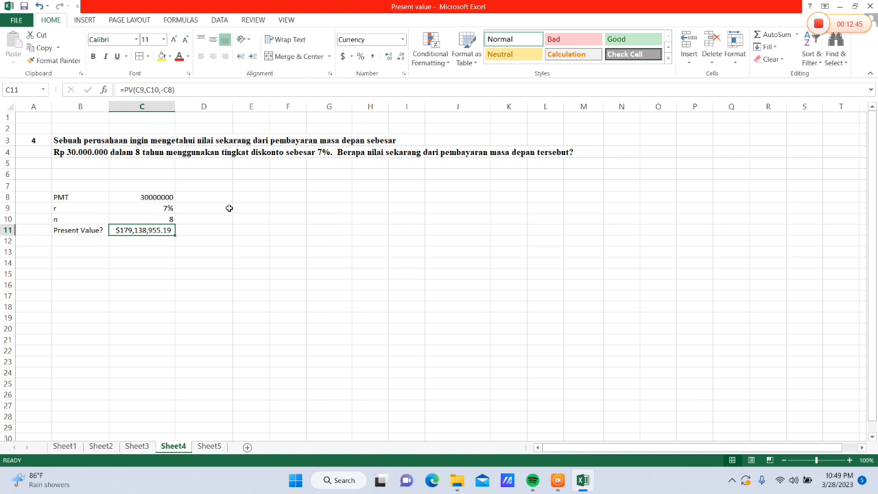
click(403, 42)
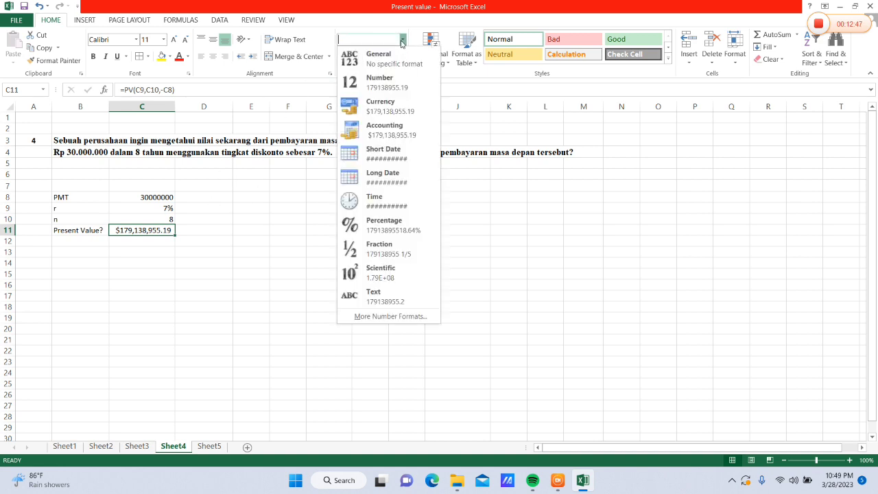
click(374, 58)
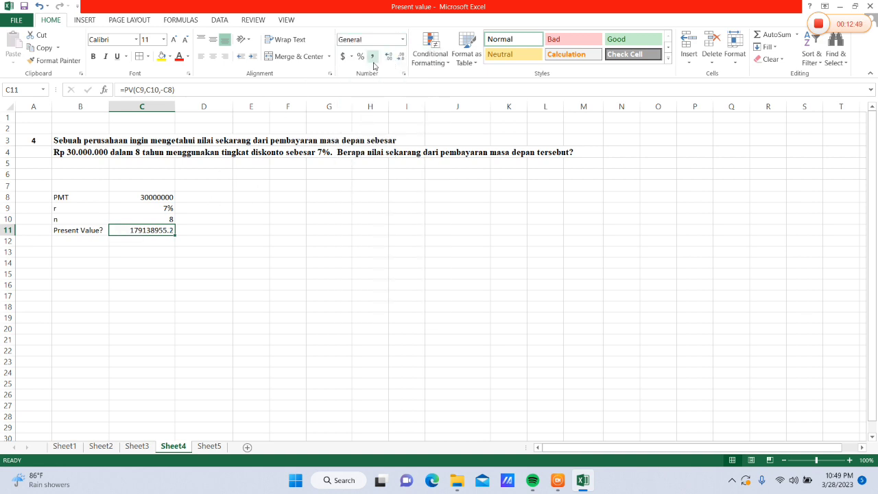
click(372, 56)
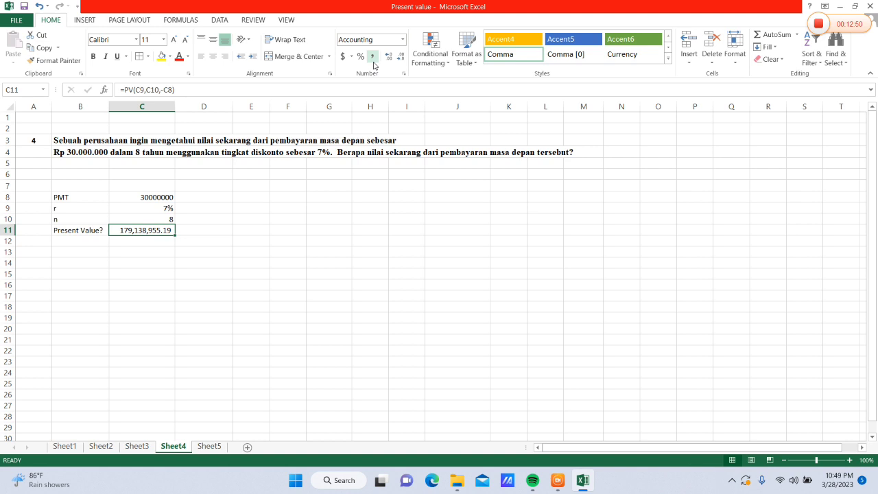
Enter the header Tahun in F8 and fill F9:F16 with the year series 1 to 8
click(275, 199)
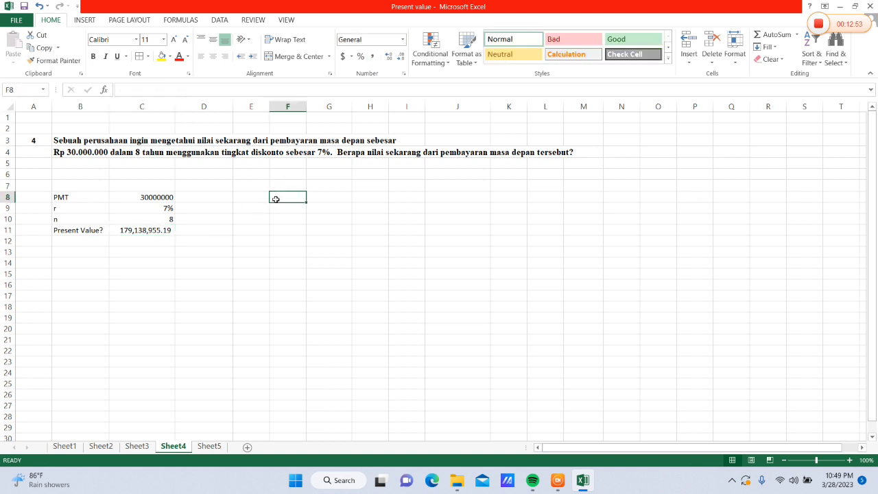
text(Tahun)
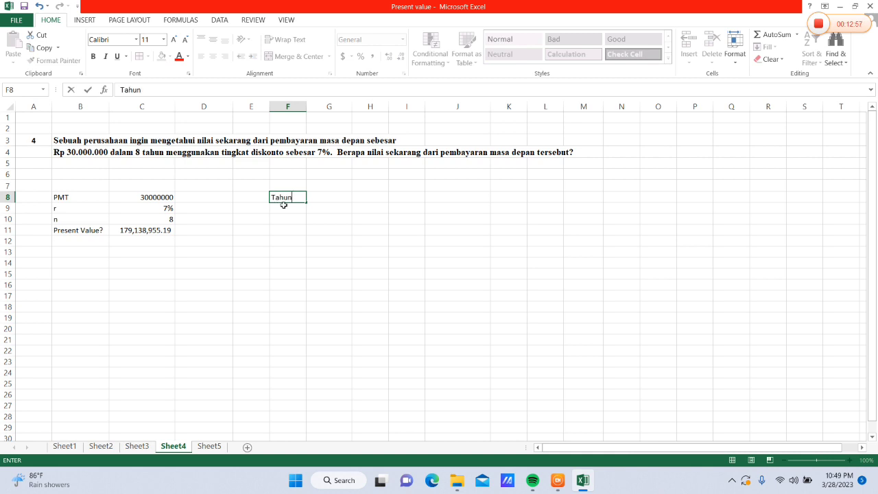
key(Return)
text(1)
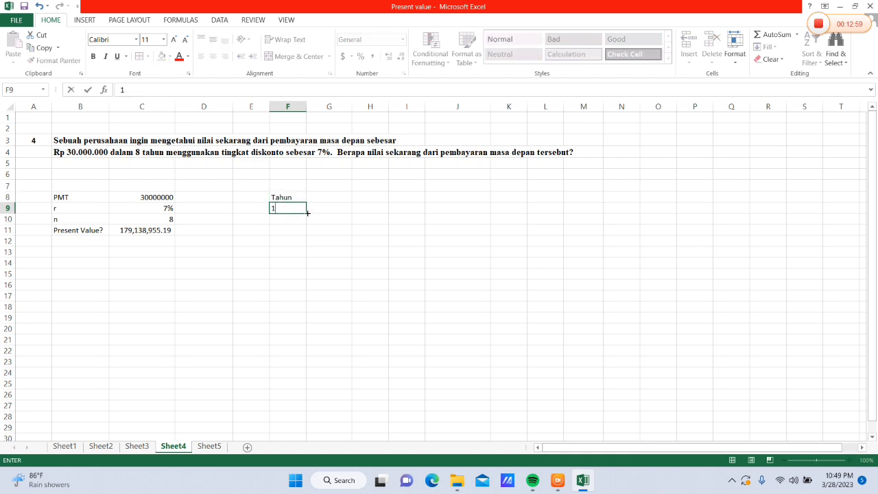
drag(306, 215, 302, 265)
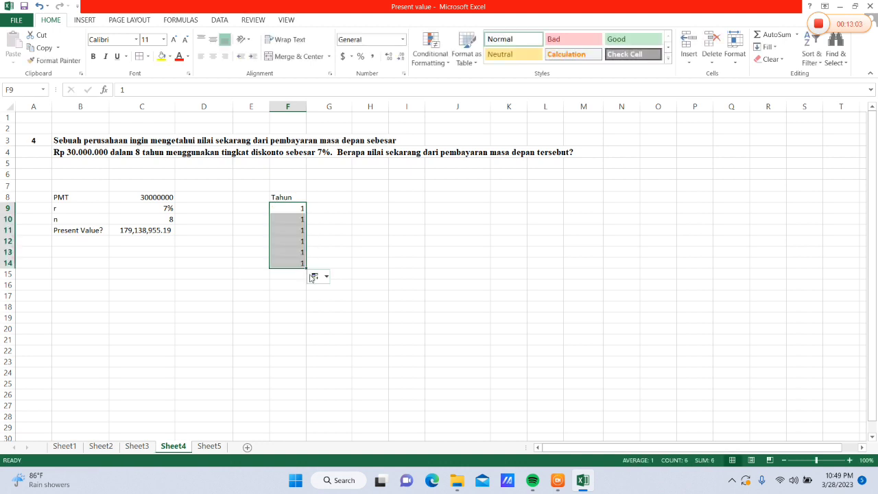
click(322, 276)
click(329, 302)
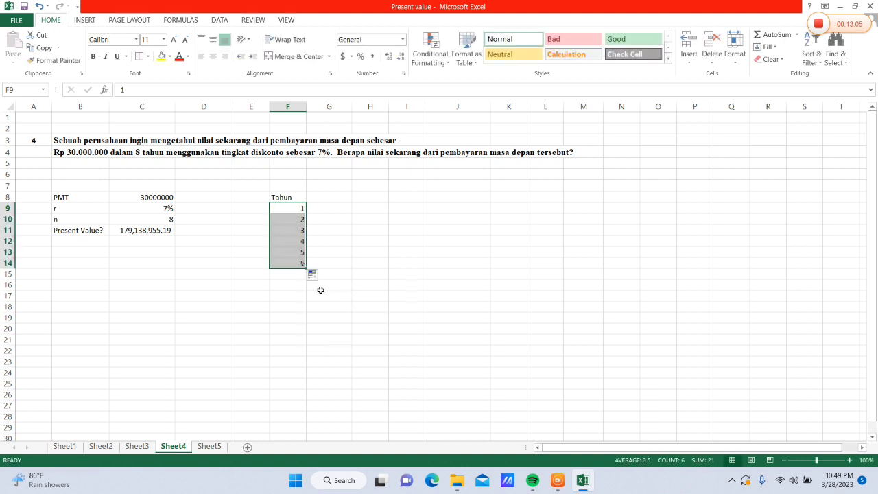
drag(306, 269, 305, 288)
Enter the header Cash Flow in G8 and fill G9:G16 with 30000000
click(345, 196)
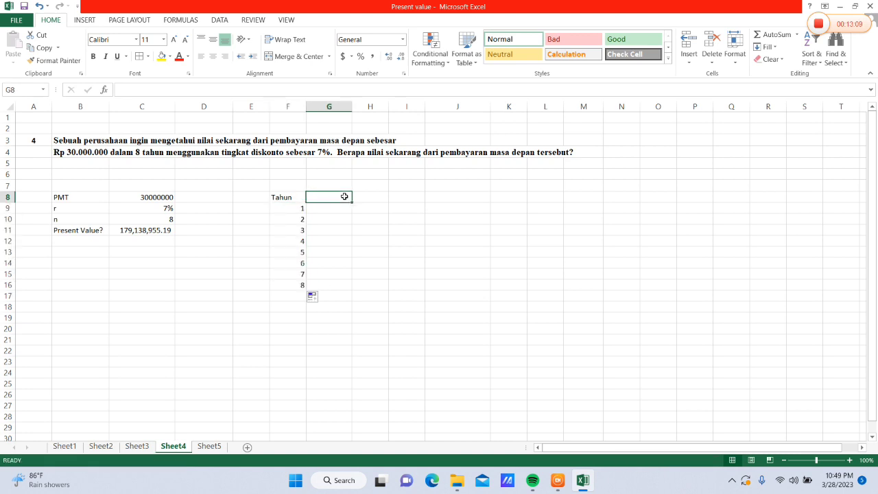
text(Cash Flow)
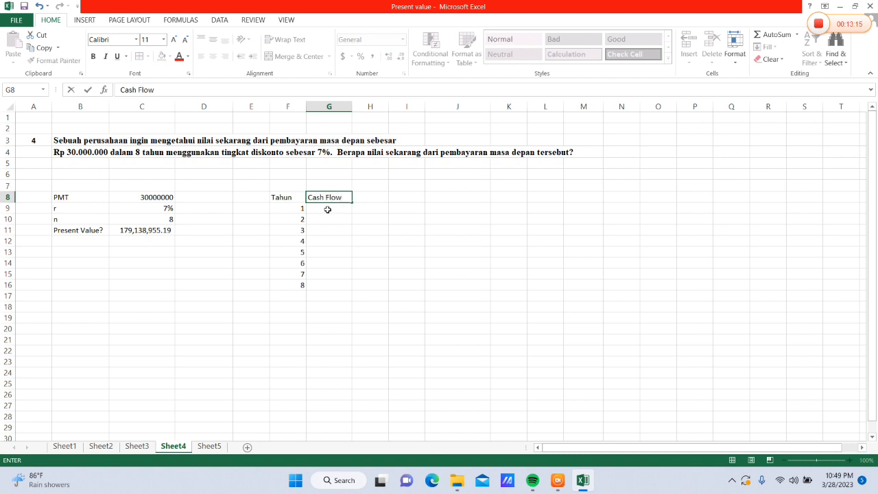
click(327, 210)
text(30000000)
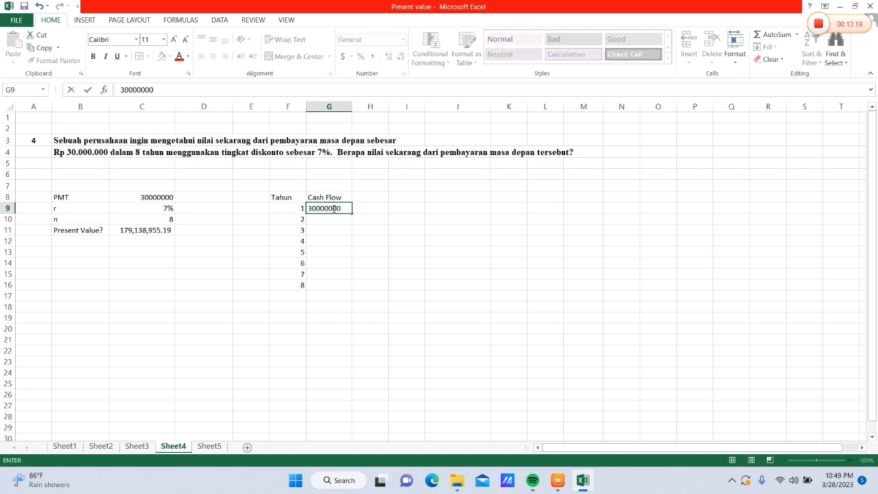
drag(350, 215, 351, 289)
Enter the header Diskonto in H8 and fill H9:H16 with 7%
click(380, 201)
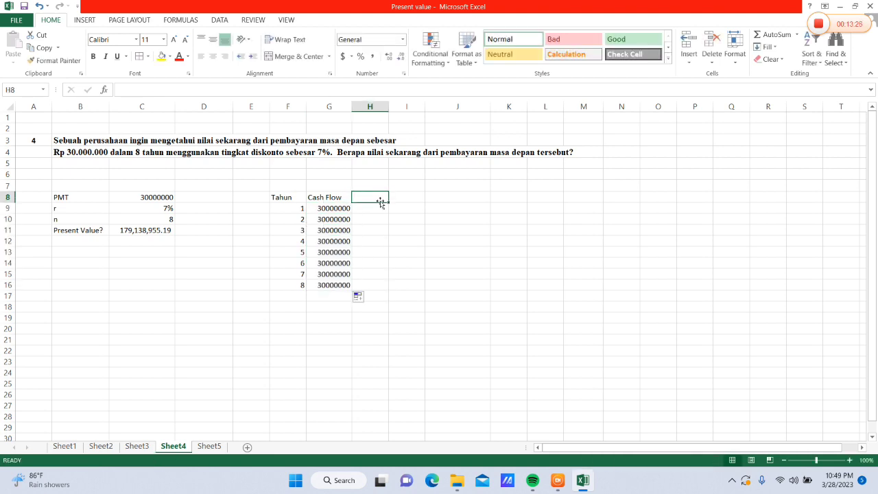
text(Diskp)
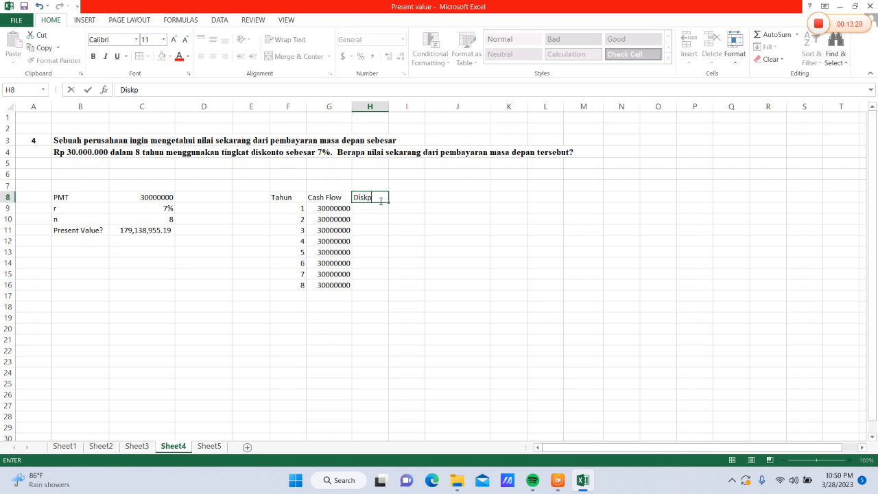
key(BackSpace)
text(onto)
click(377, 206)
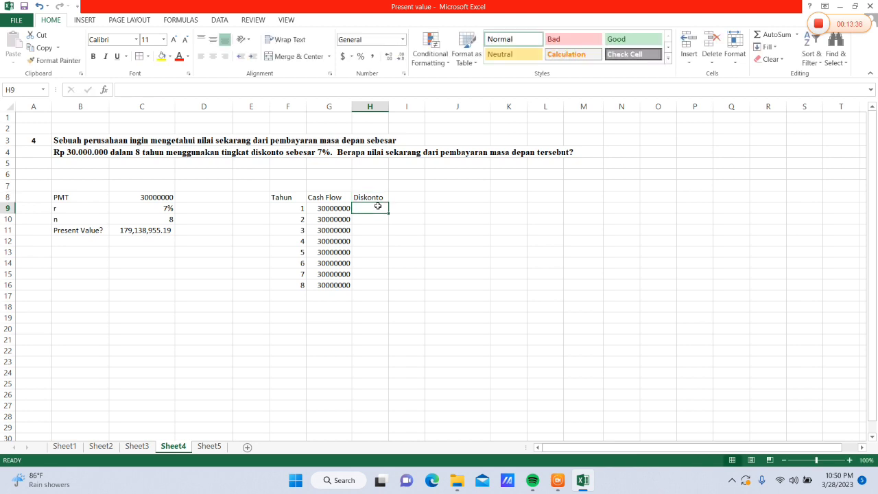
text(&)
text(%)
key(BackSpace)
key(BackSpace)
text(7%)
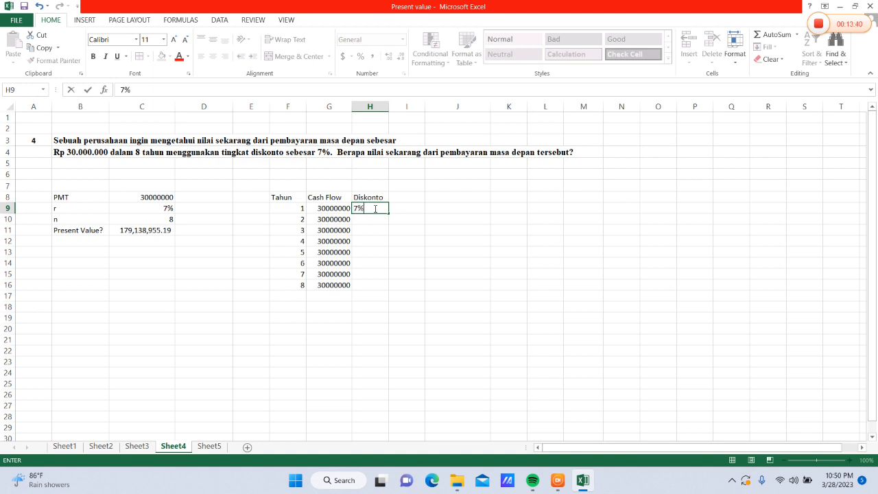
drag(389, 209, 388, 288)
Enter the header Present Value in I8 and widen column I to fit it
click(413, 197)
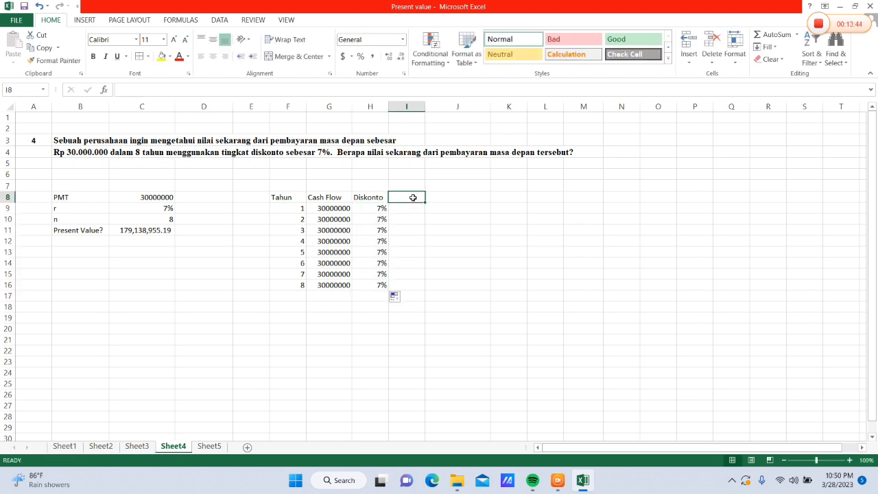
text(Present Value)
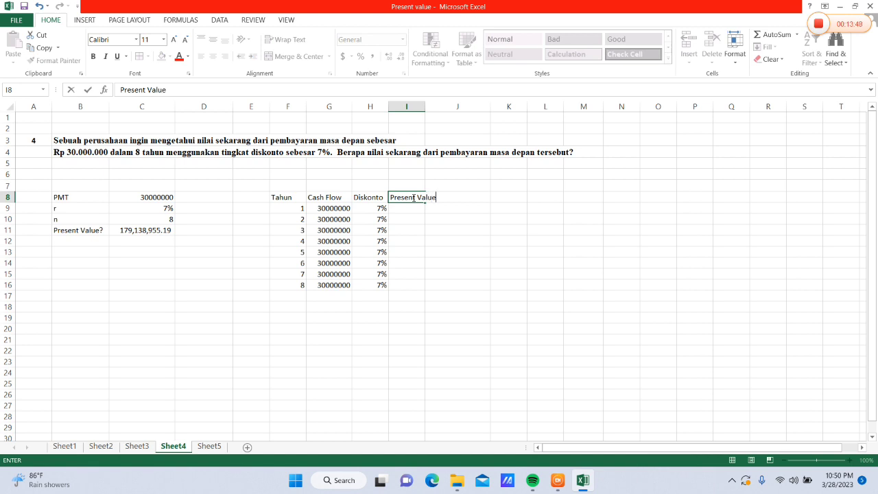
click(406, 106)
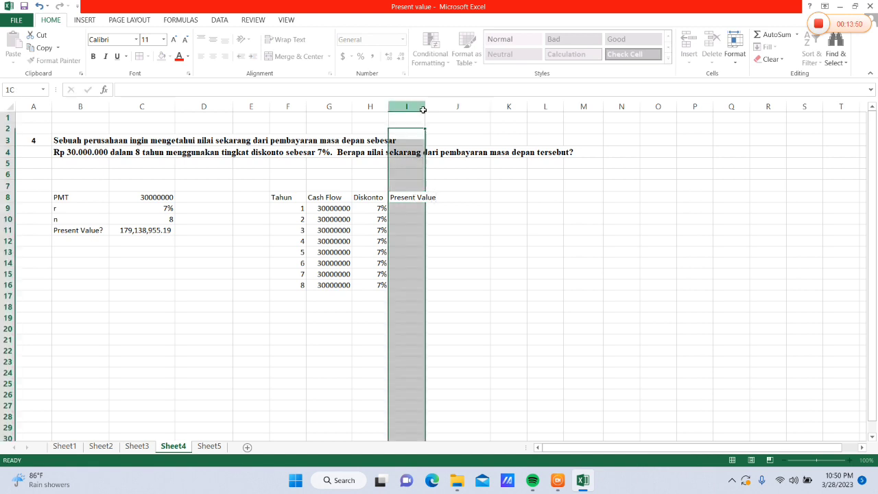
drag(431, 113, 439, 114)
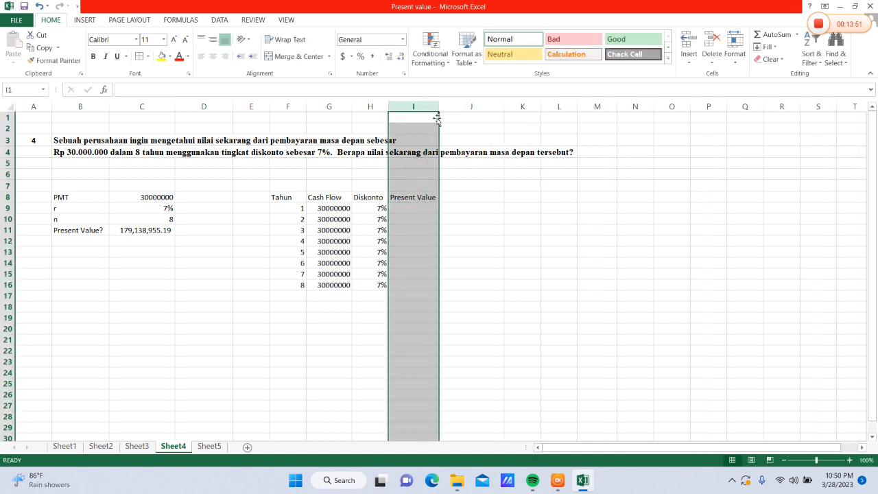
Calculate the first year's present value in I9 with =PV(H9,F9,,-G9) and widen column I to fit the amount
click(413, 207)
text(=)
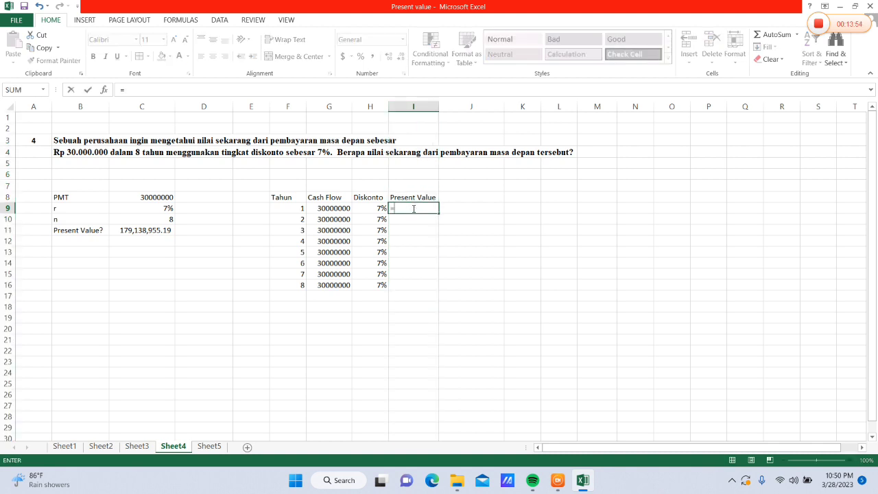
text(PV()
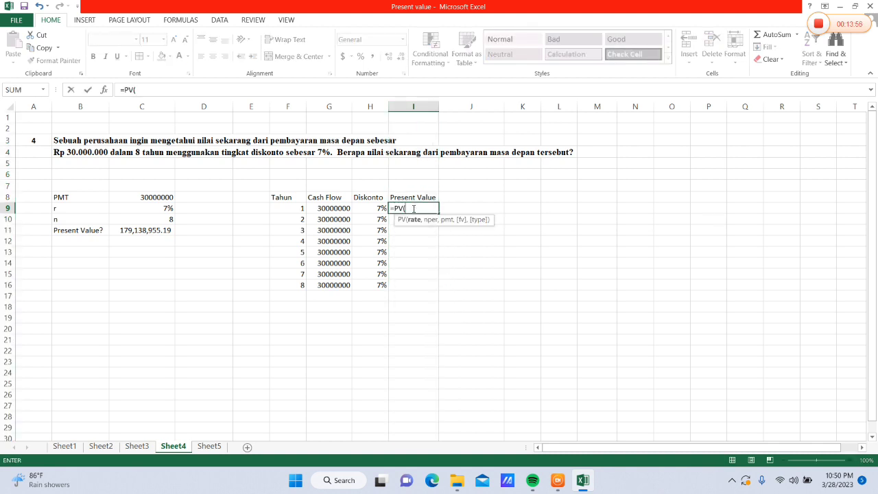
click(376, 208)
text(,)
click(294, 210)
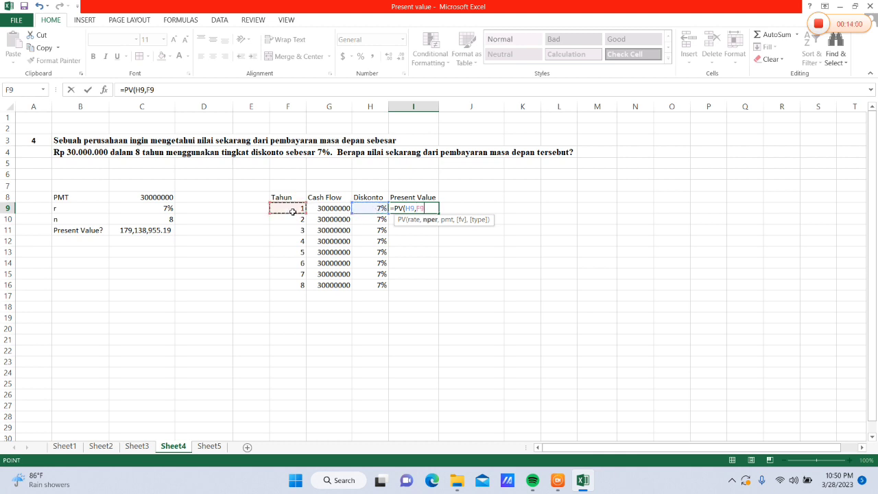
text(,)
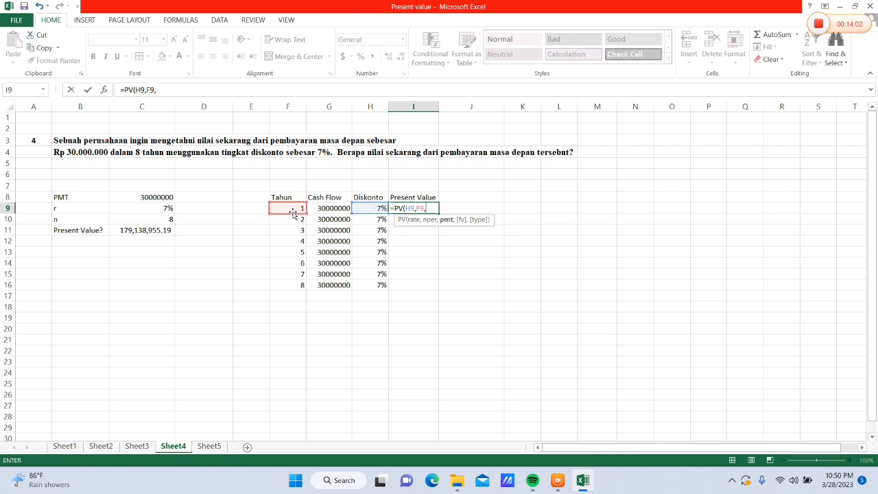
text(,-)
click(329, 207)
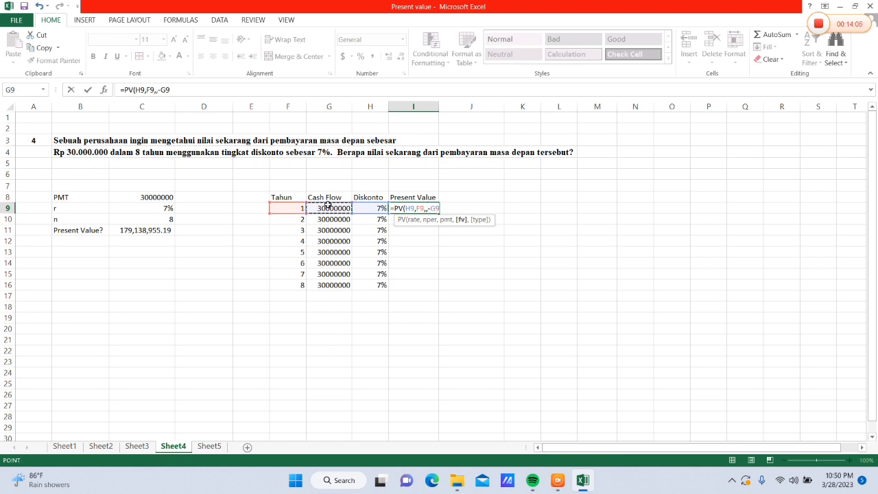
key(Return)
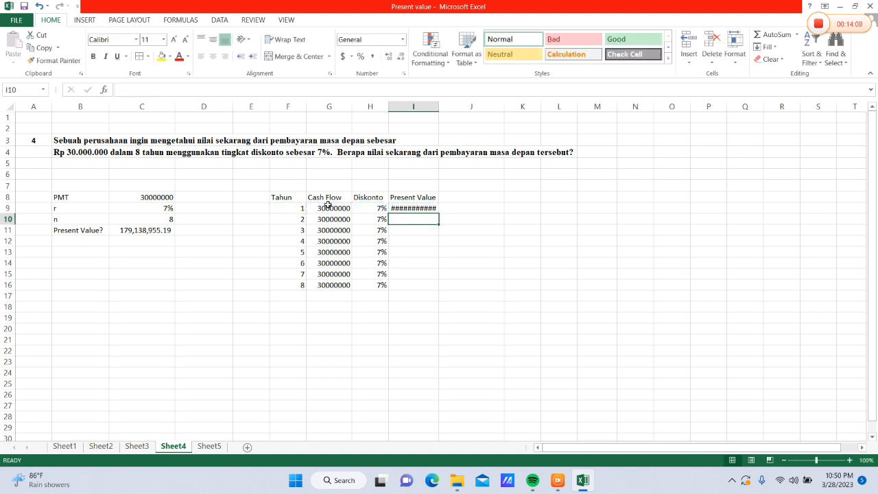
click(425, 208)
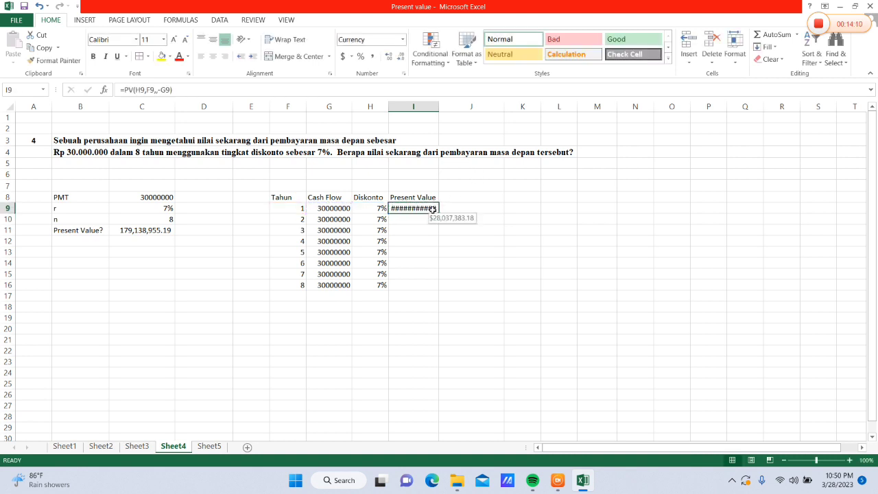
drag(434, 110, 442, 111)
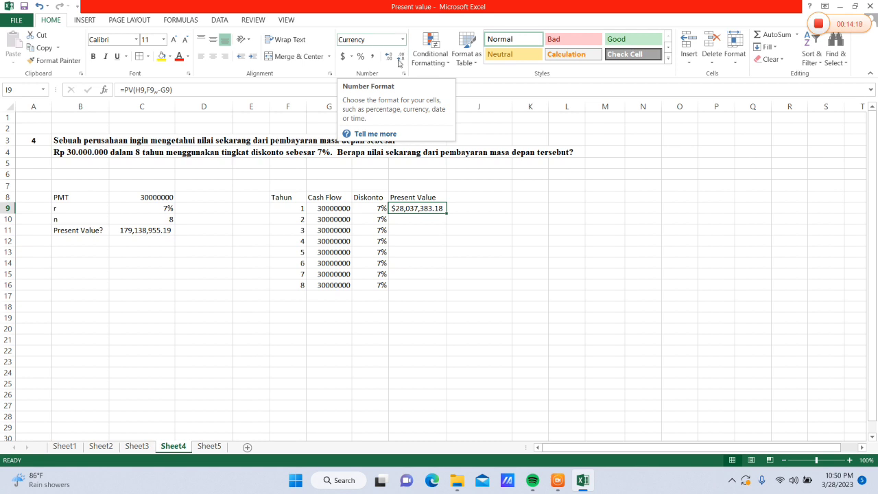
Apply the comma number style to I9 and fill its present value formula down to I16
click(390, 59)
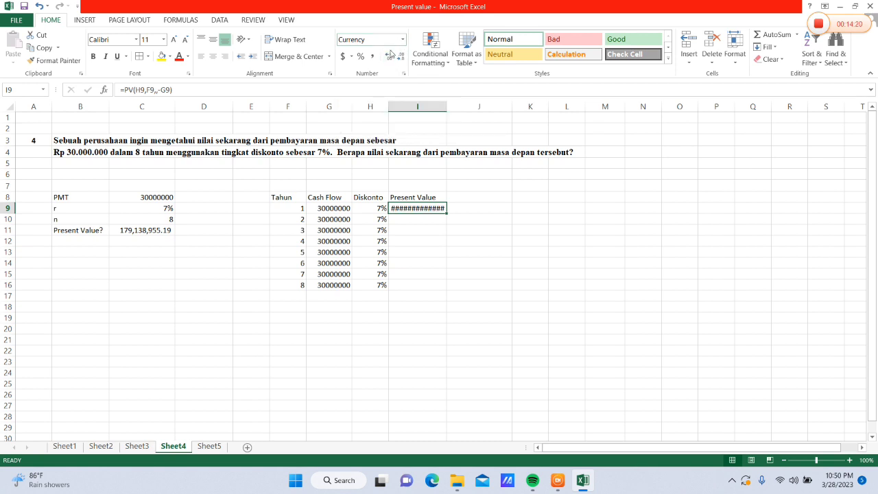
click(372, 56)
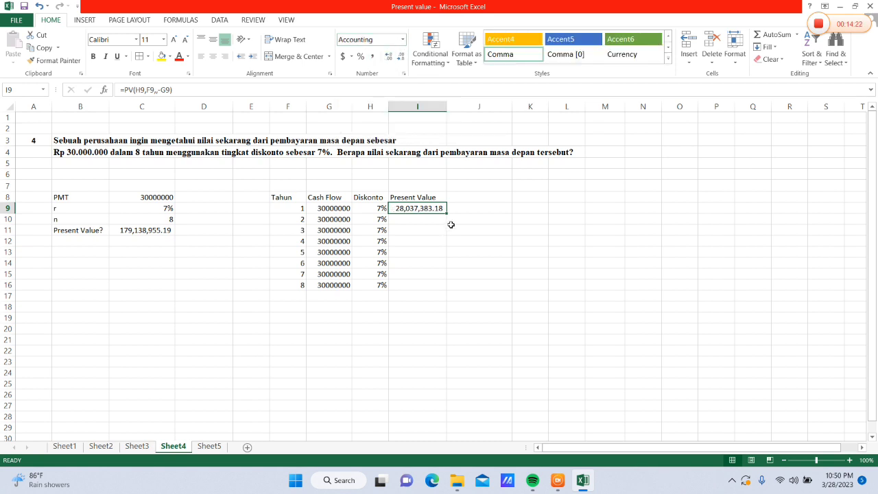
drag(446, 213, 445, 289)
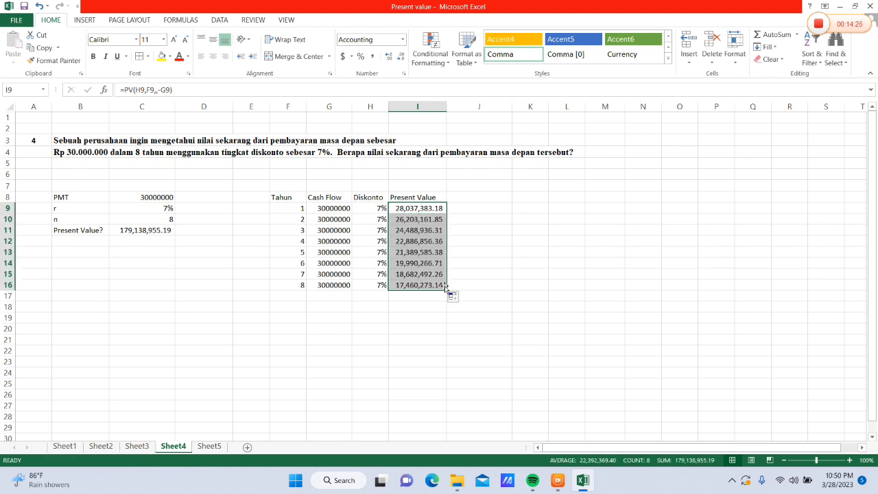
Total the present values in I18 with =SUM(I9:I16) and widen column I to fit the amount
click(418, 309)
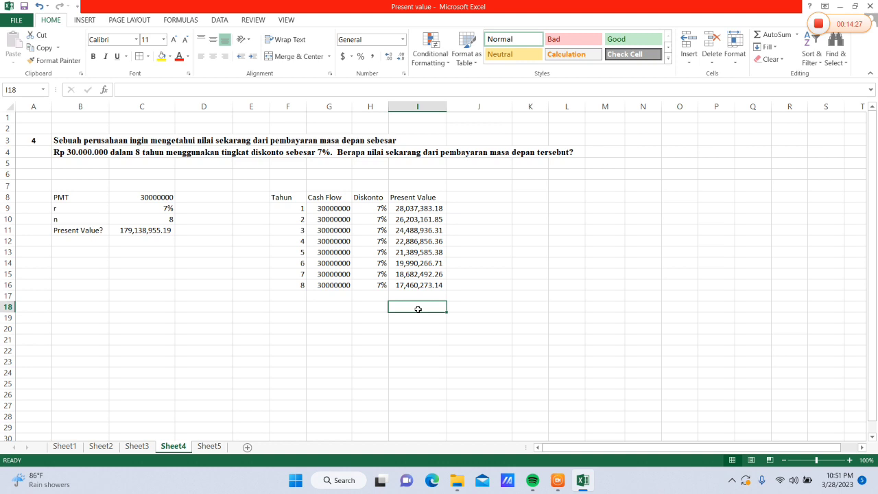
text(=SUN)
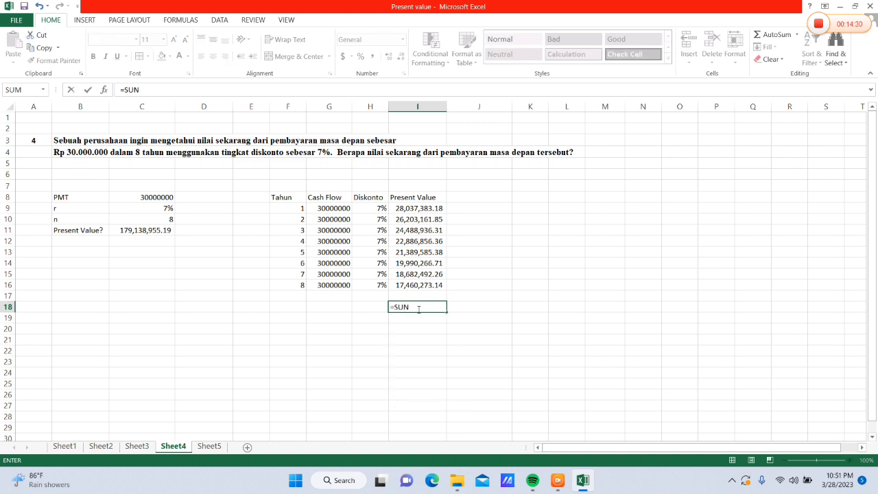
key(BackSpace)
text(M()
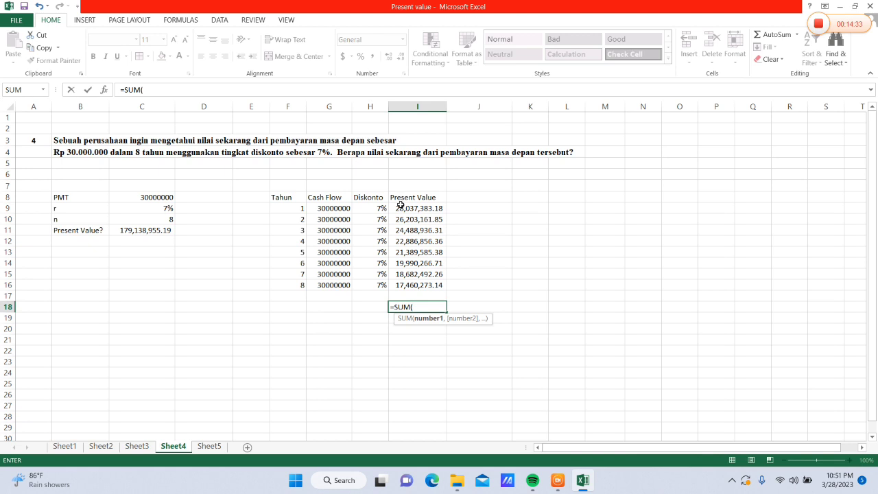
drag(400, 205, 418, 283)
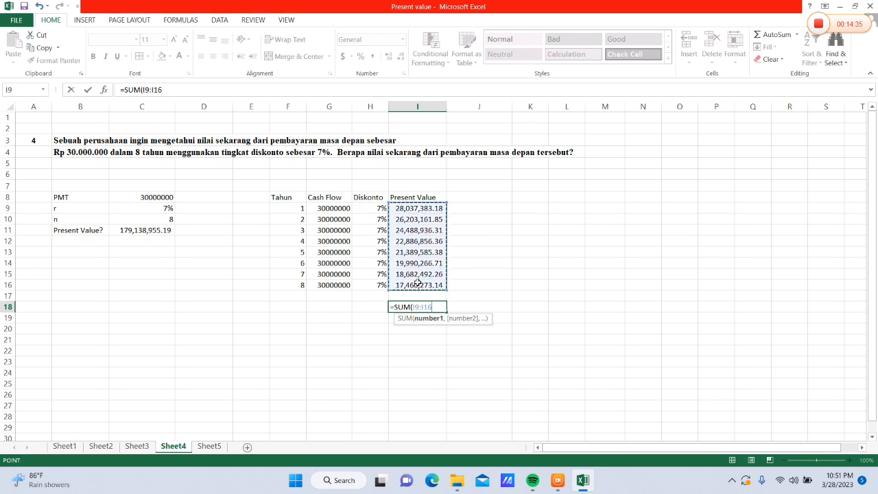
key(Return)
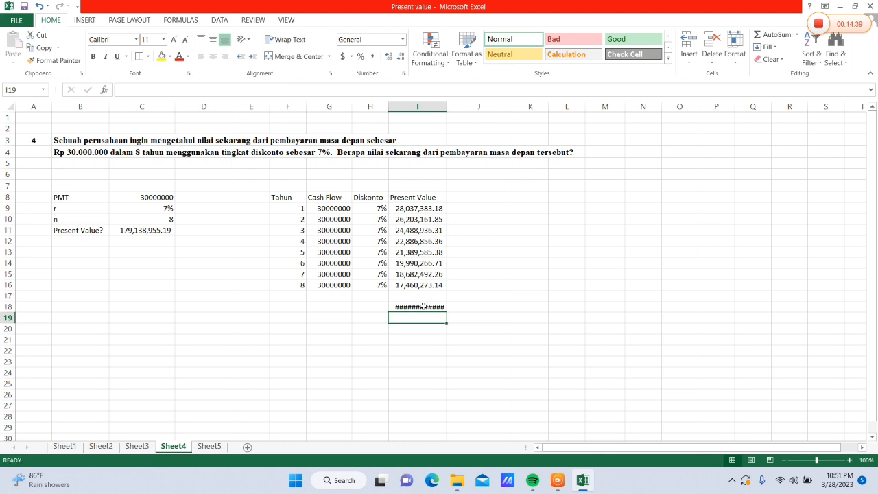
click(423, 306)
drag(447, 108, 454, 114)
Total the cash flows in G18 with =SUM(G9:G16), apply the comma number style and widen column G to fit
click(322, 311)
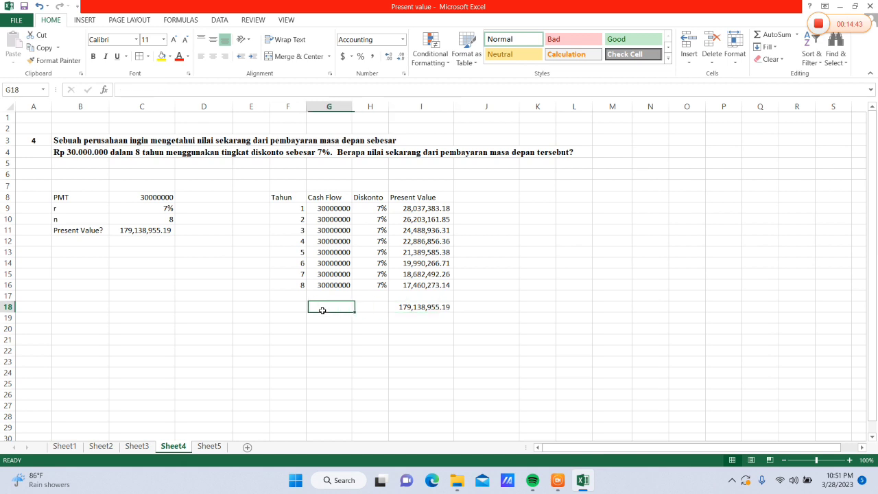
text(=)
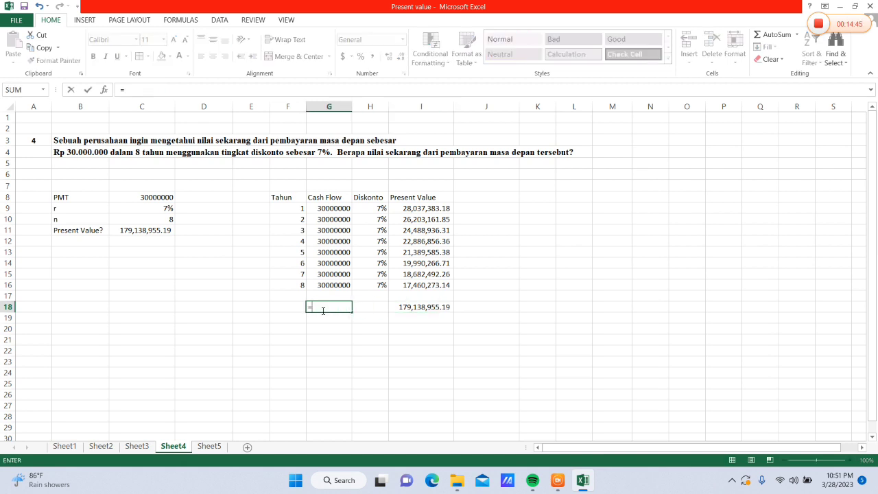
text(SUM()
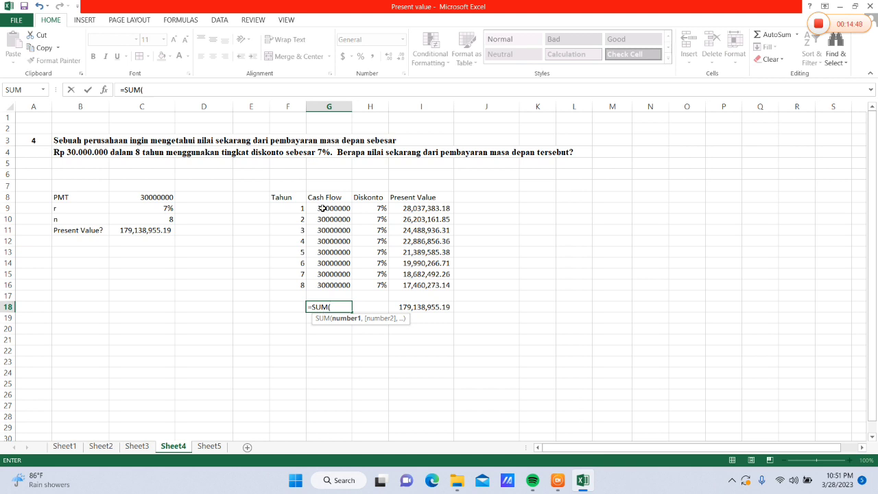
drag(324, 208, 330, 291)
key(Return)
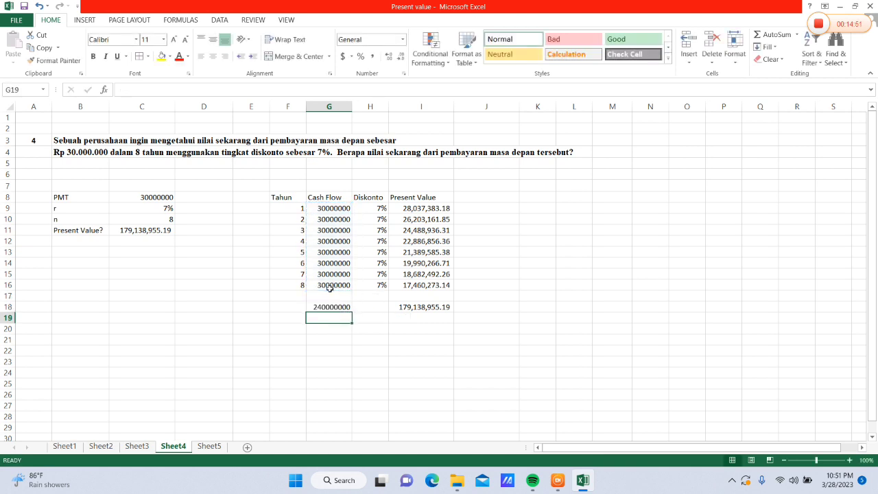
click(325, 306)
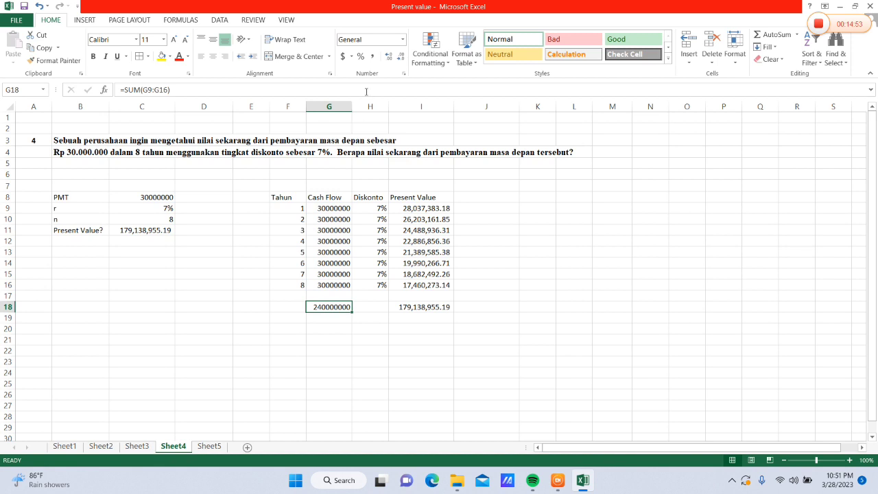
click(374, 55)
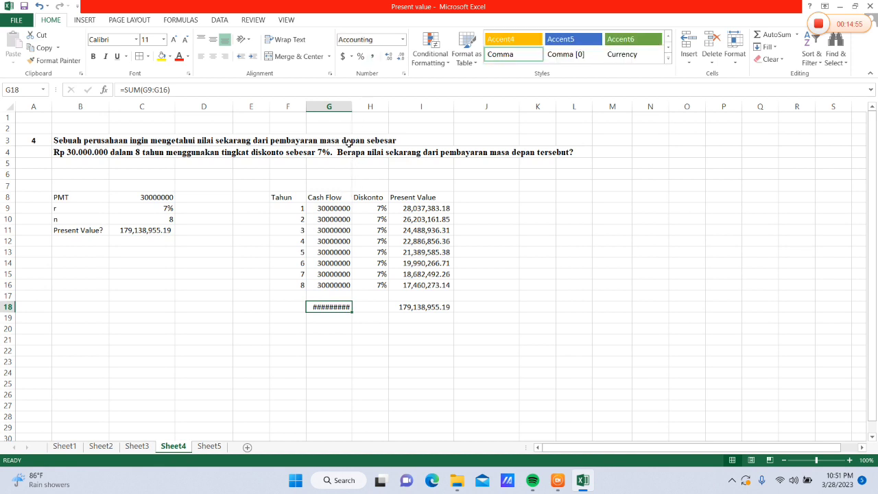
drag(349, 107, 375, 103)
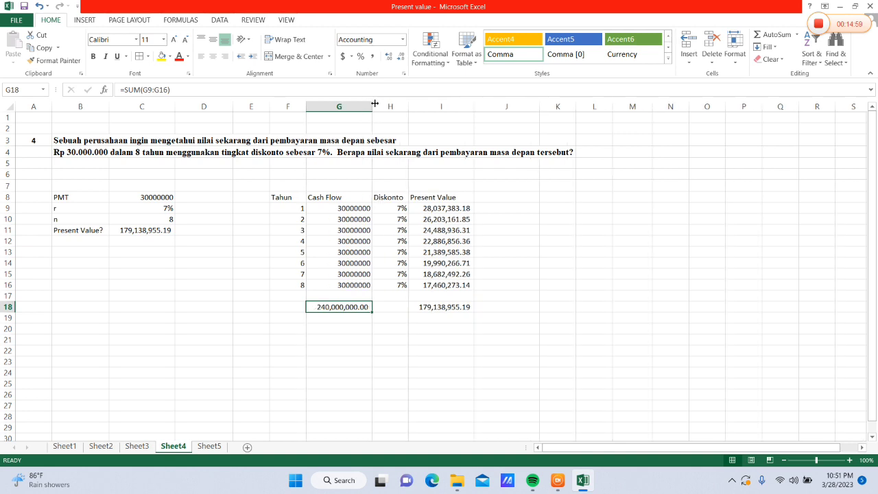
Centre the contents of the table F8:I18 and give it medium solid outline and inside borders
drag(294, 199, 427, 306)
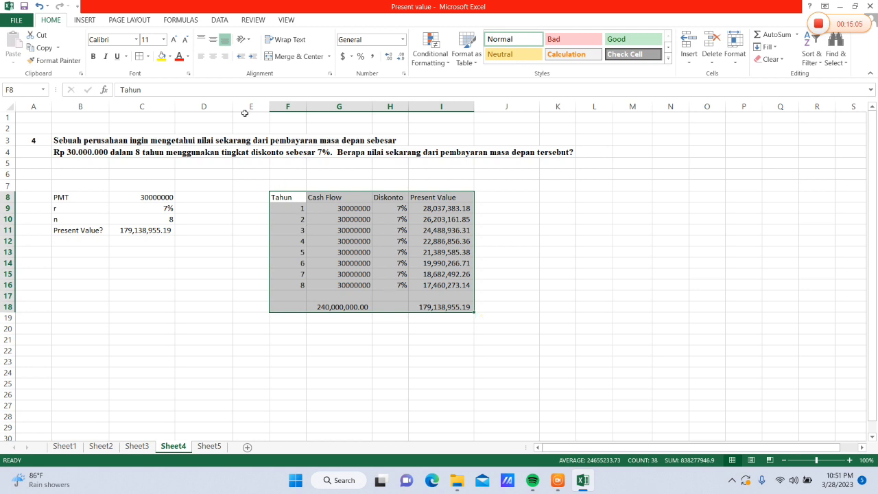
click(211, 58)
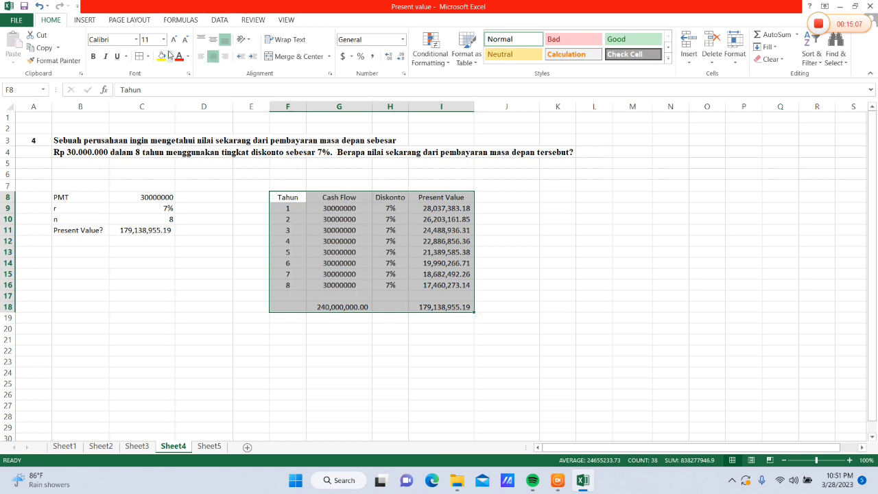
click(140, 57)
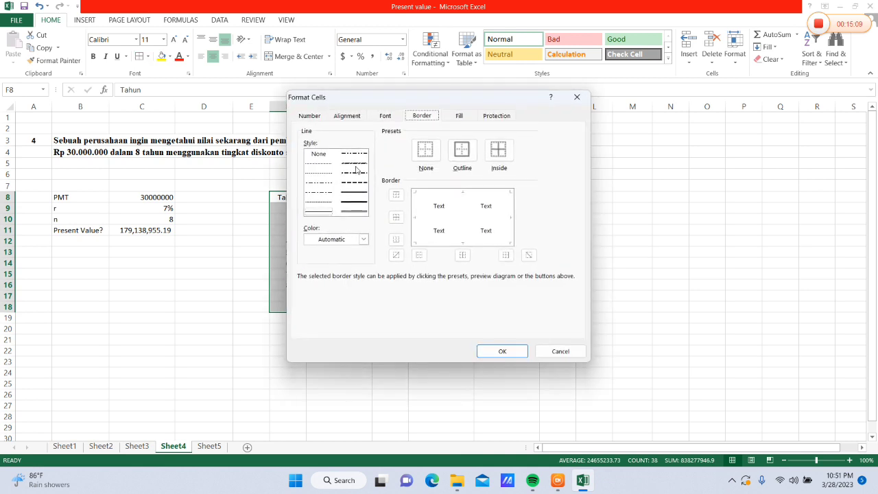
click(354, 196)
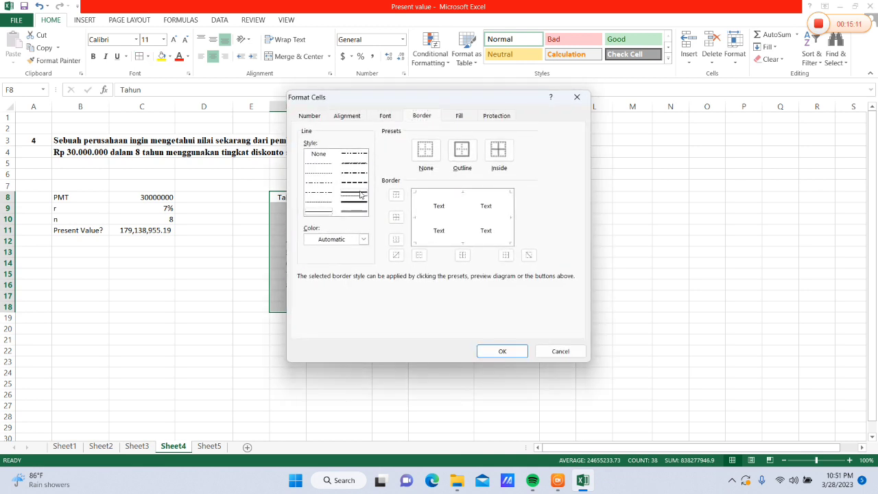
click(462, 150)
click(489, 154)
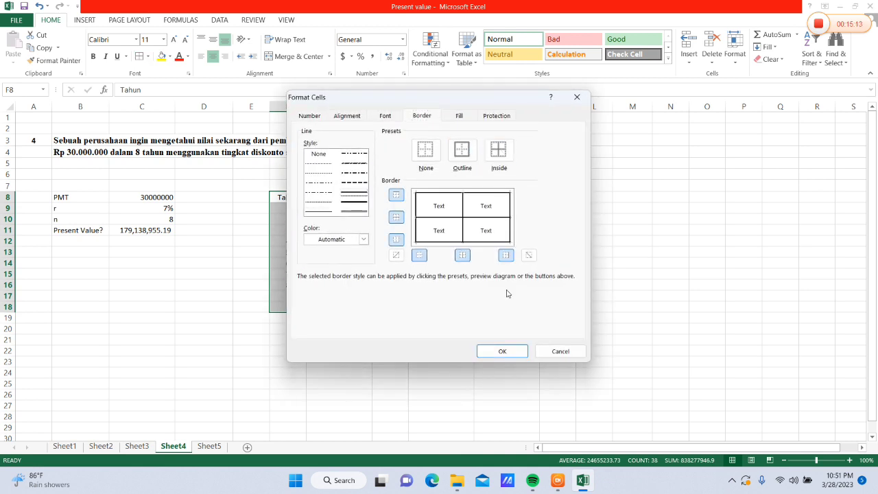
click(504, 350)
click(527, 275)
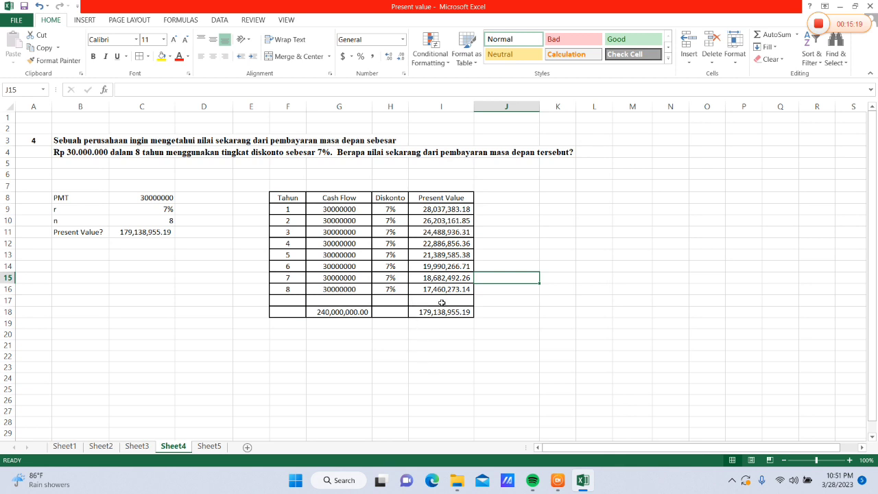
Open Sheet5 with the fifth present value problem
click(211, 447)
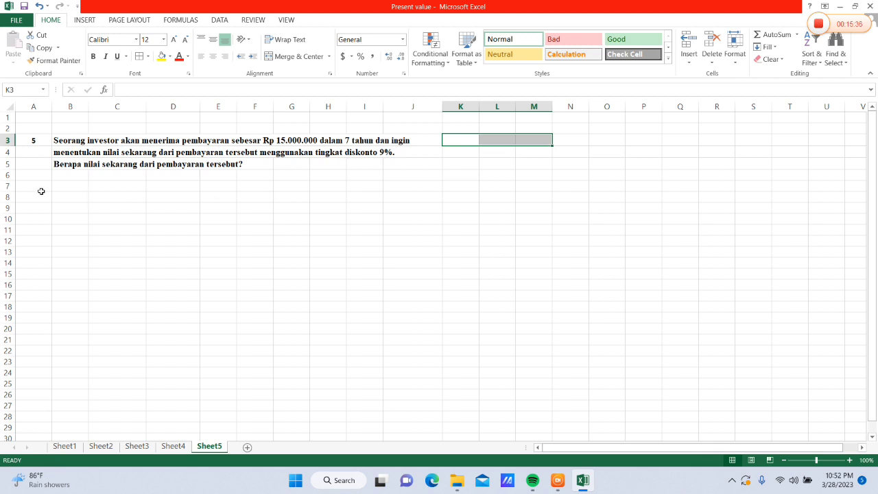
Enter the label PMT in B8 and the payment 15000000 in C8
click(62, 201)
text(PMT)
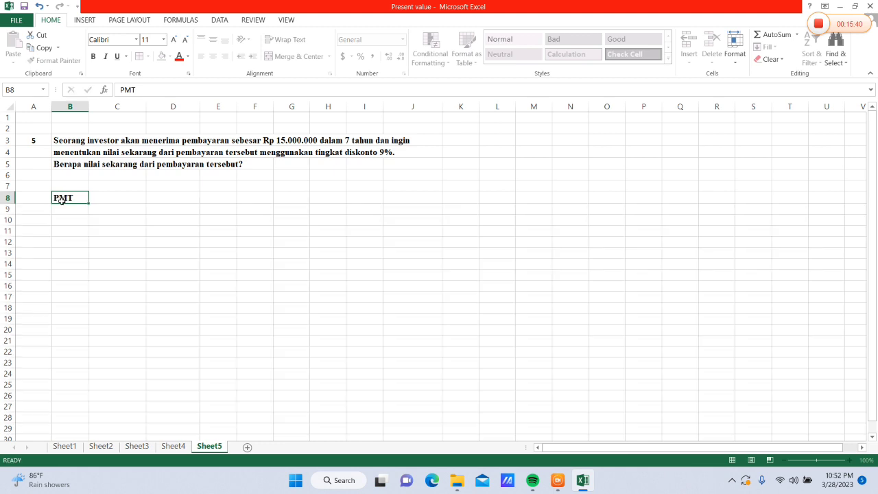
key(Tab)
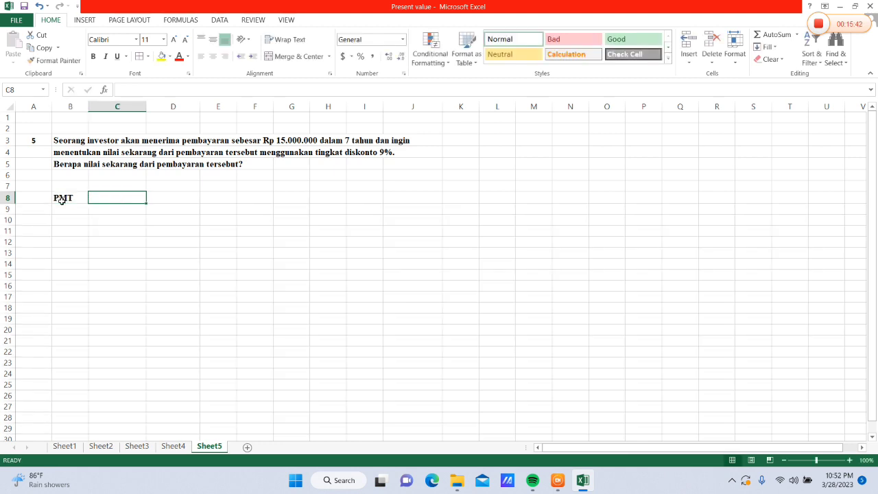
text(15000000)
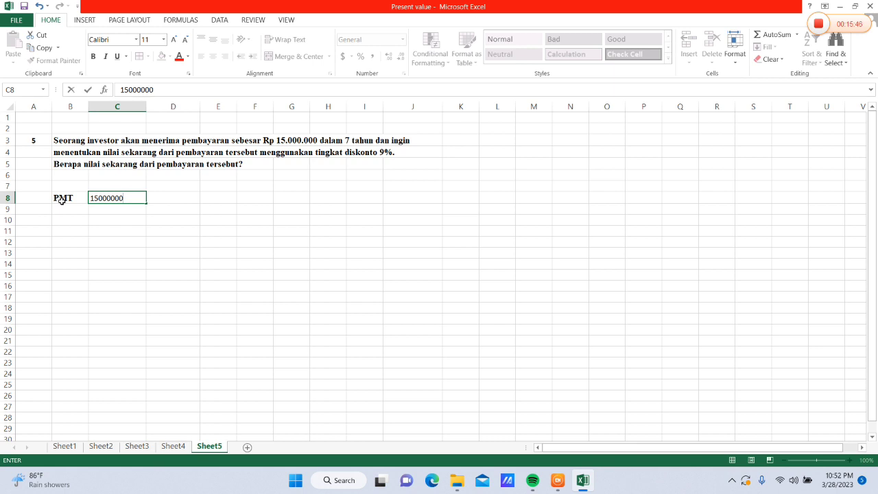
Add the rate r of 9% in B9:C9 and the number of periods n of 7 in B10:C10
click(67, 205)
text(r)
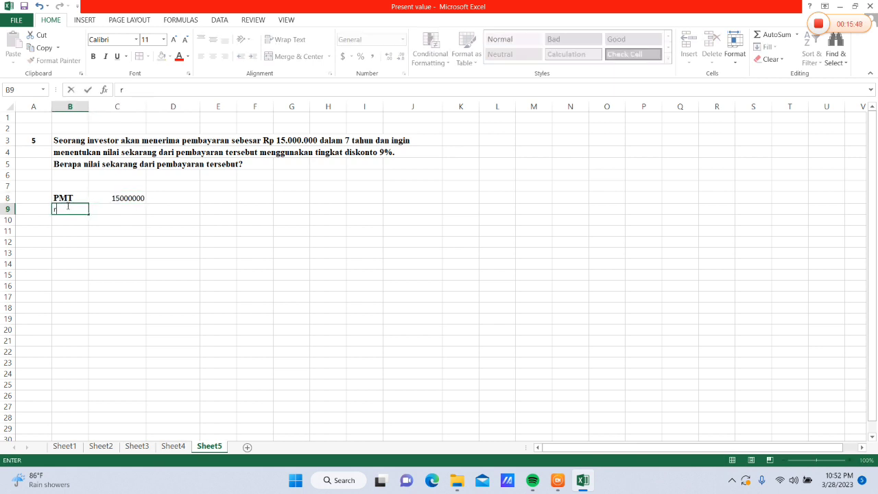
key(Tab)
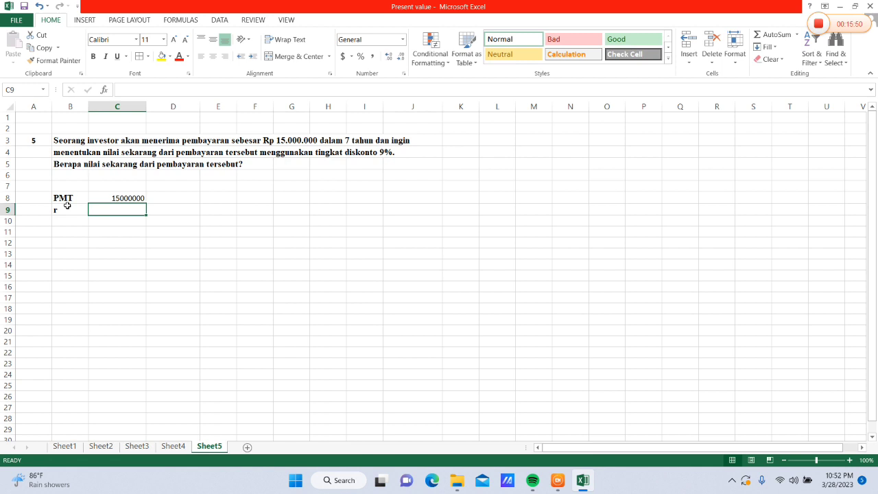
text(9)
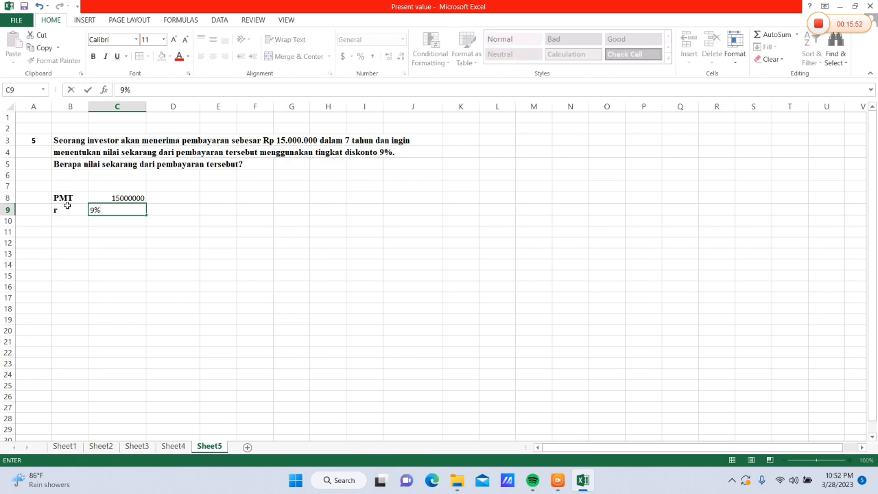
click(67, 221)
text(n)
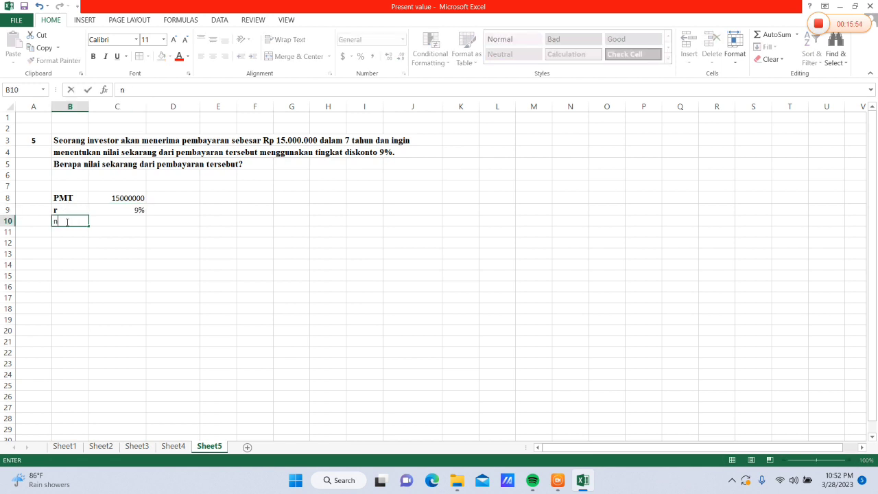
key(Tab)
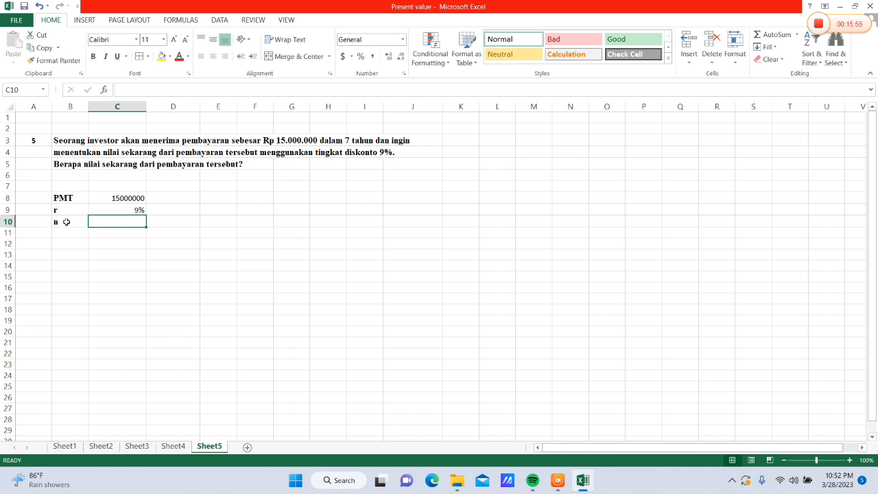
text(7)
Label cell B11 "Present Value?"
click(68, 233)
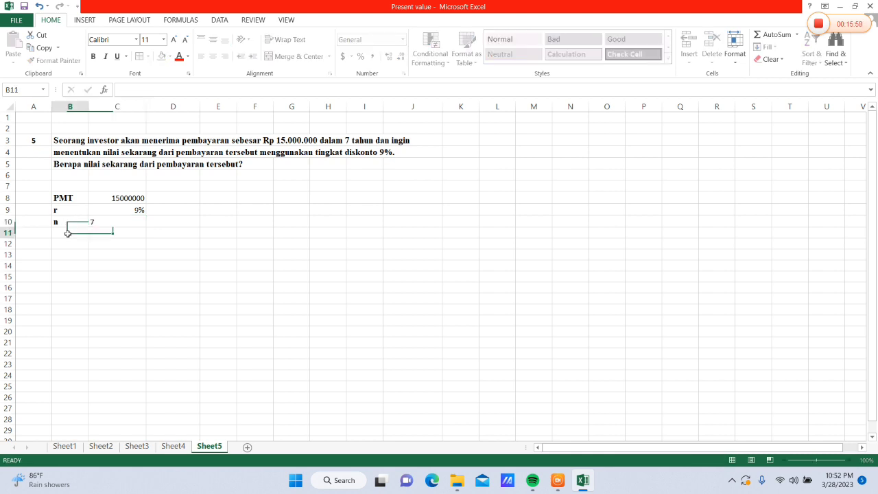
text(Present Value?)
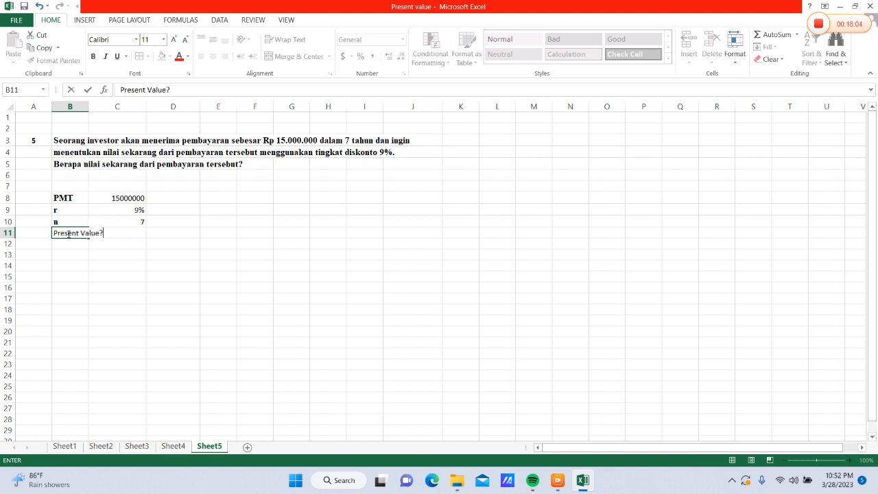
click(97, 101)
double_click(89, 101)
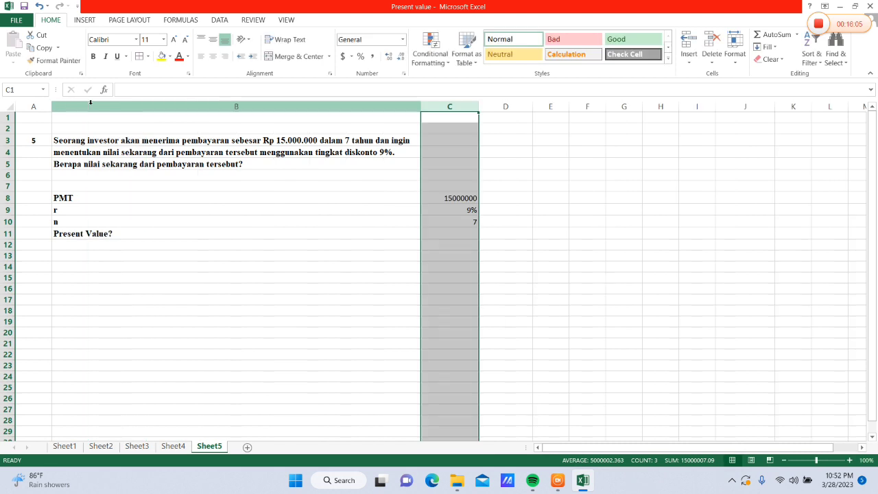
click(40, 7)
click(194, 184)
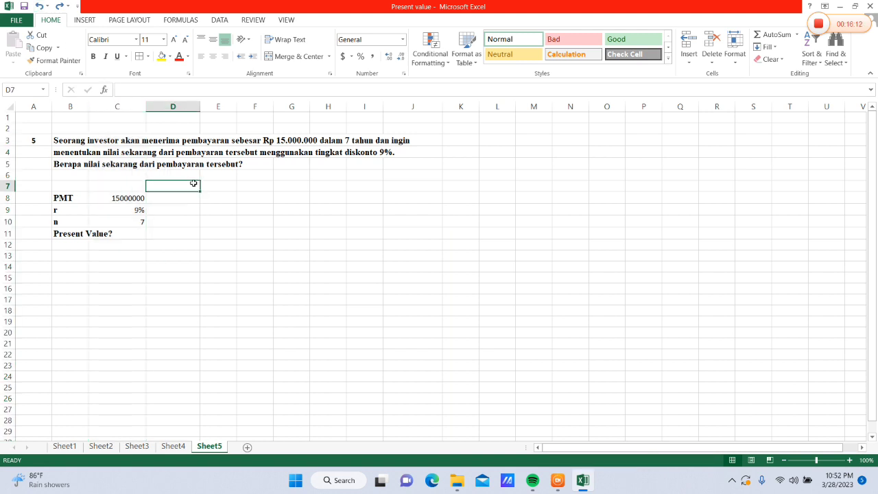
Widen column B to fit the label in B11 and calculate the present value in C11 with =PV(C9,C10,-C8)
drag(88, 104, 118, 110)
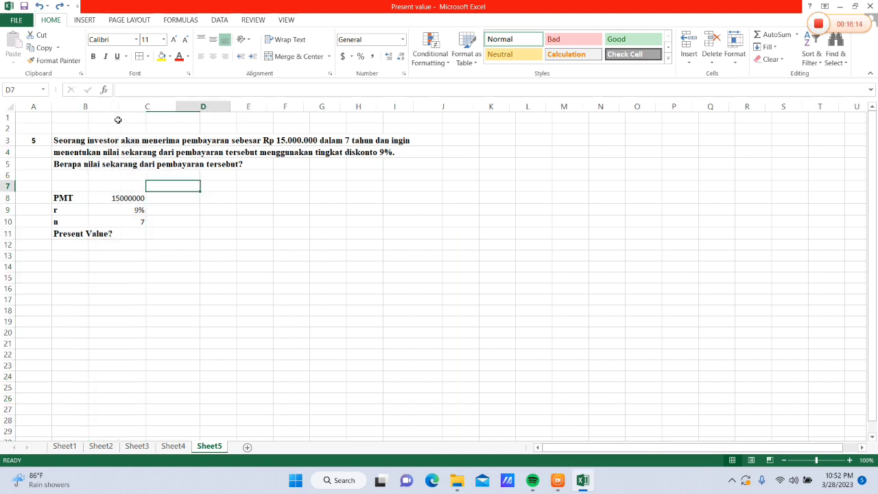
click(151, 236)
text(=)
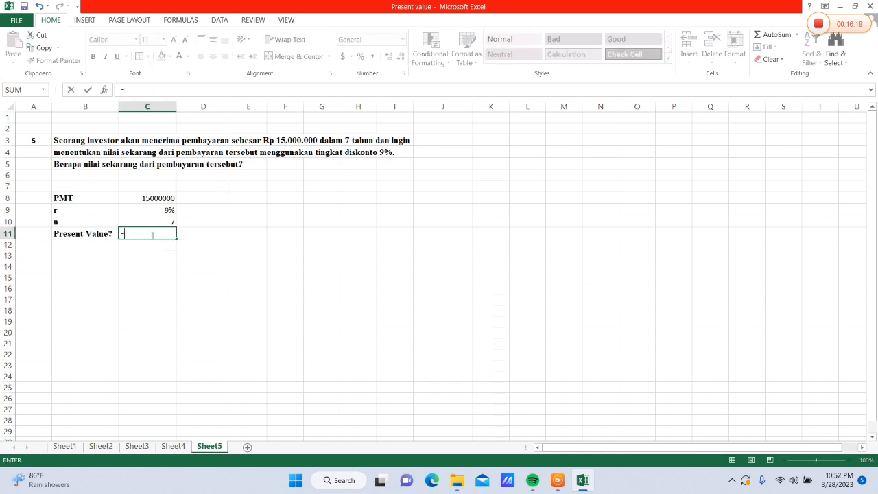
text(PV()
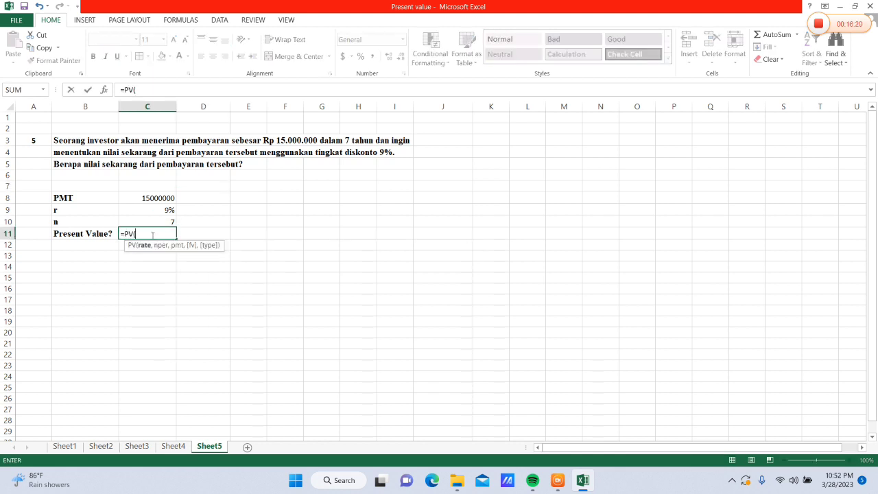
click(156, 210)
text(,)
click(149, 221)
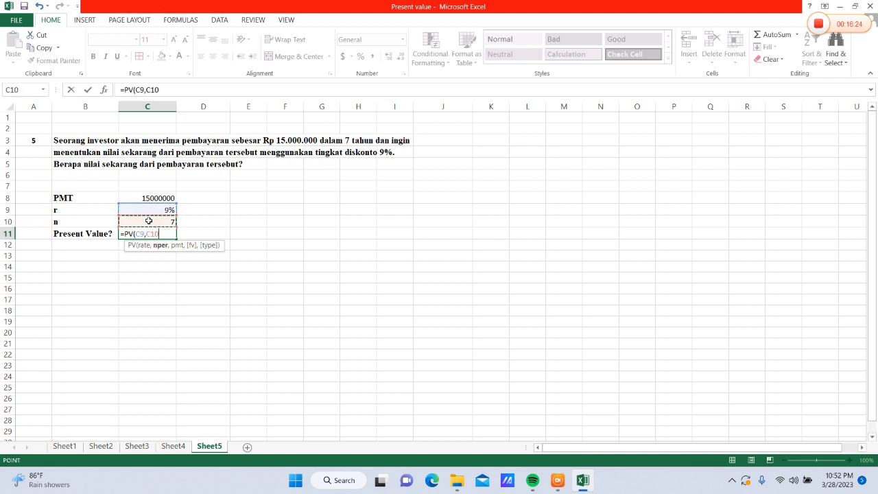
text(,-)
click(146, 197)
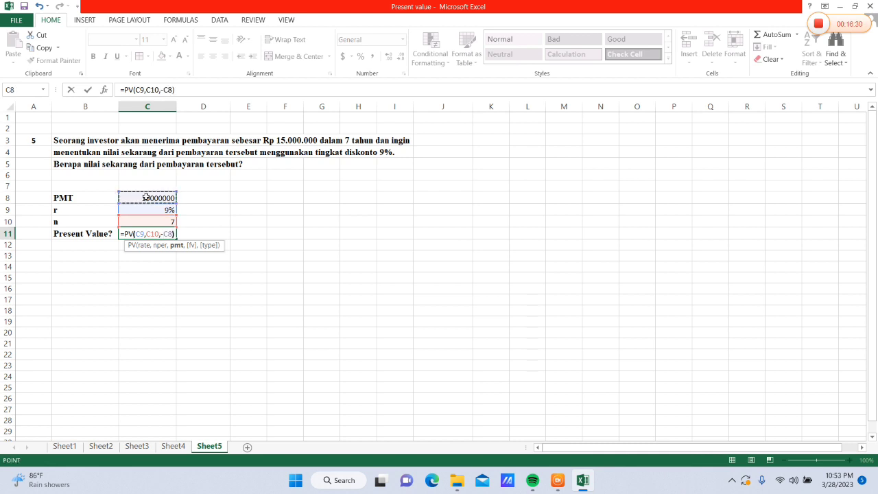
key(Return)
Apply the comma number style to the present value in C11
click(150, 234)
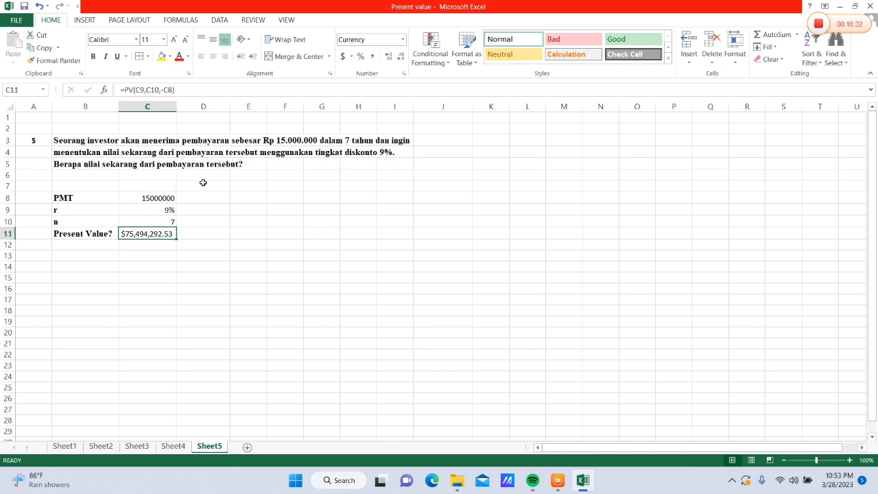
click(403, 39)
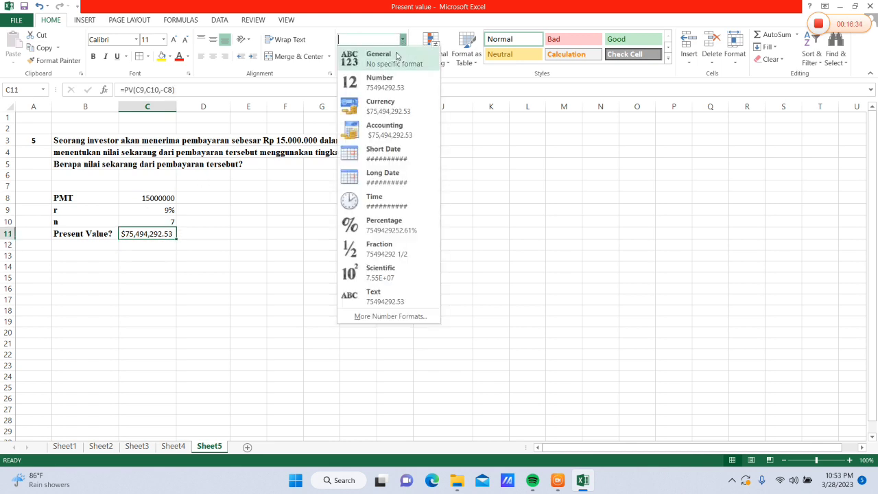
click(396, 55)
click(371, 56)
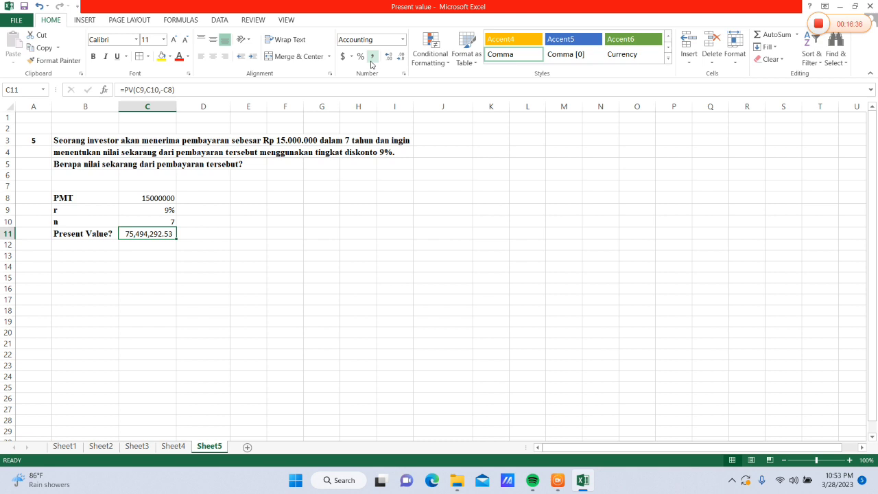
Enter the heading Tahun in F8 and fill F9:F15 with the year series 1 to 7
click(273, 198)
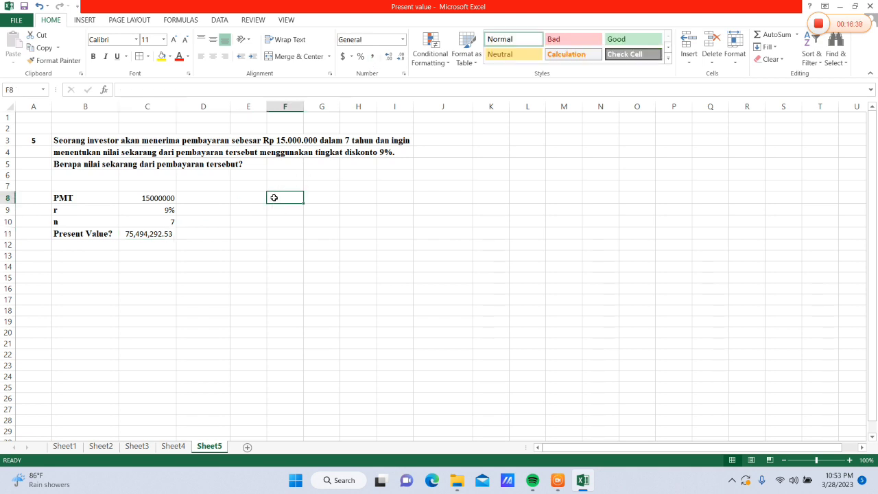
text(Ta)
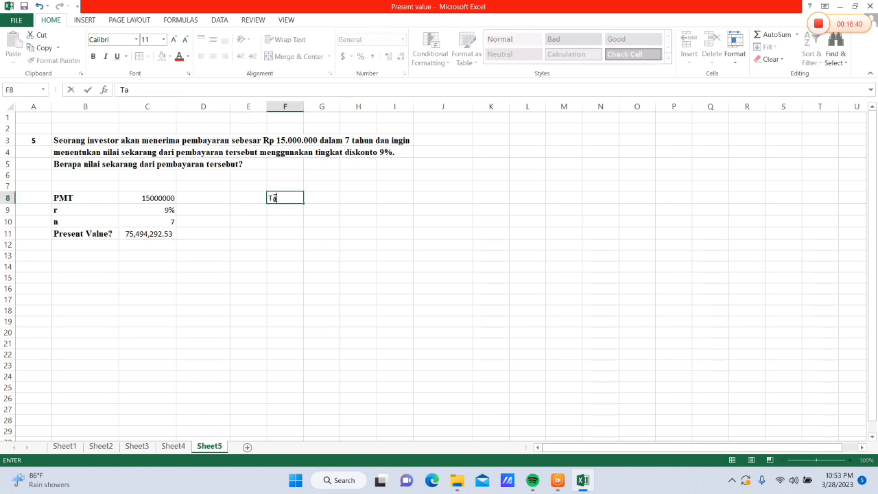
text(hun)
key(Return)
text(1)
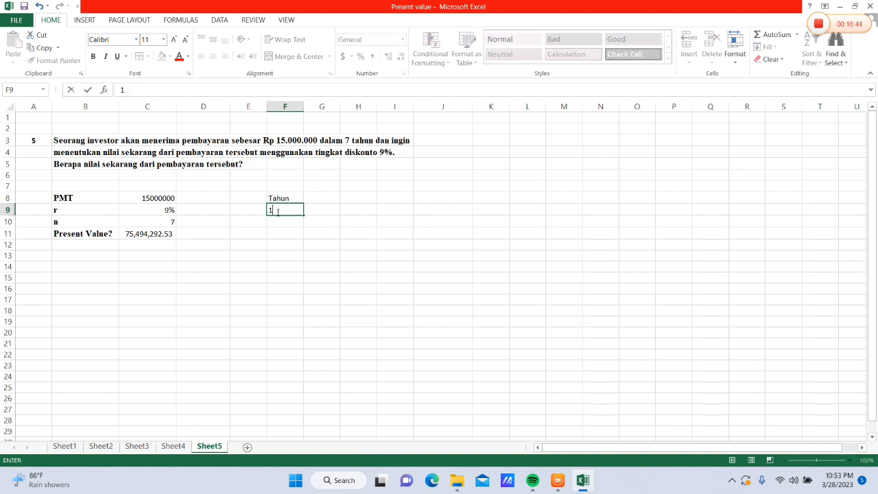
drag(303, 215, 305, 280)
click(317, 290)
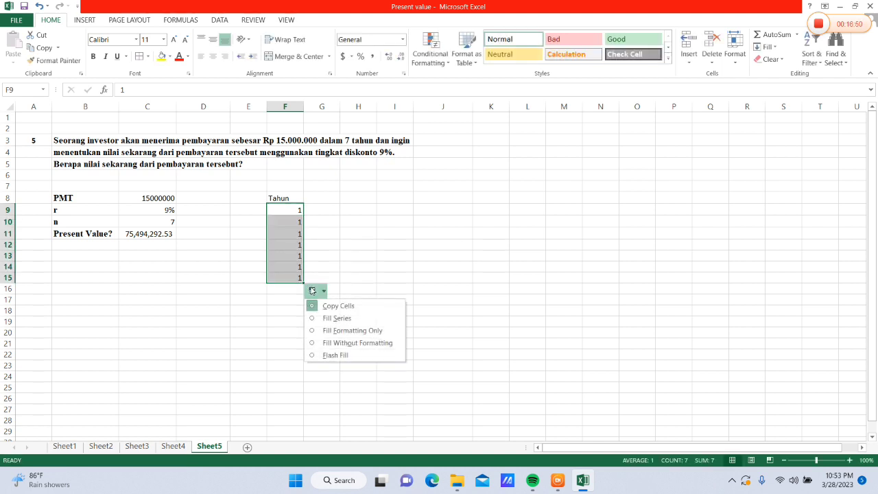
click(327, 318)
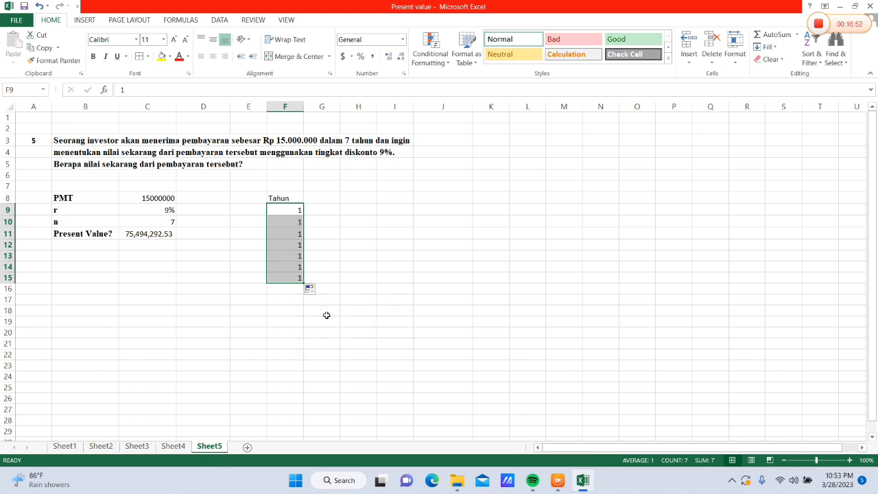
Enter the heading Cash Flow in G8 and fill G9:G15 with 15000000 for every year
click(322, 197)
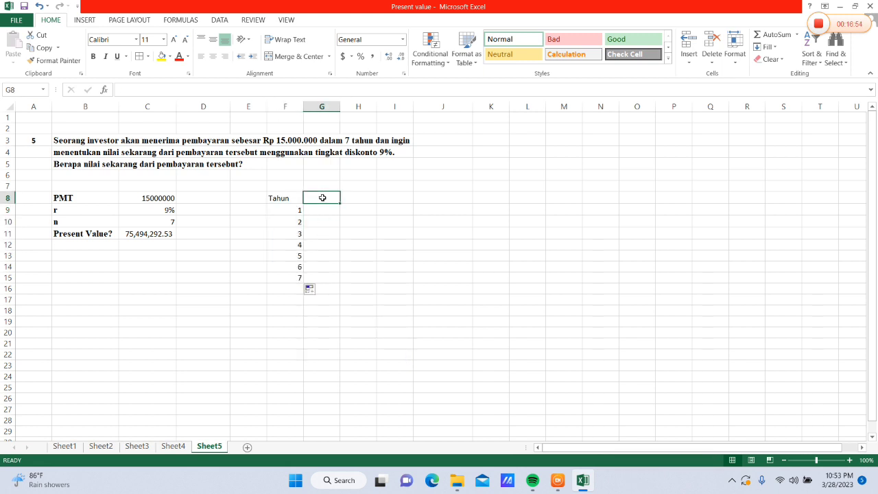
text(Cash Flow)
key(Return)
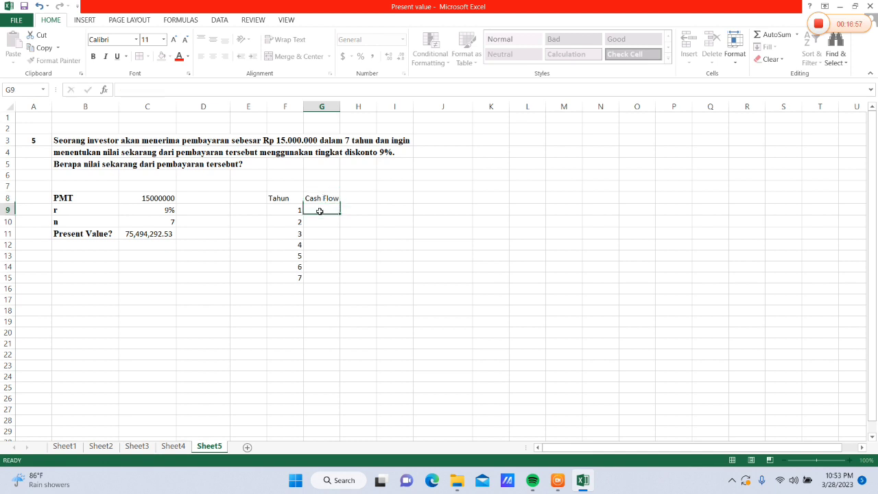
text(15000000)
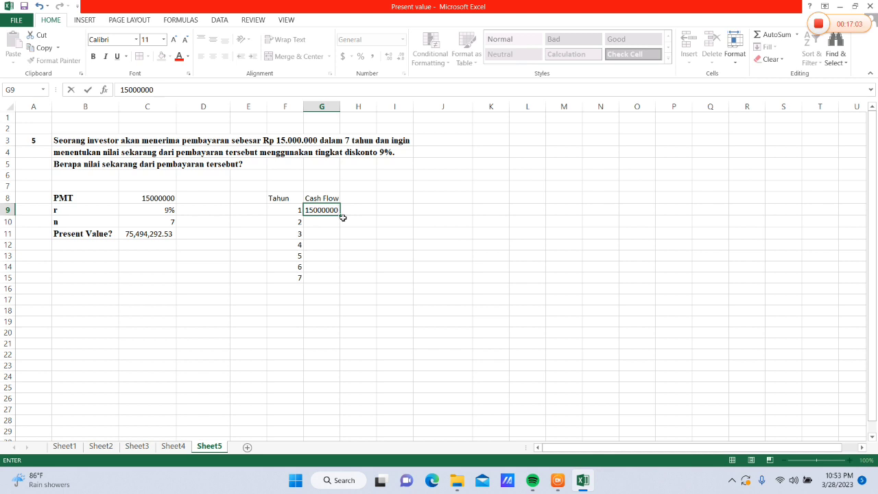
drag(341, 217, 343, 282)
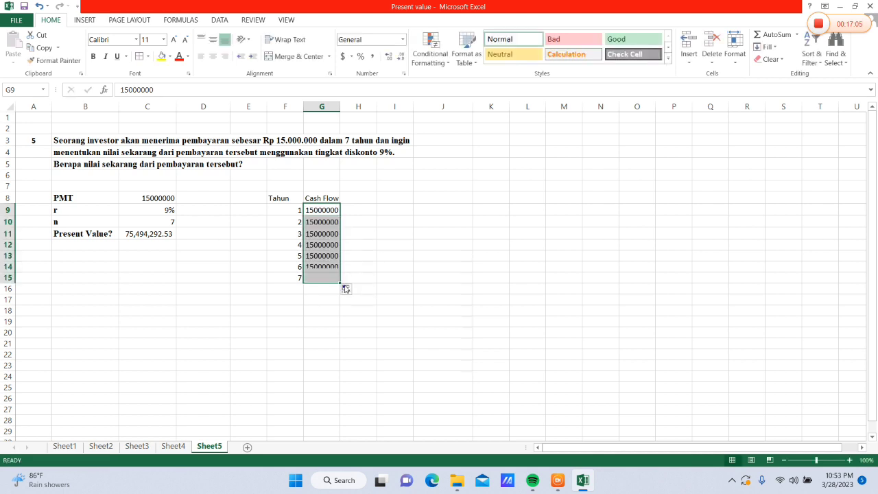
Enter the heading Diskonto in H8 and fill H9:H15 with a 9% rate
click(364, 196)
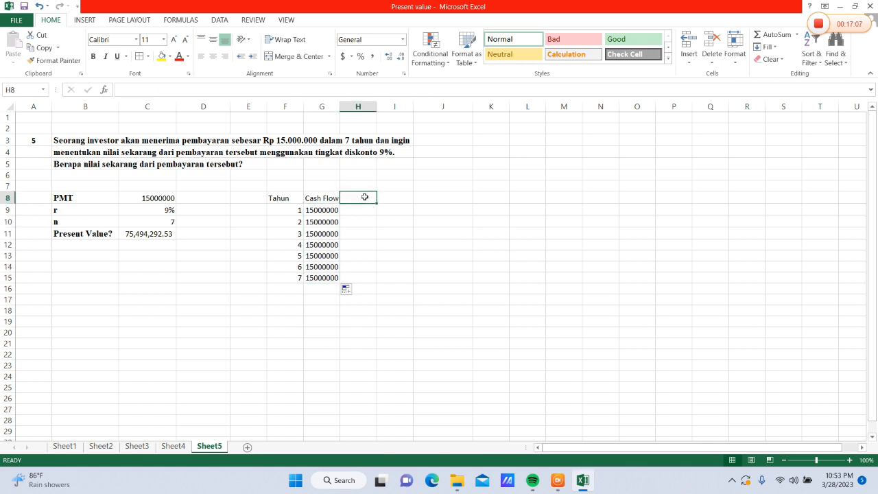
text(Disk)
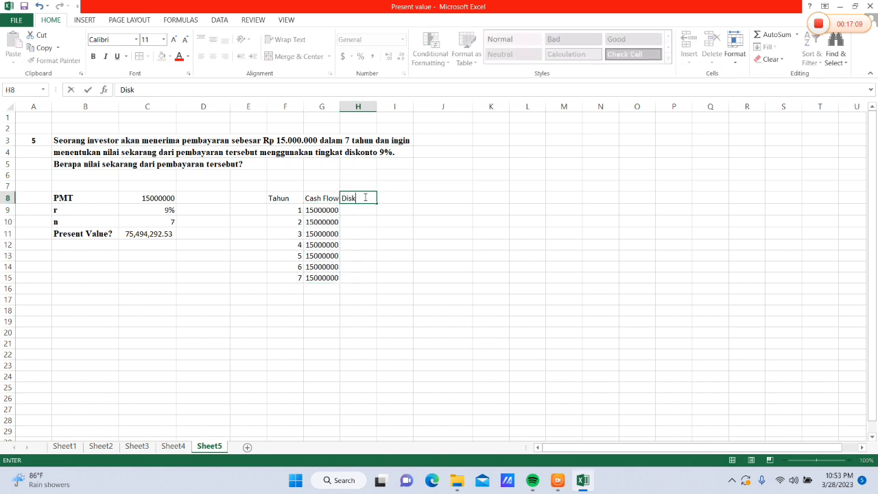
text(onto)
click(355, 208)
text(9%)
drag(376, 216, 378, 283)
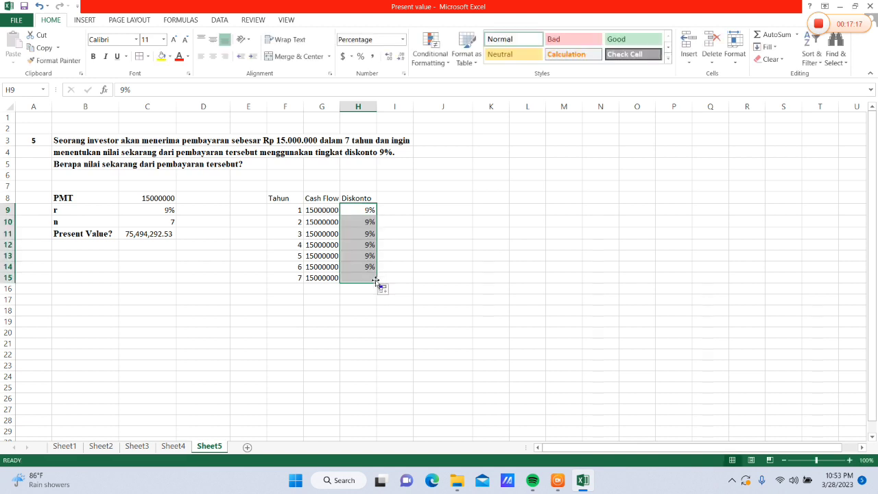
Enter the heading "Presen Value" in I8 and widen column I to fit it
click(390, 197)
text(Presen Value)
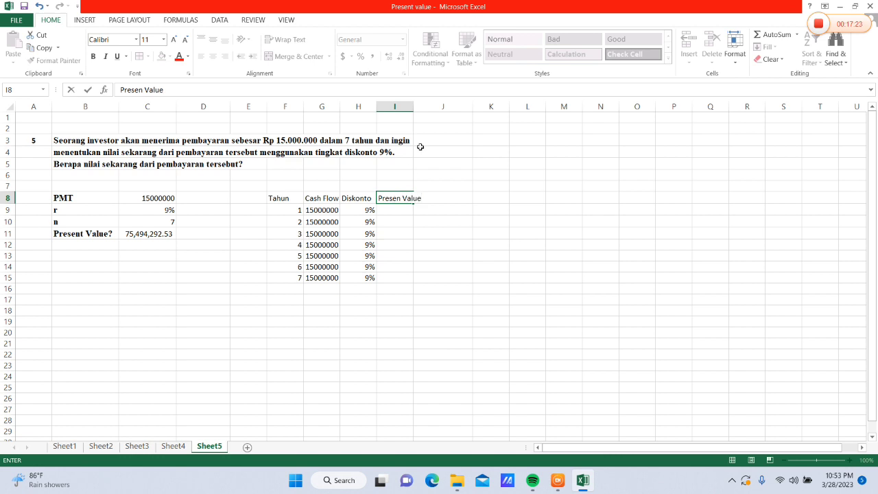
click(416, 107)
drag(414, 107, 427, 108)
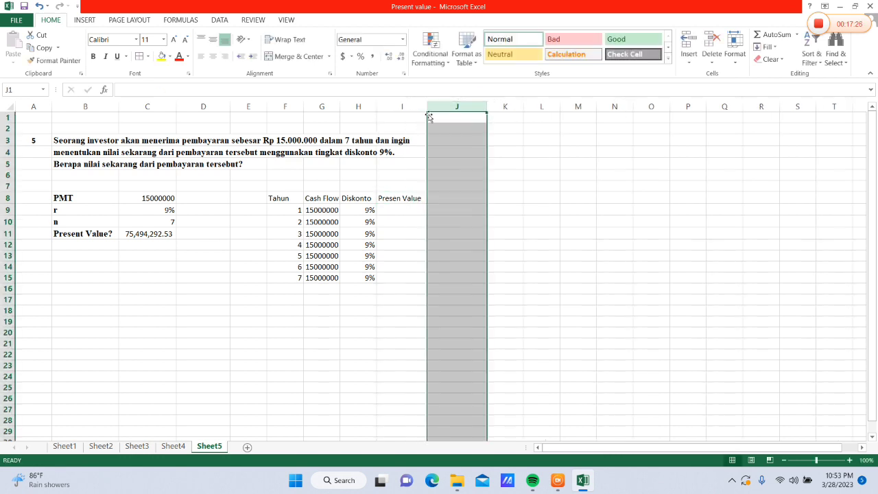
Enter the formula =PV(H9,F9,,-G9) in I9 to calculate the first year's present value
click(392, 210)
text(=)
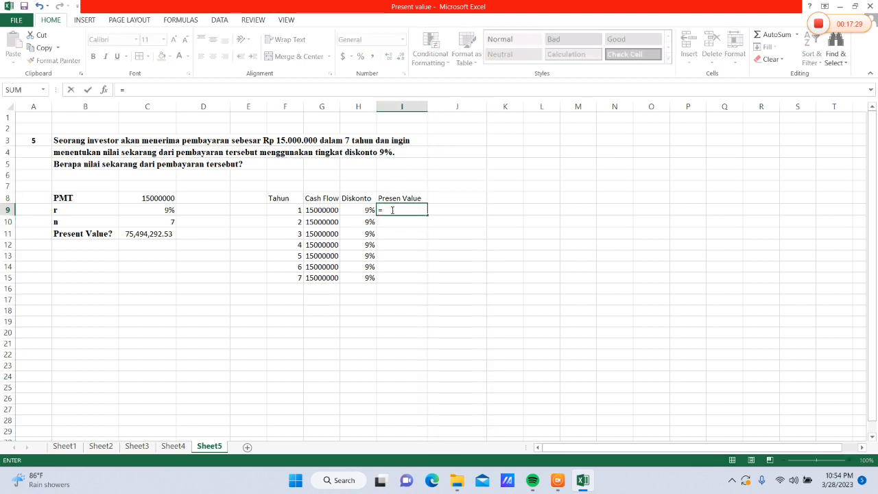
text(PV()
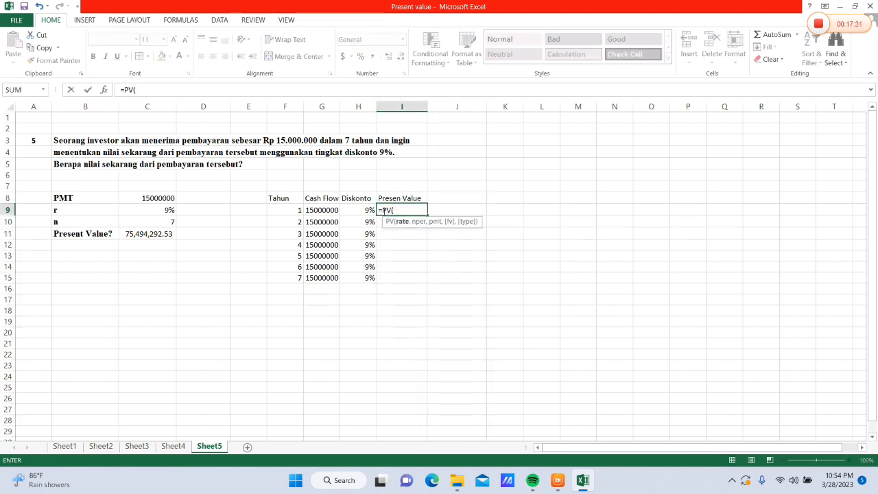
click(371, 210)
text(,)
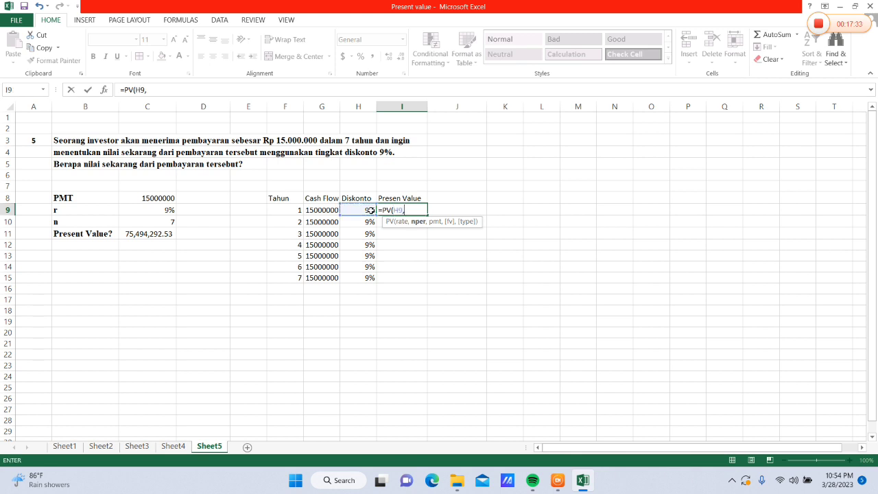
click(296, 209)
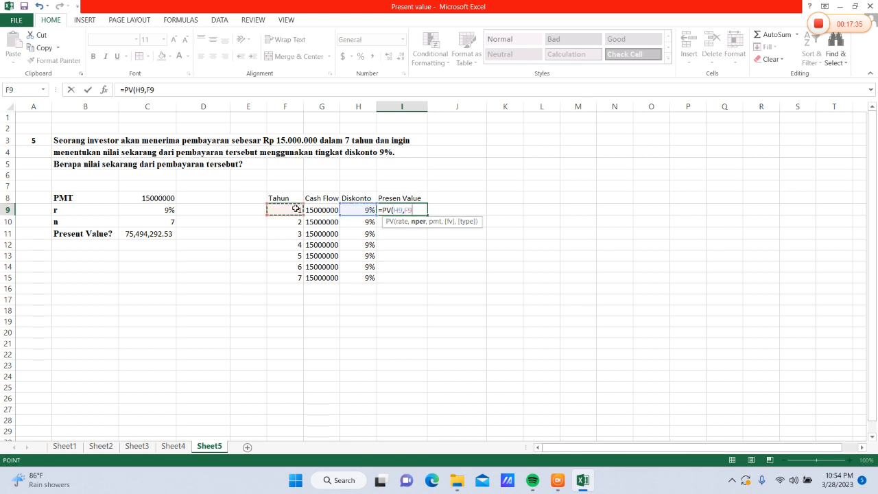
text(,,-)
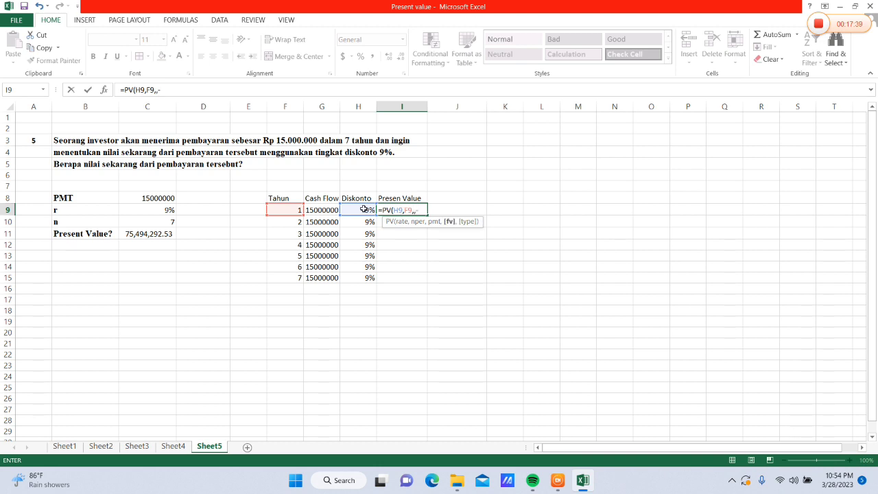
click(325, 210)
text(()
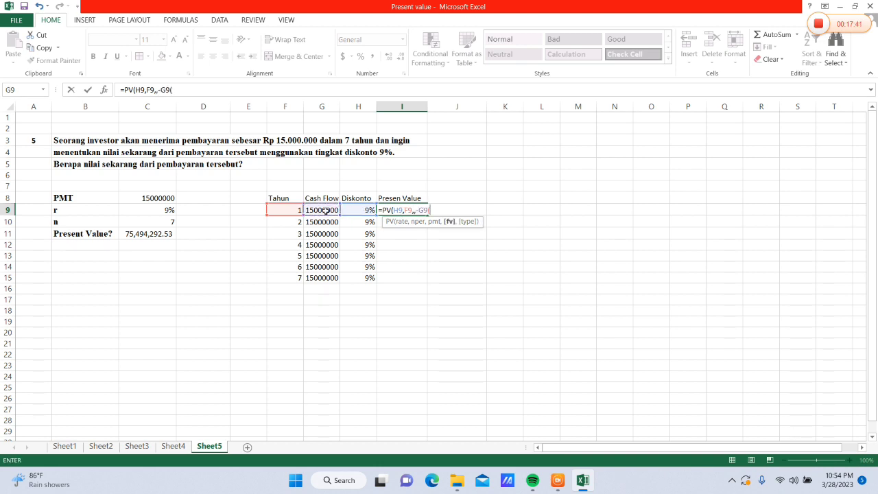
key(Return)
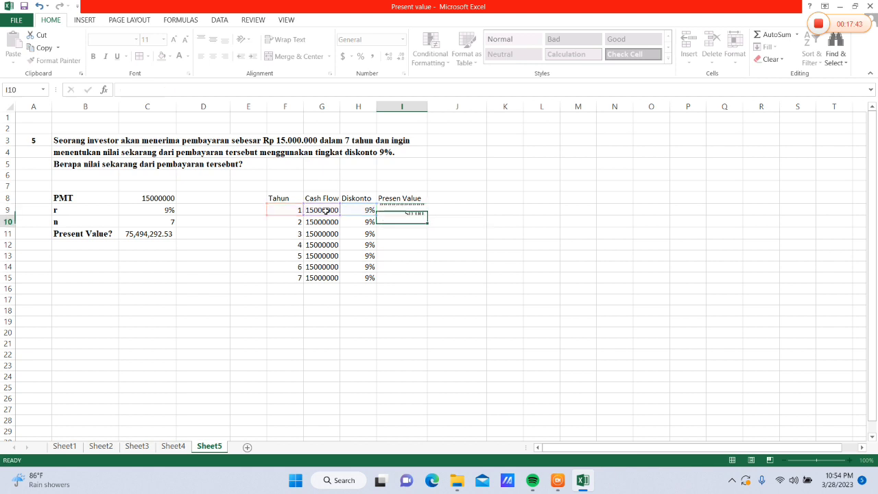
Widen column I to fit the present value and format I9 with the Comma style
click(405, 208)
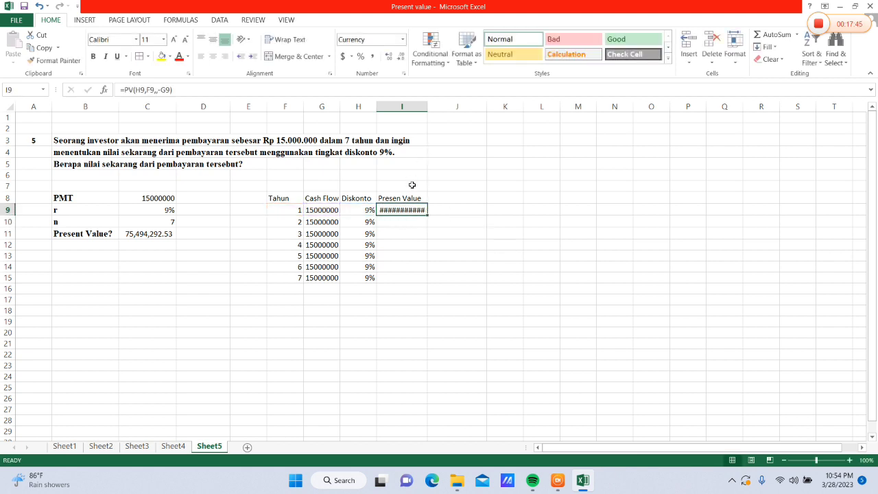
click(404, 197)
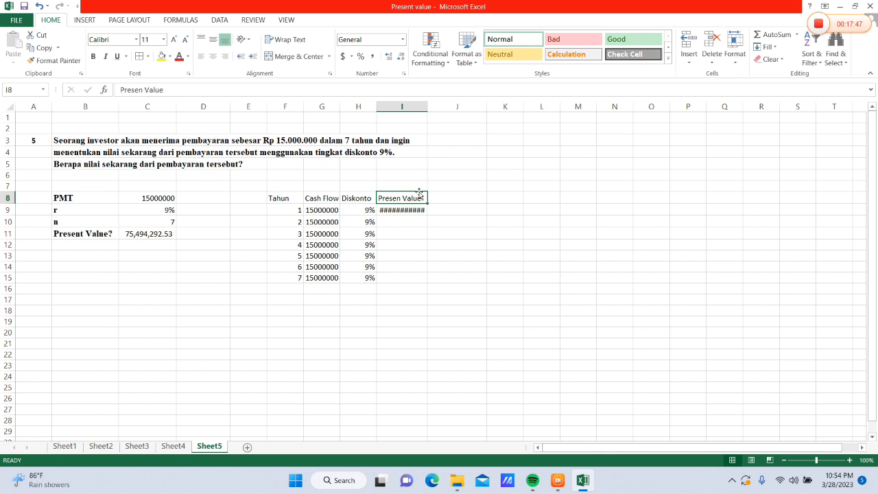
click(411, 213)
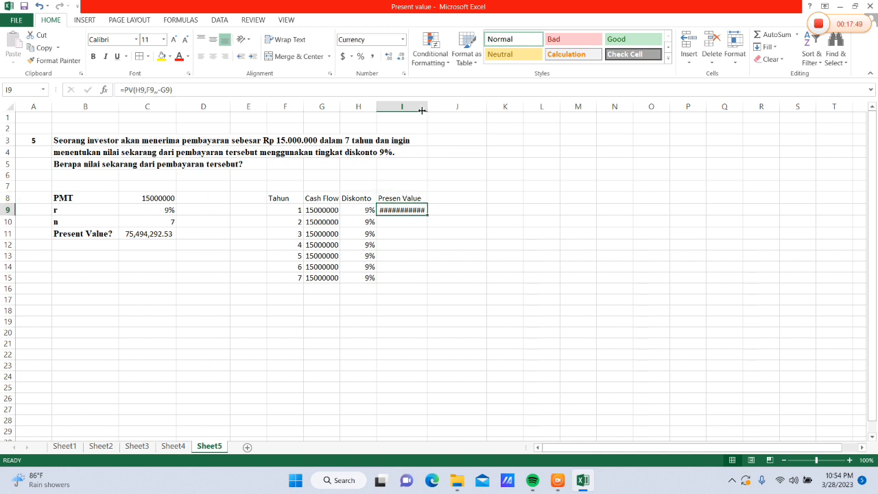
drag(427, 107, 435, 110)
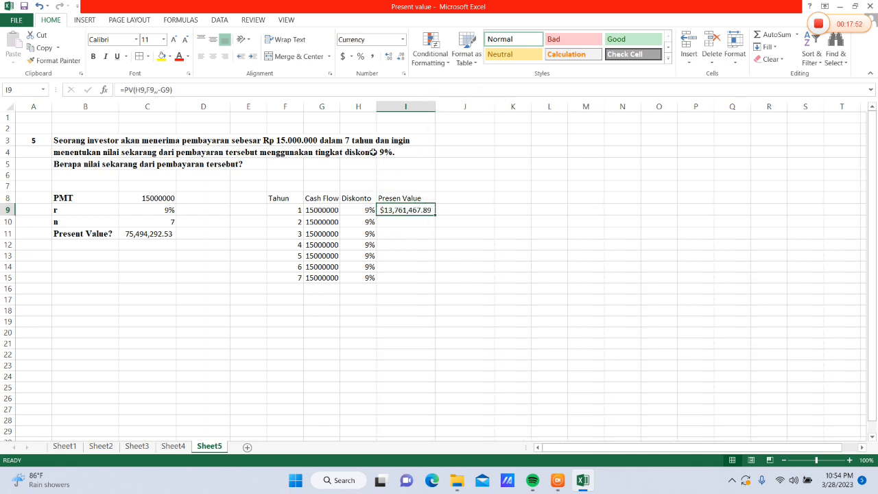
click(402, 40)
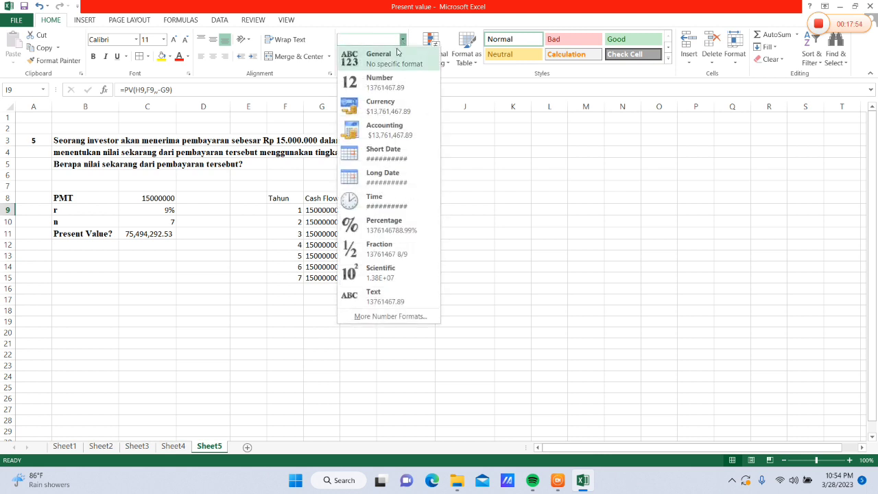
click(393, 55)
click(372, 56)
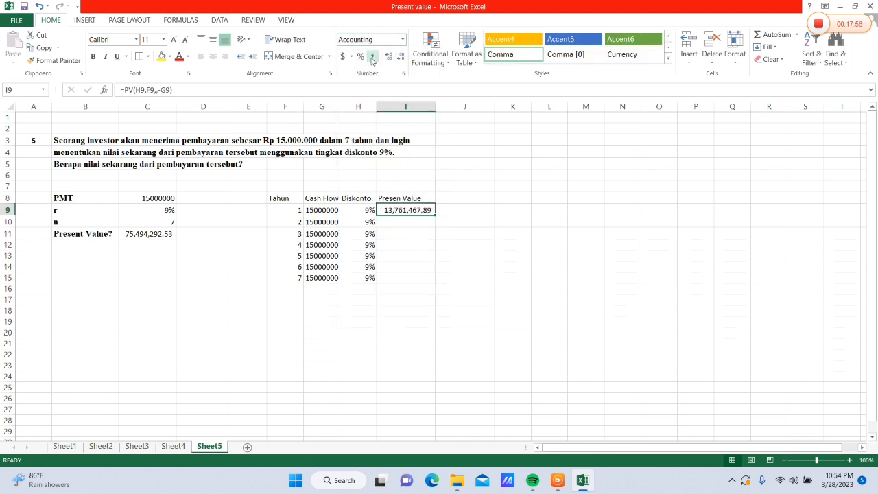
Fill the present value formula from I9 down to I15 for all seven years
click(405, 199)
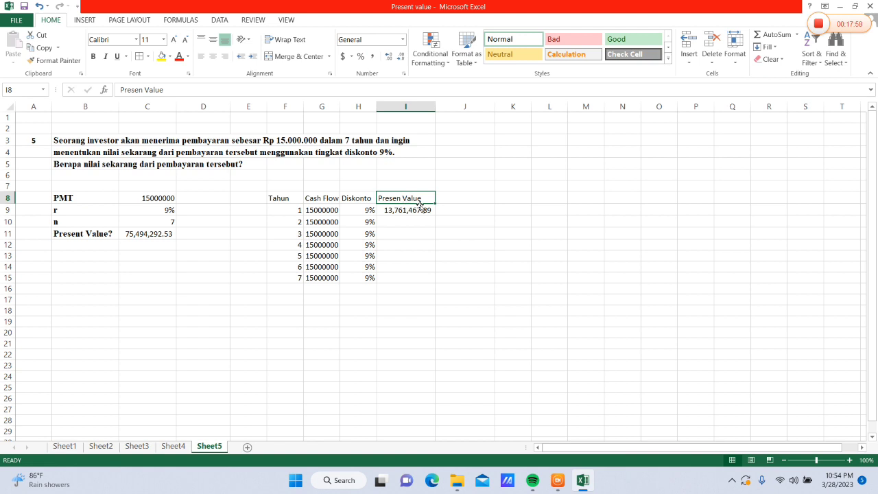
click(430, 210)
drag(433, 210, 431, 281)
Total the present values in I17 with the formula =SUM(I9:I15)
click(403, 304)
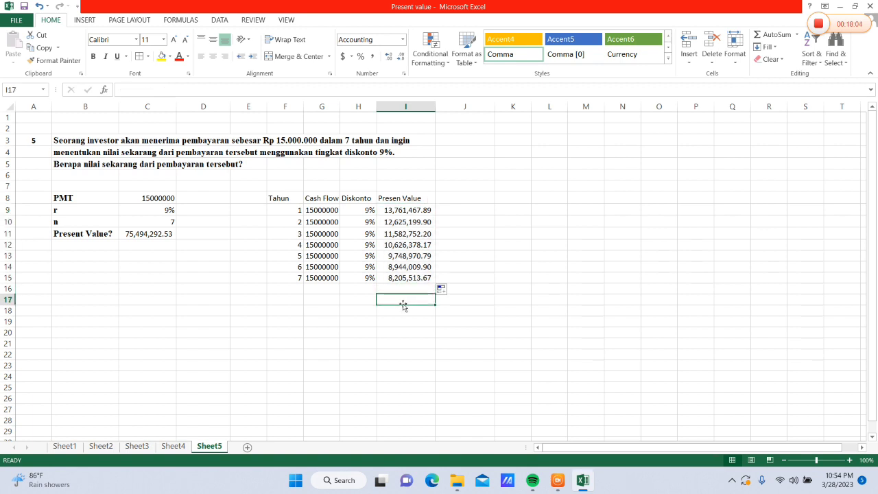
text(+)
key(BackSpace)
text(=SUM)
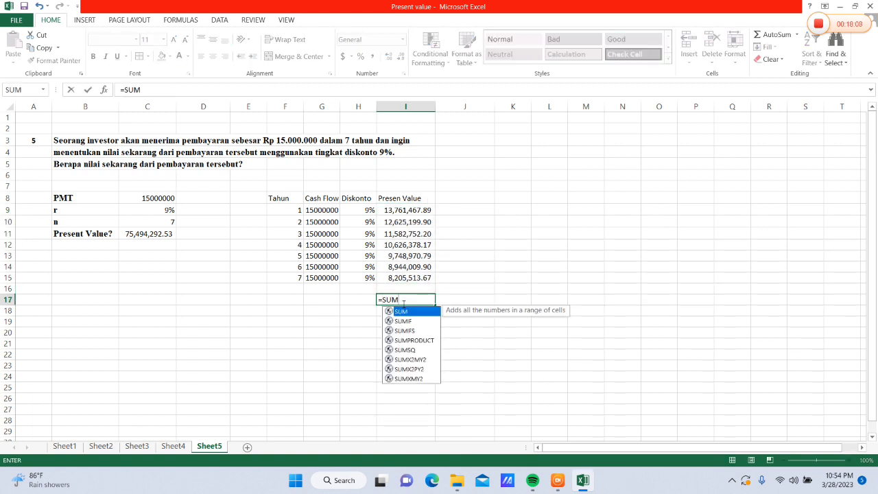
text(()
drag(400, 212, 406, 274)
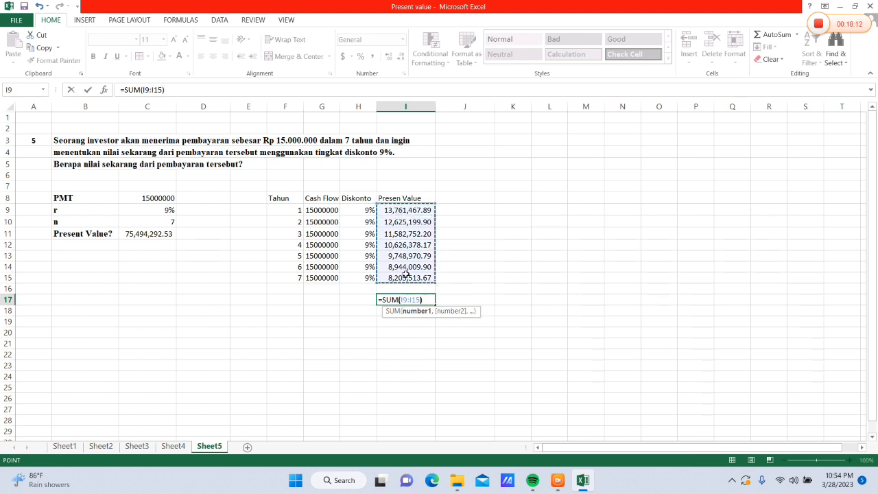
key(Return)
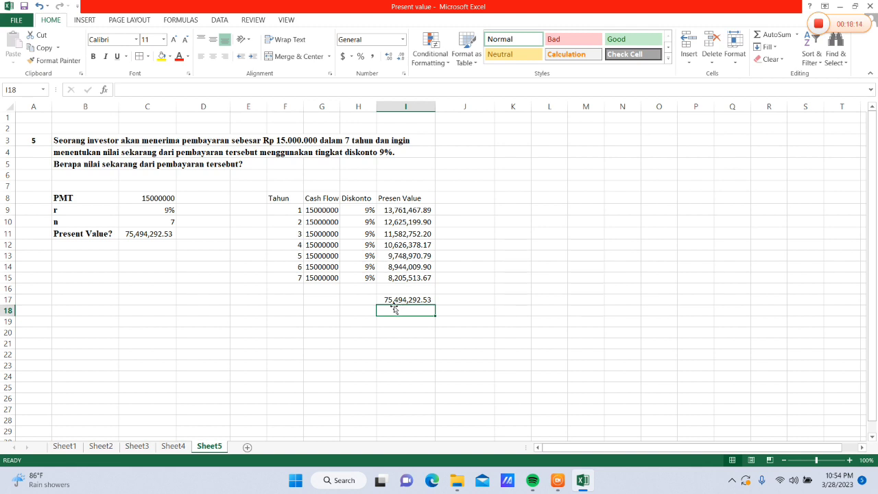
click(400, 300)
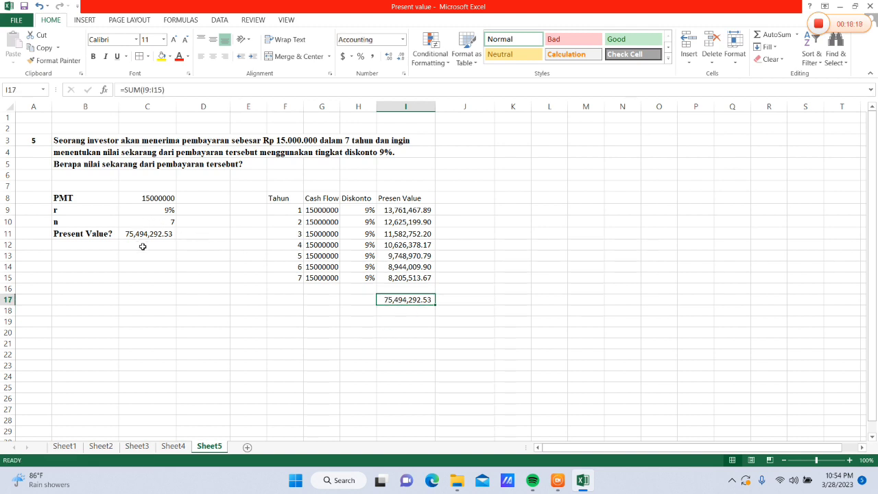
Total the cash flows in G17 with =SUM(G9:G15) and format the cell with the Comma style
click(327, 298)
text(=)
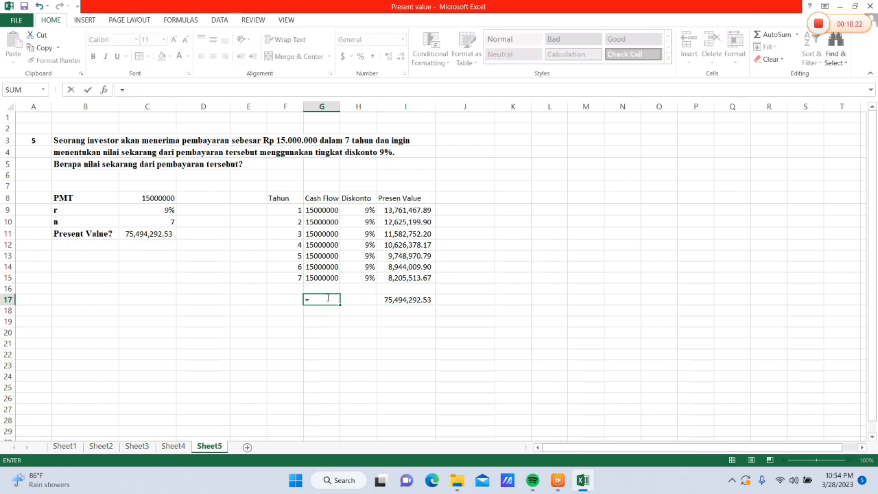
text(S)
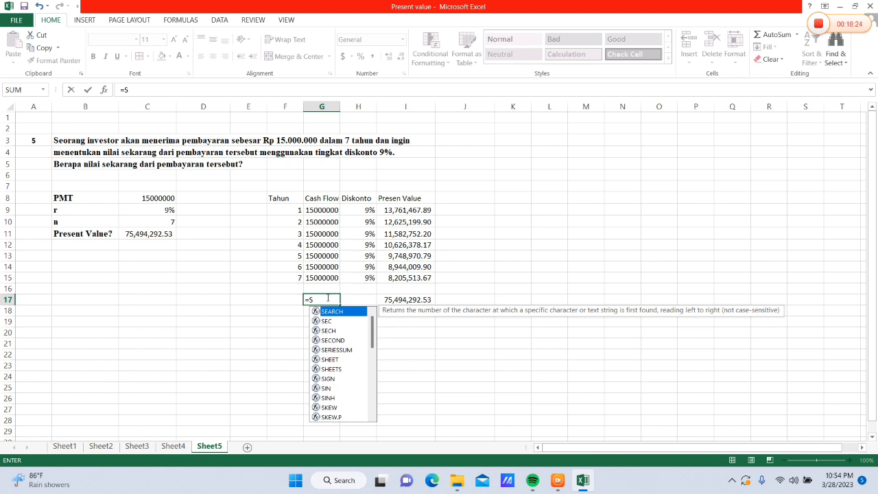
text(UM()
drag(319, 211, 321, 277)
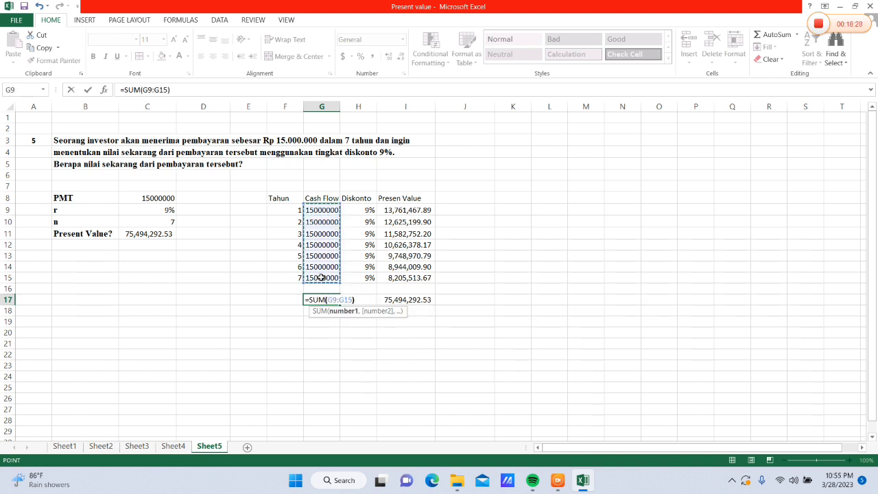
text())
key(Return)
click(326, 299)
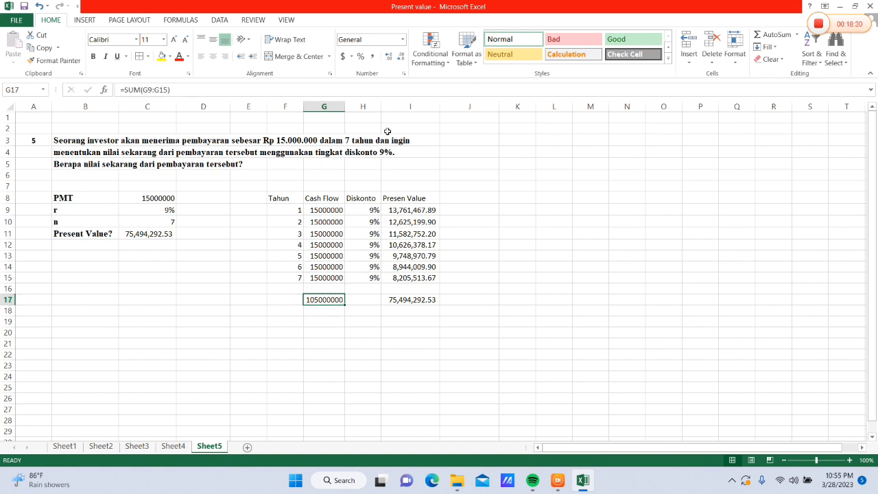
click(371, 56)
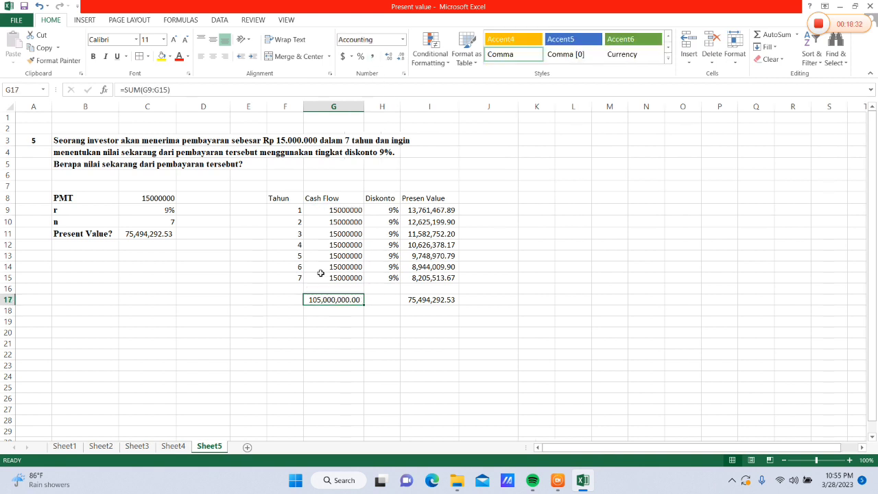
Center the contents of the yearly table F8:I17 horizontally
click(328, 236)
drag(297, 200, 464, 309)
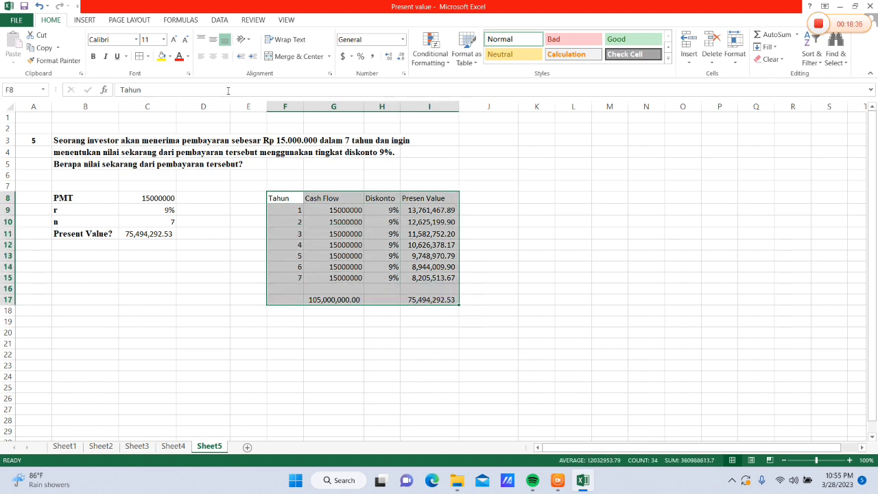
click(213, 56)
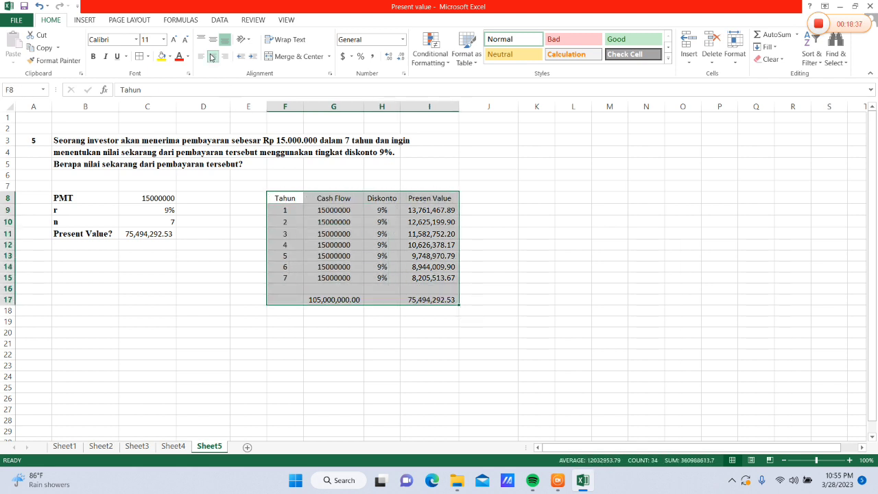
Apply medium-weight solid outline and inside borders to the table F8:I17
click(141, 57)
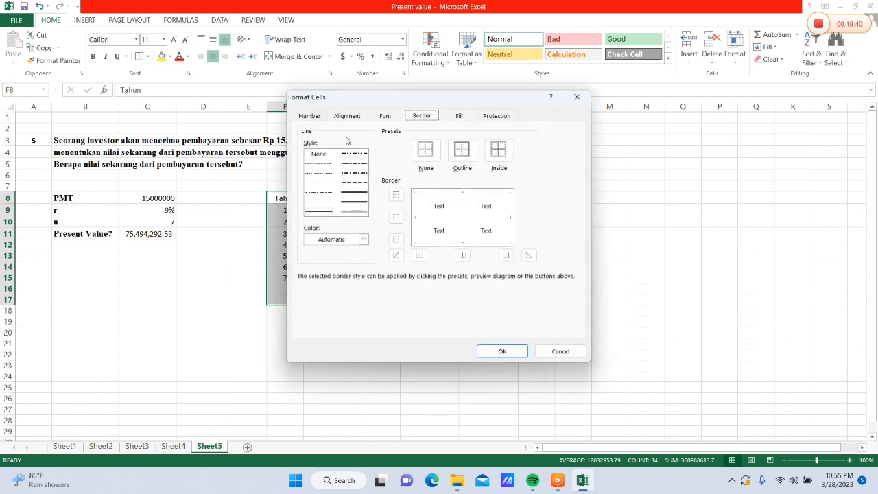
click(360, 195)
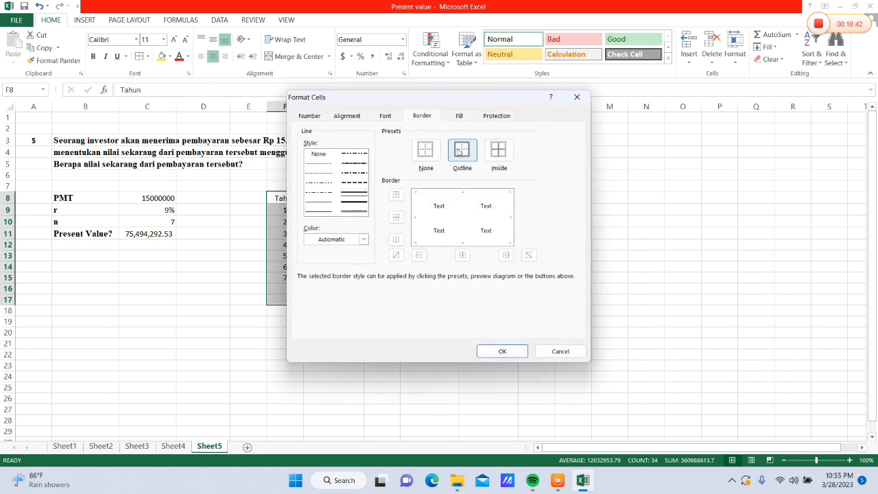
click(461, 152)
click(497, 158)
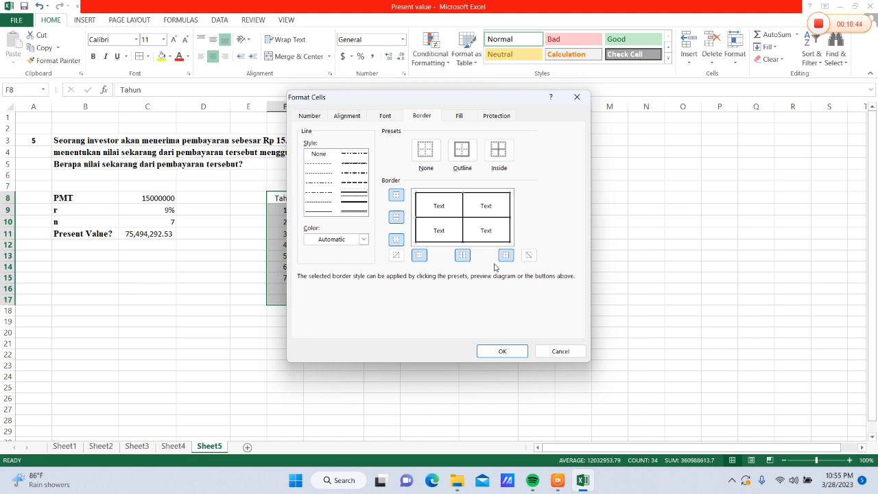
click(492, 350)
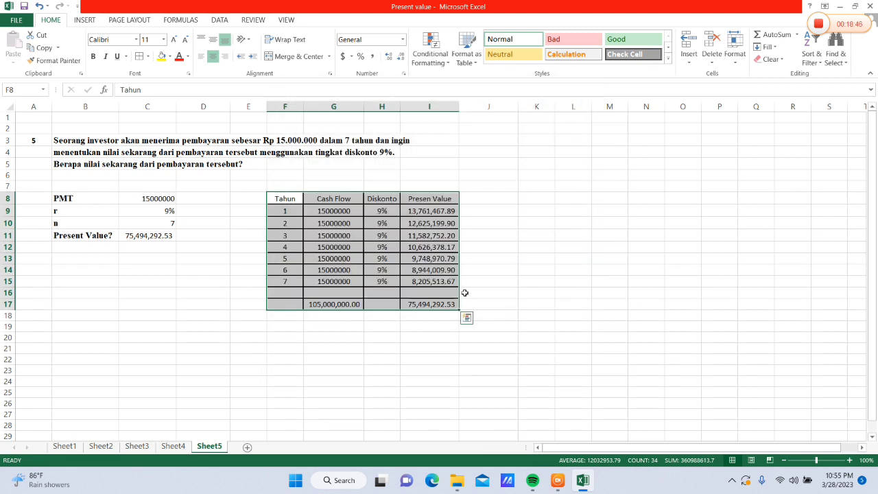
click(494, 235)
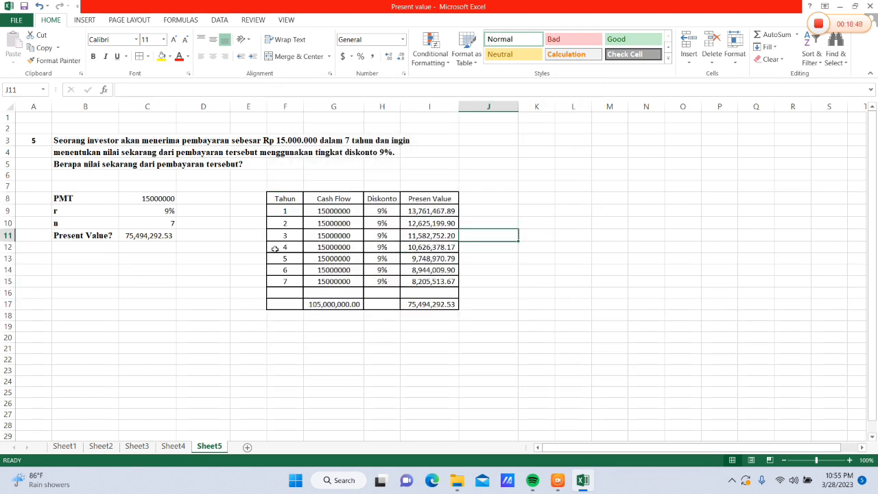